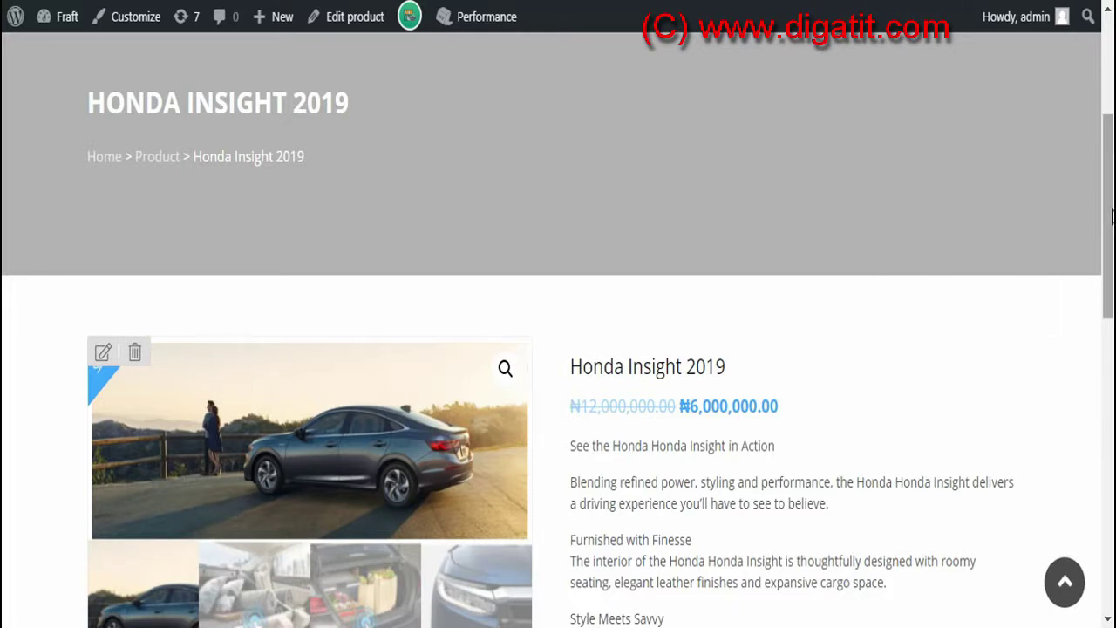
pyautogui.moveTo(1109, 218)
pyautogui.mouseDown()
pyautogui.moveTo(1112, 292)
pyautogui.moveTo(1103, 207)
pyautogui.mouseUp()
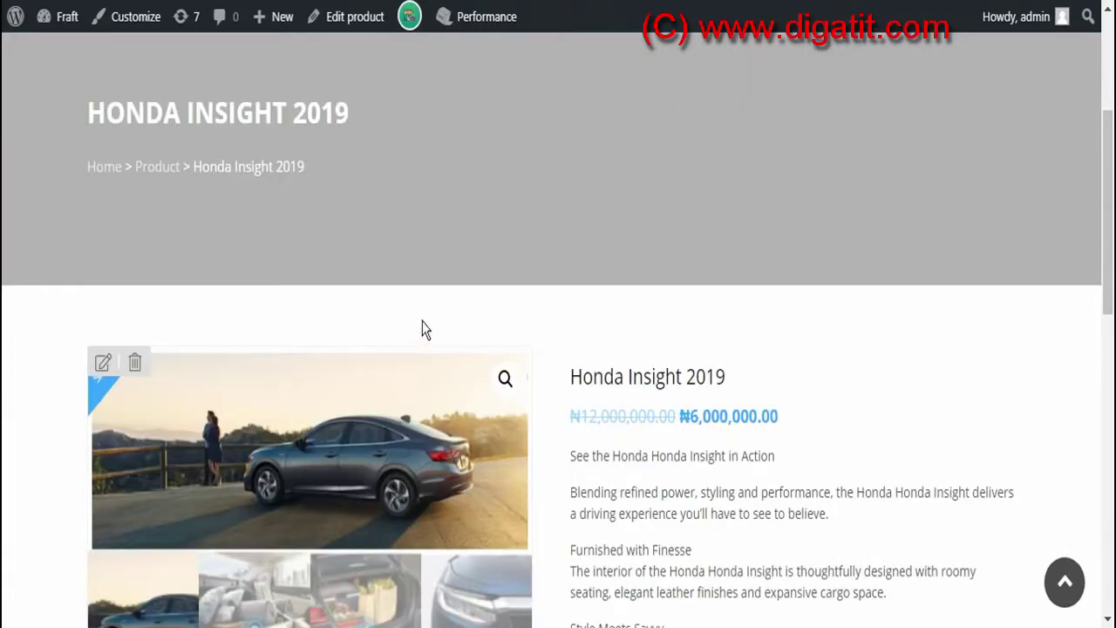
pyautogui.moveTo(1109, 288); pyautogui.dragTo(1109, 335)
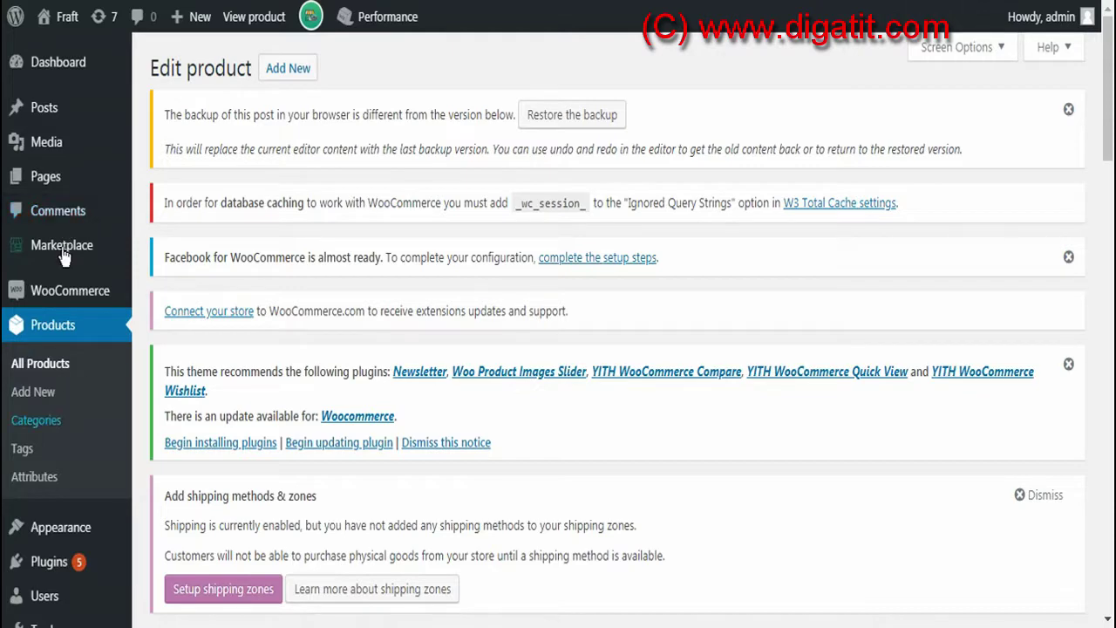
# Search the WordPress plugin directory for "facebook Pixel", and install and activate the Official Facebook Pixel plugin.
pyautogui.moveTo(48, 561)
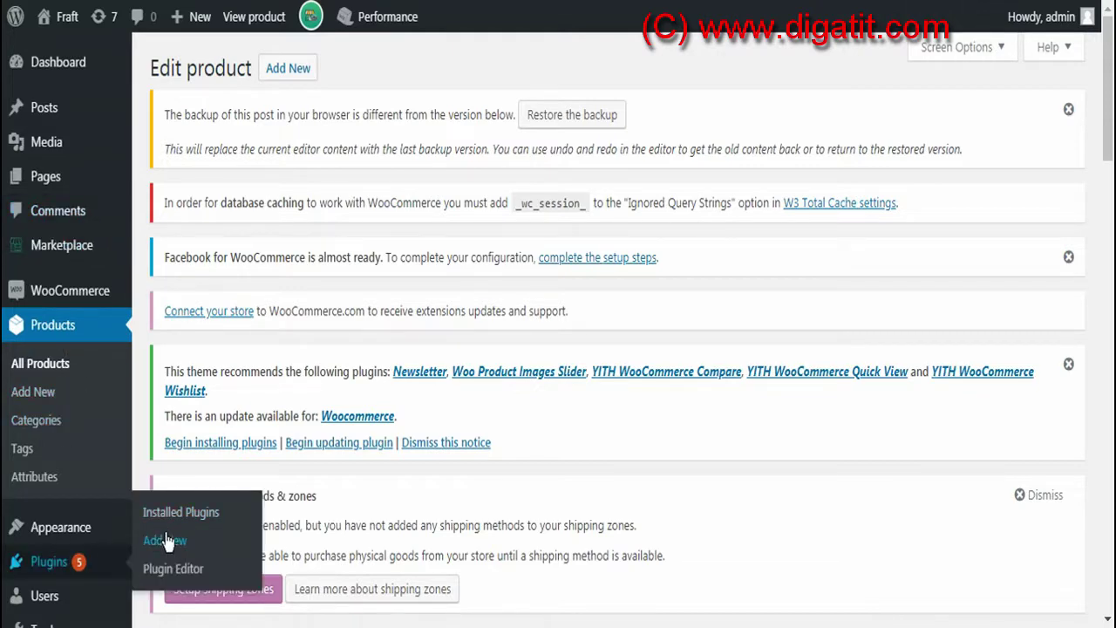
pyautogui.click(166, 541)
pyautogui.click(888, 373)
pyautogui.write('facebook Pixel')
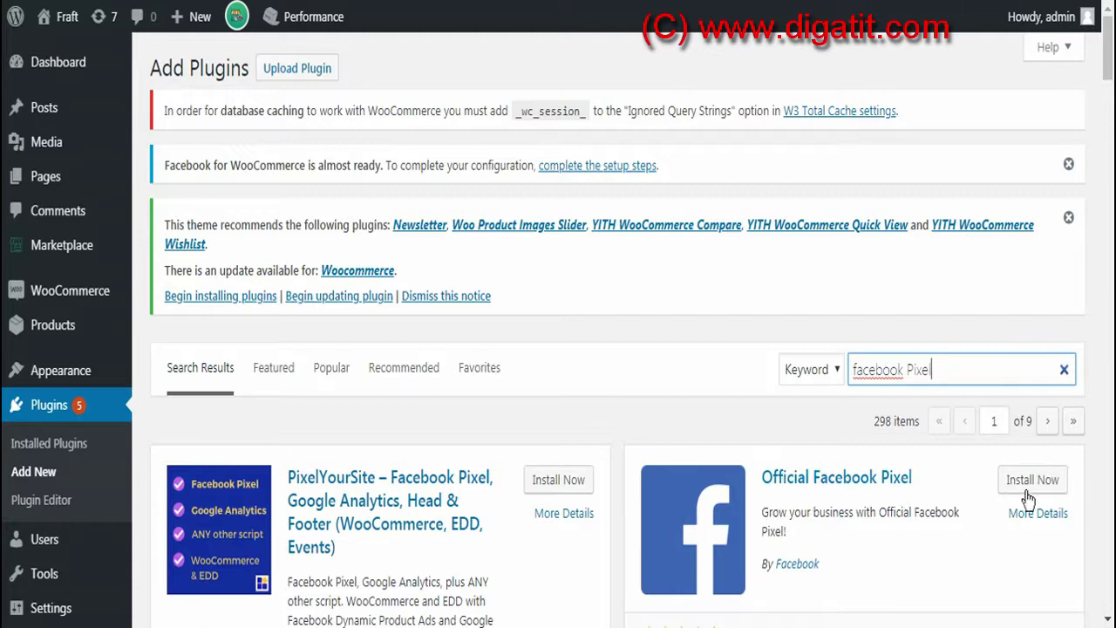
pyautogui.scroll(-2, 1024, 493)
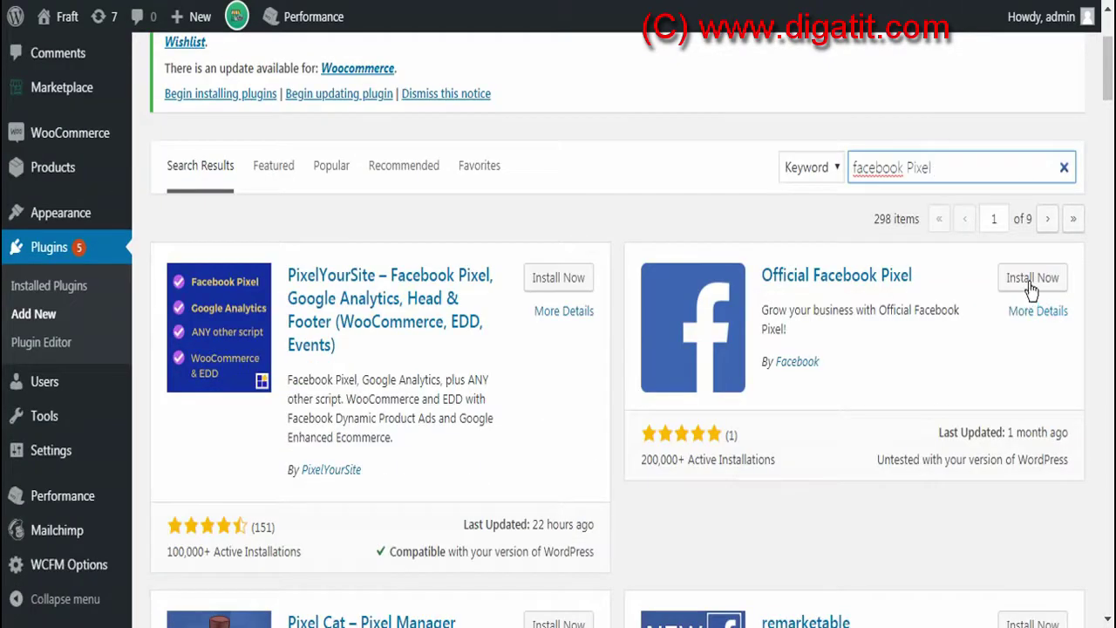
pyautogui.click(1031, 279)
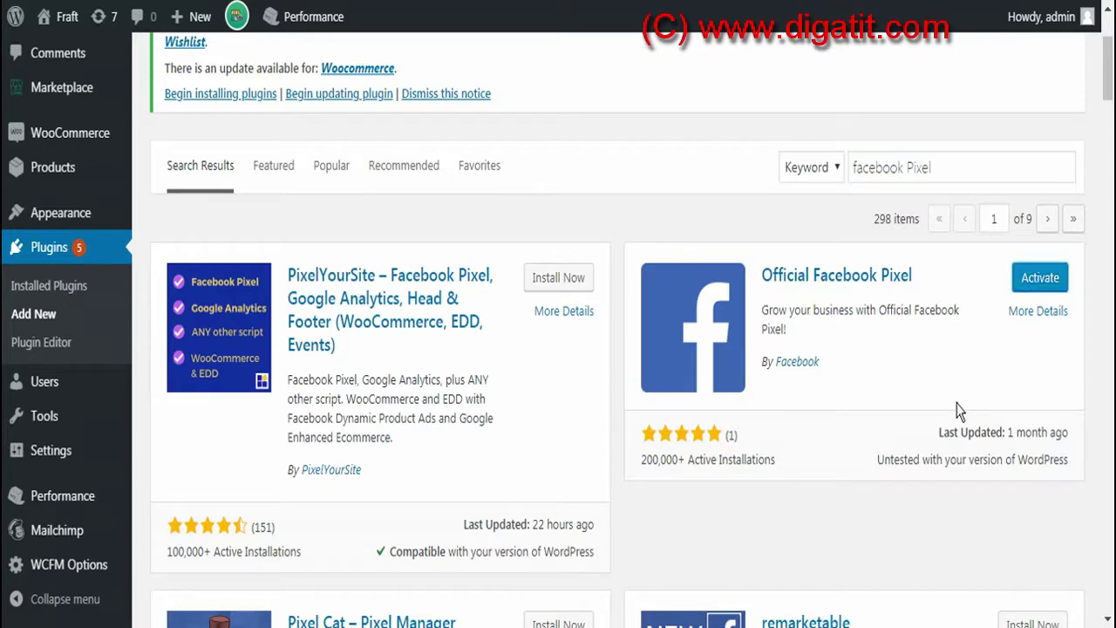
pyautogui.click(1031, 282)
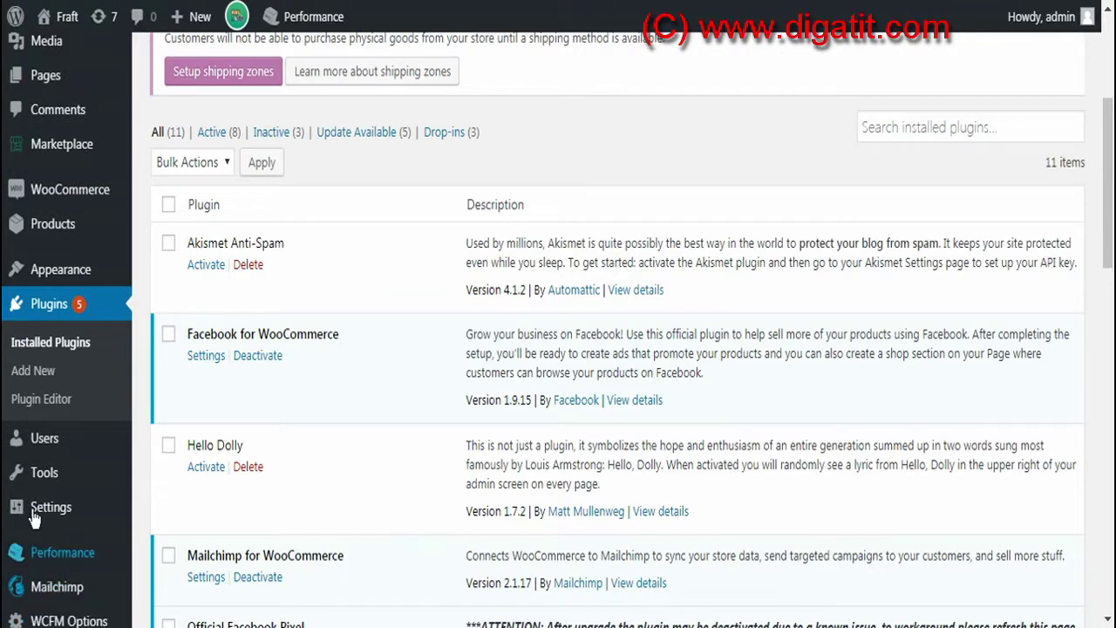
# Open the Facebook Pixel settings page of the WordPress site.
pyautogui.moveTo(39, 511)
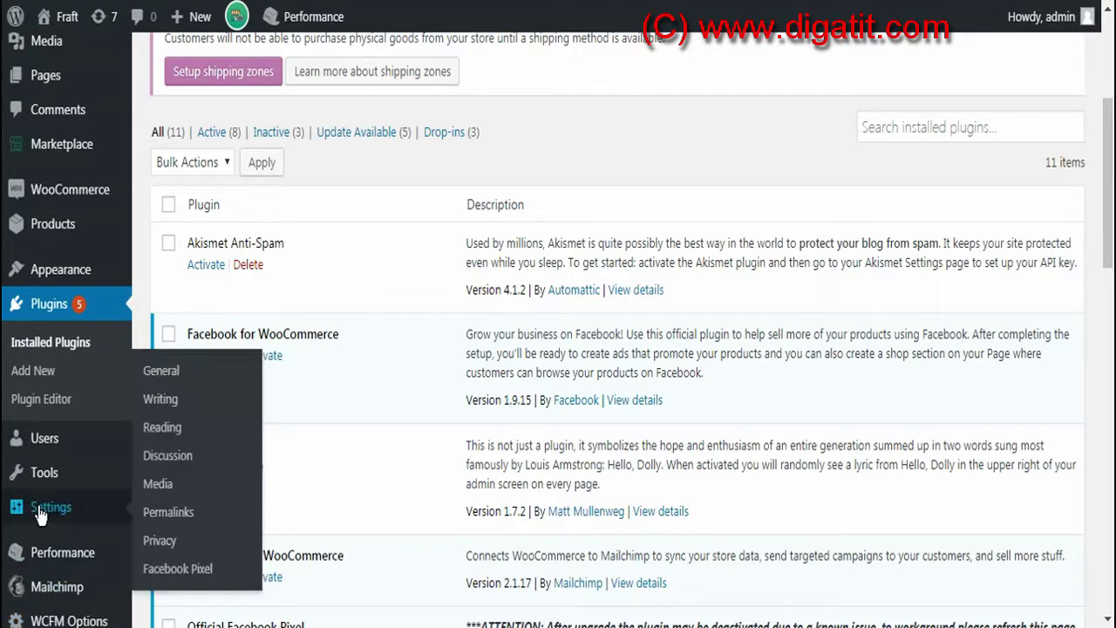
pyautogui.click(185, 569)
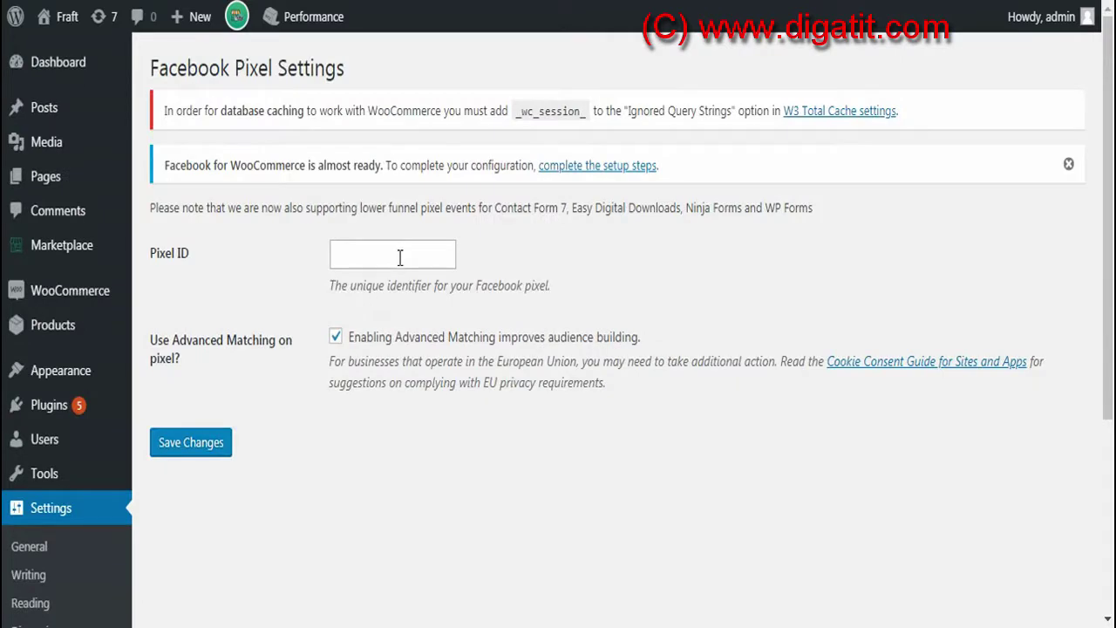
pyautogui.click(646, 297)
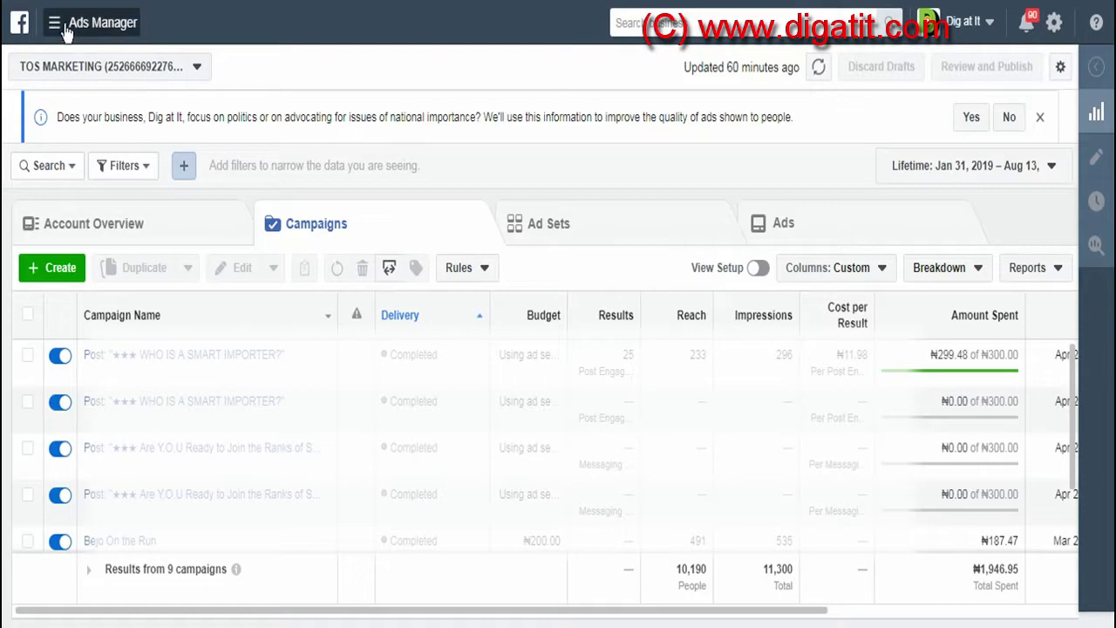
pyautogui.click(54, 23)
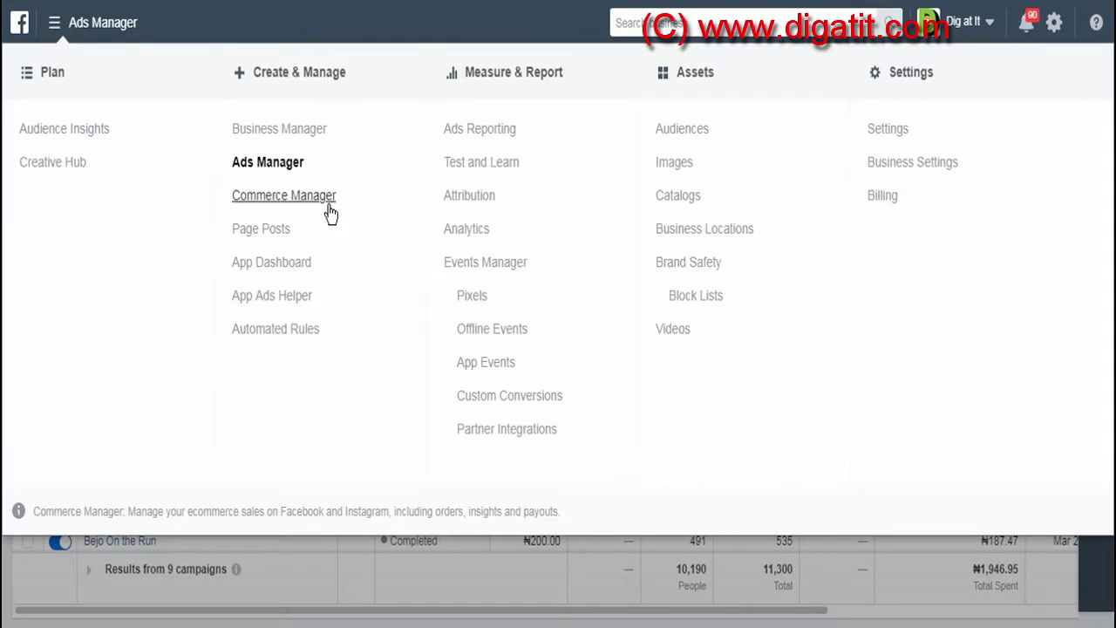
pyautogui.click(468, 299)
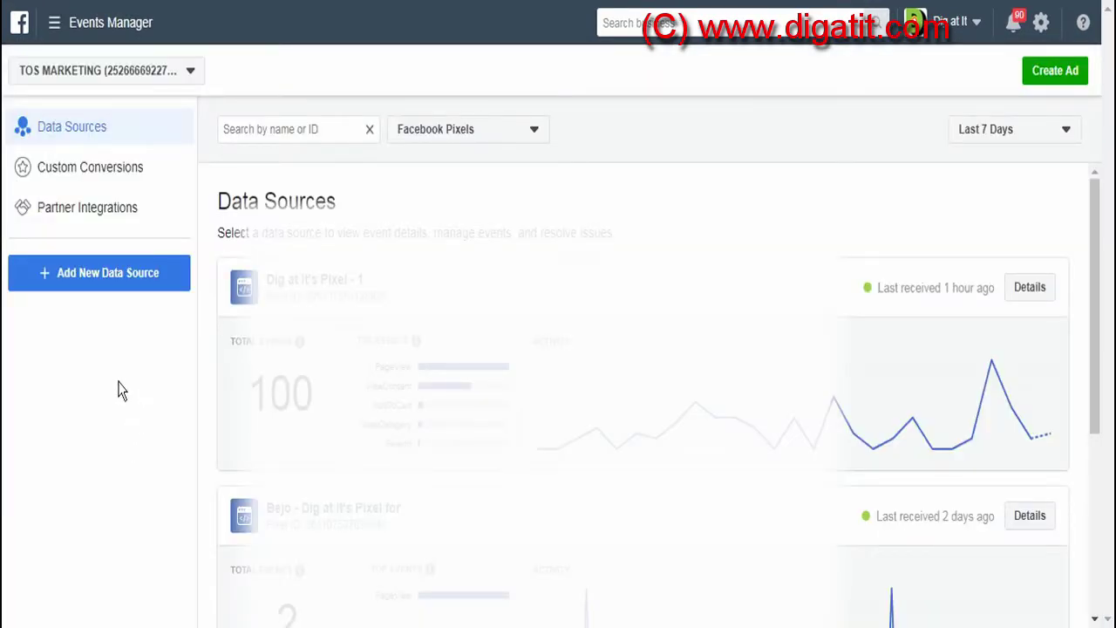
pyautogui.click(125, 278)
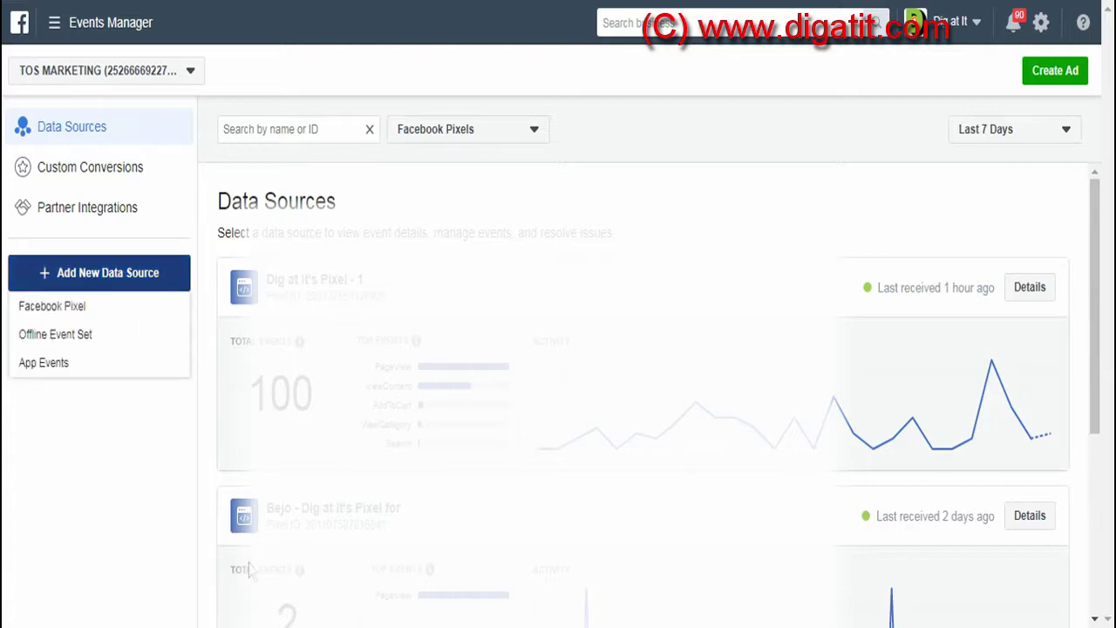
pyautogui.click(63, 312)
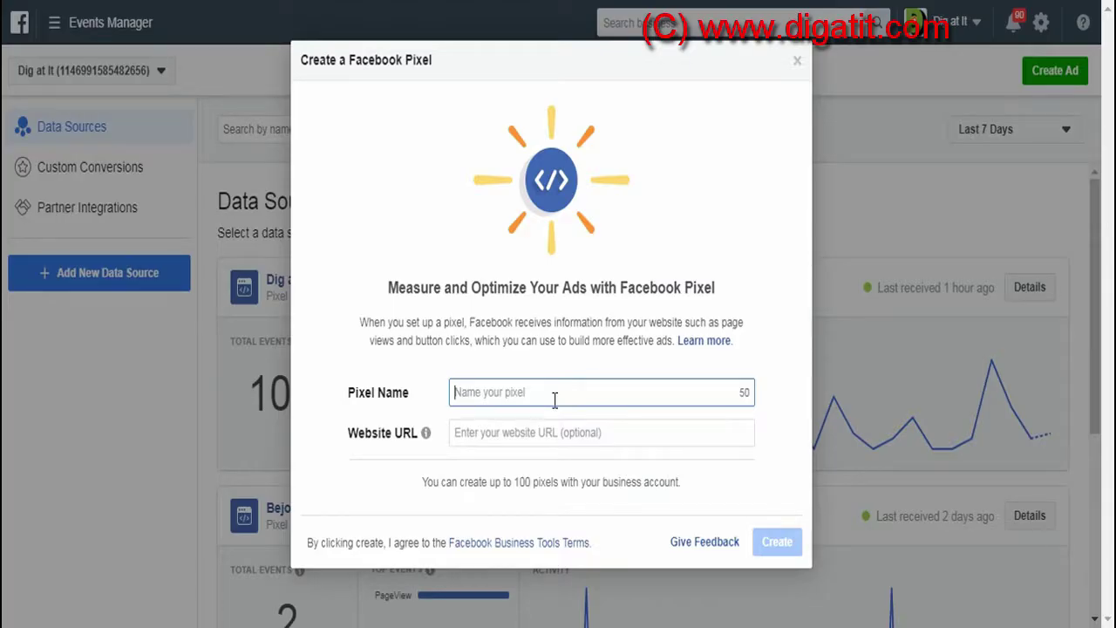
pyautogui.write('Hond')
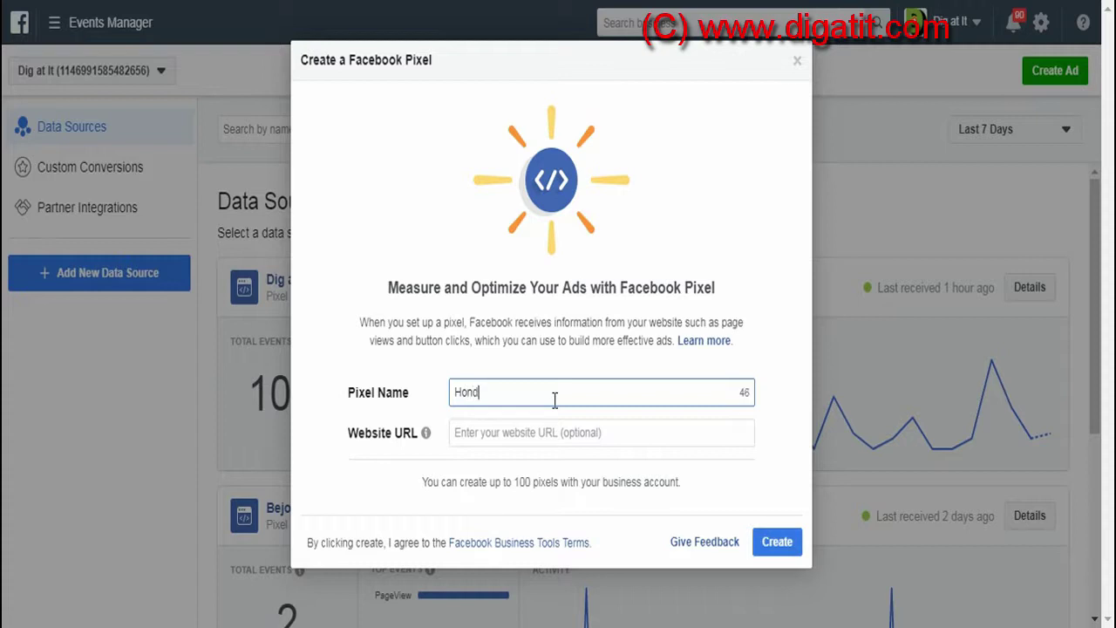
pyautogui.write('a Insight')
pyautogui.write('Demo')
pyautogui.click(490, 429)
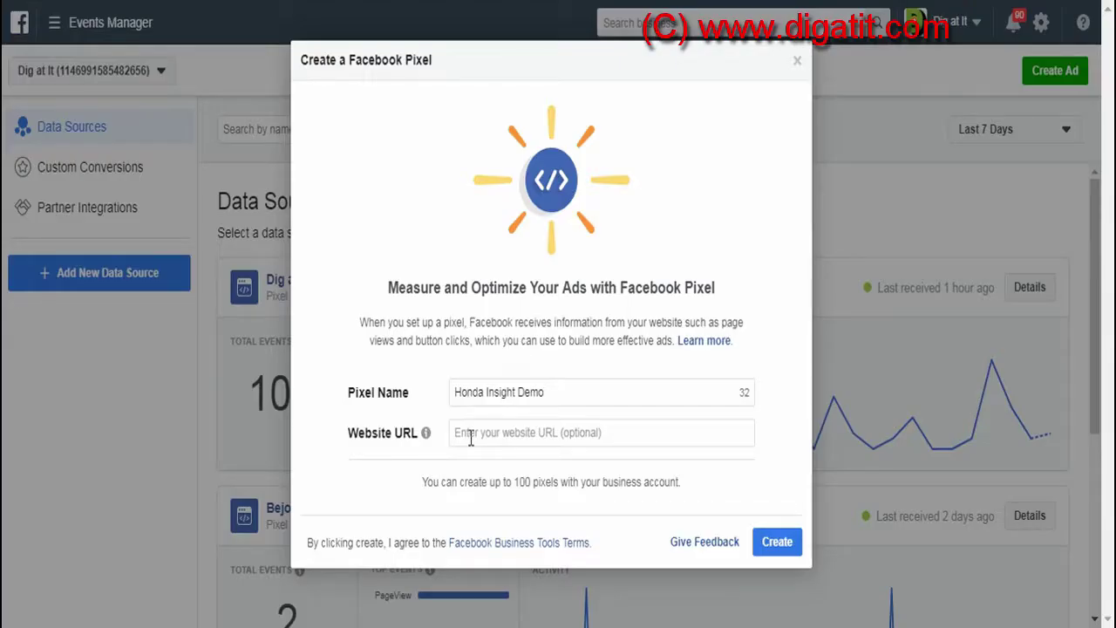
pyautogui.click(470, 439)
pyautogui.write('http://fraft.com.ng')
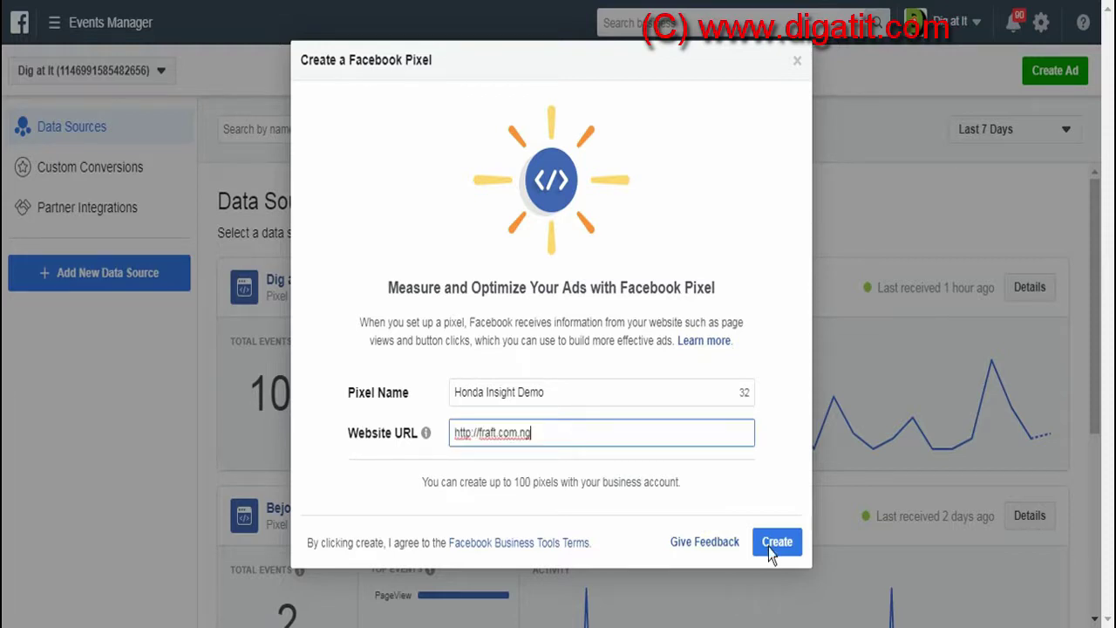
pyautogui.click(773, 543)
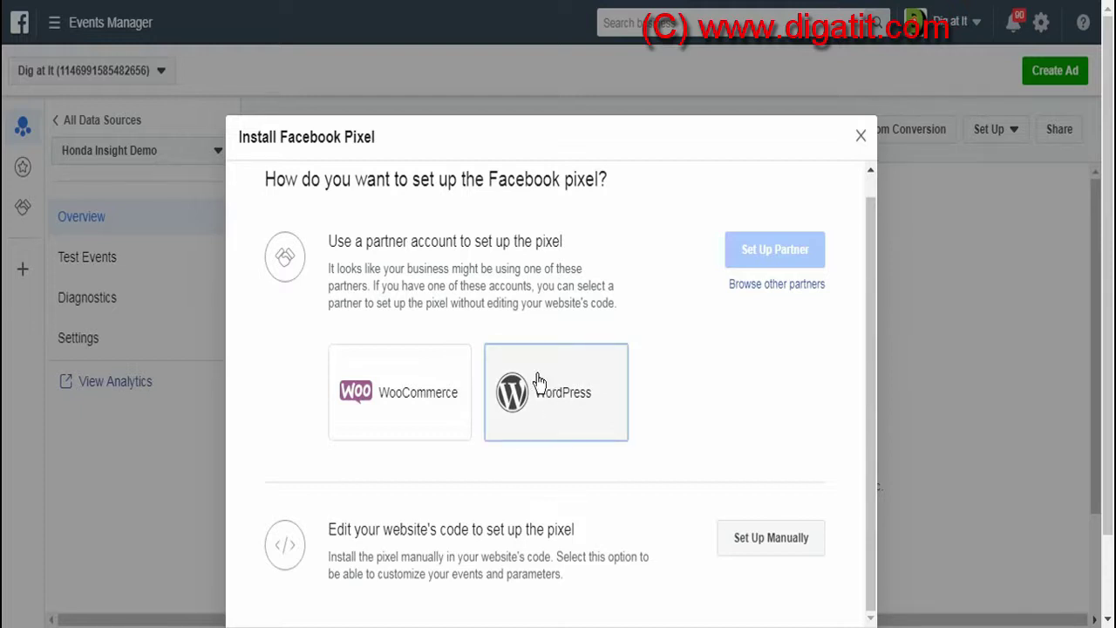
# Review the WordPress partner setup instructions for the pixel up to the Verify Connection stage, and close the setup dialogs.
pyautogui.click(574, 396)
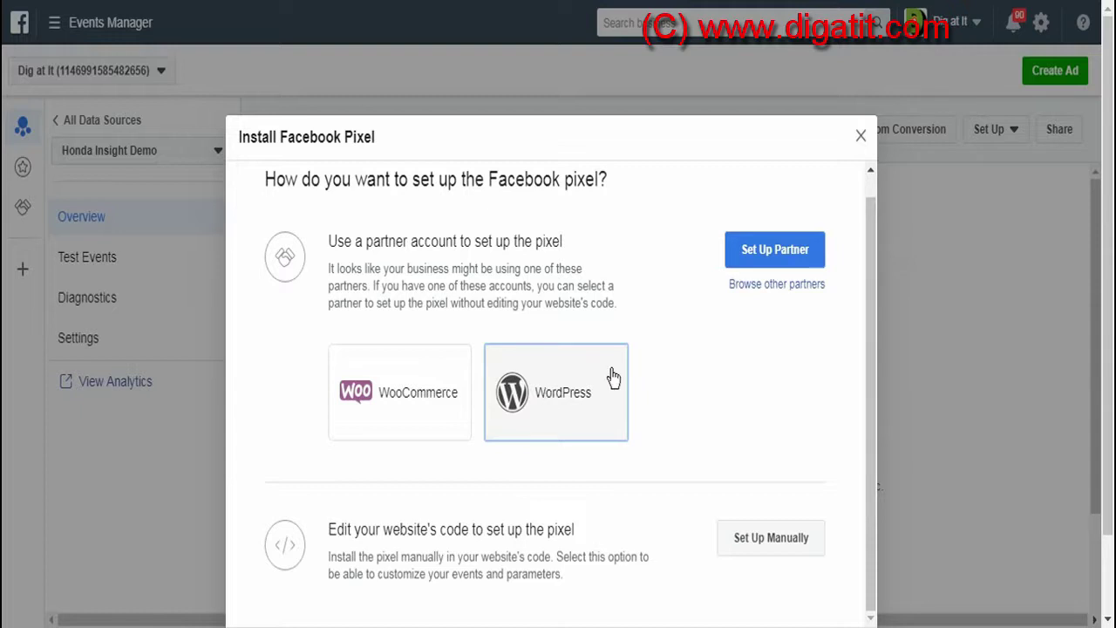
pyautogui.click(789, 251)
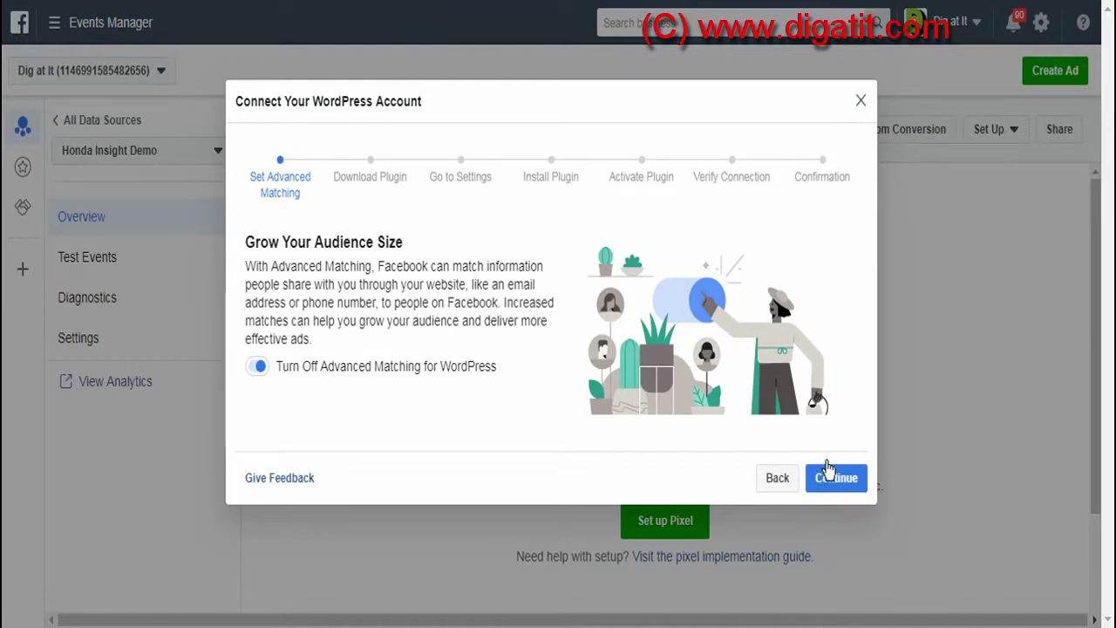
pyautogui.click(836, 489)
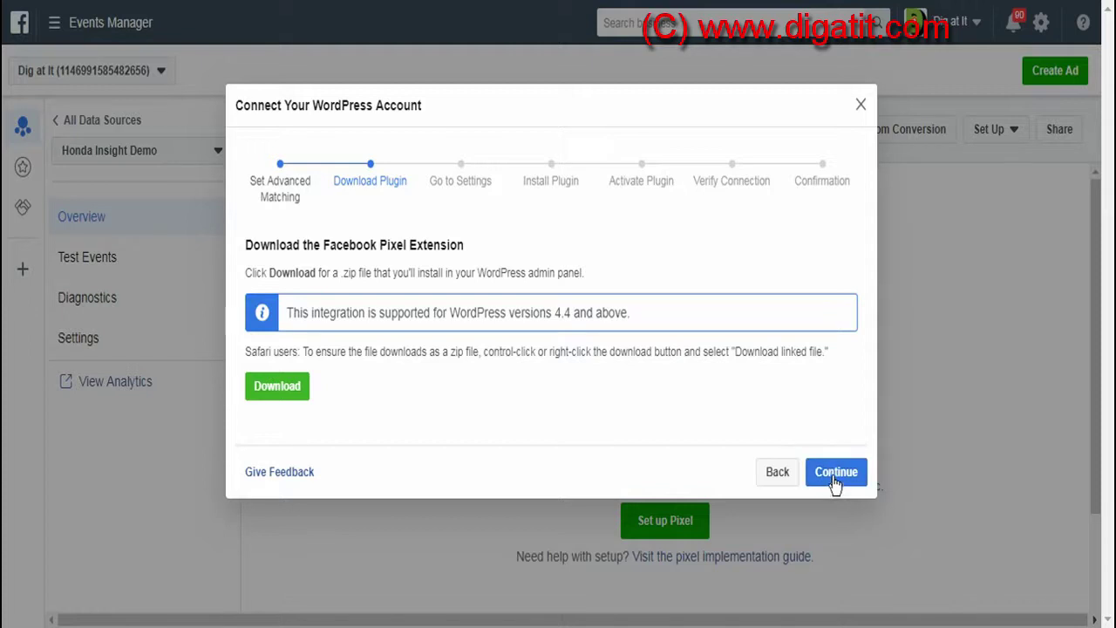
pyautogui.click(833, 478)
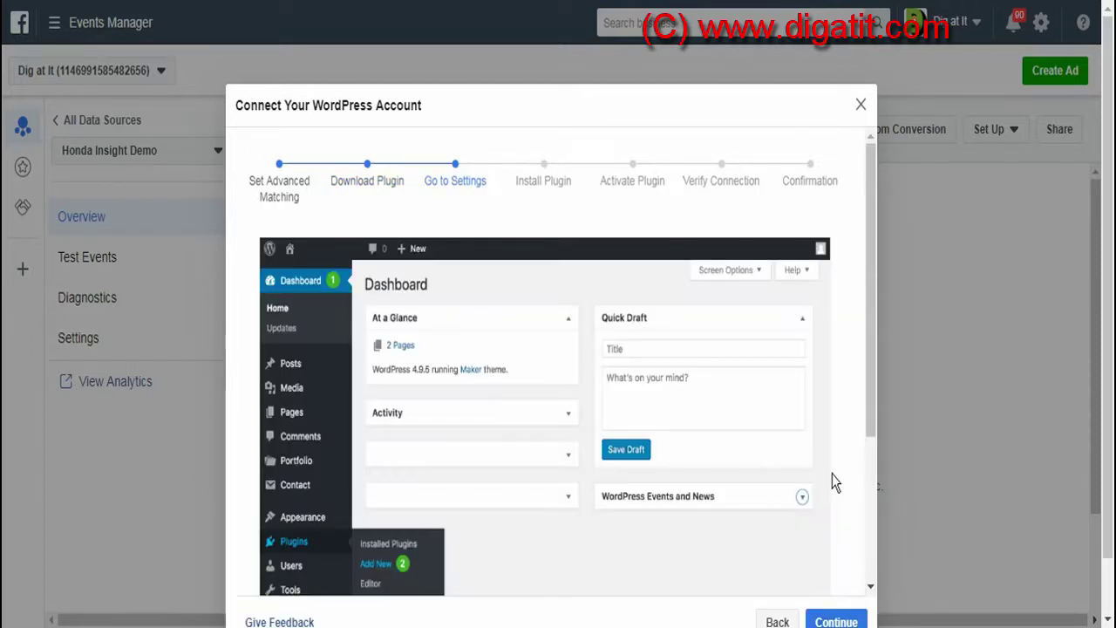
pyautogui.scroll(-3, 849, 588)
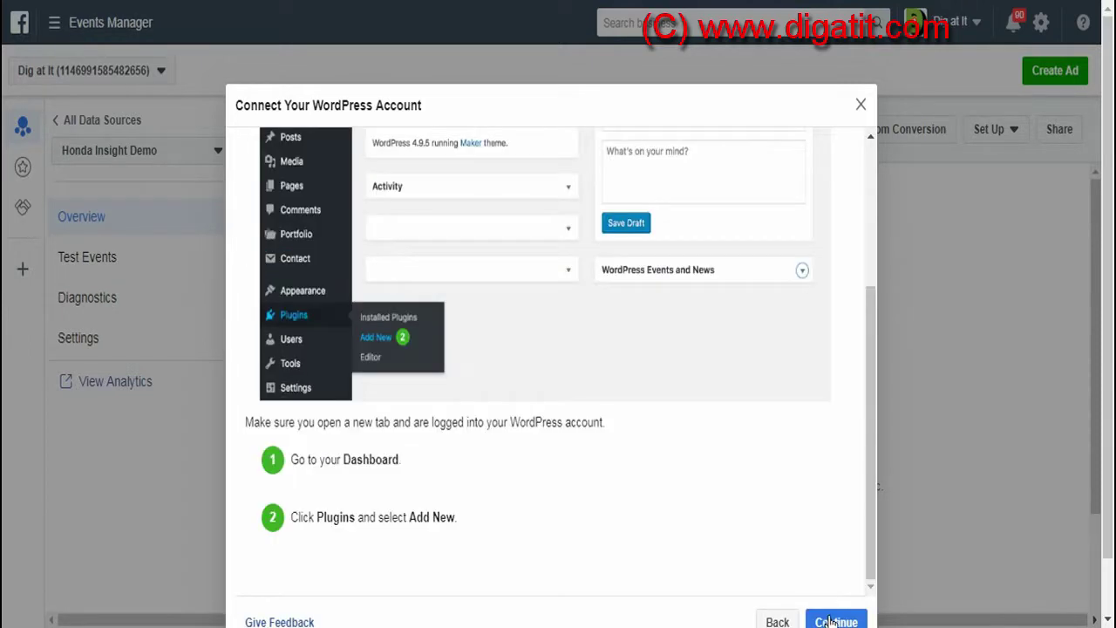
pyautogui.click(826, 604)
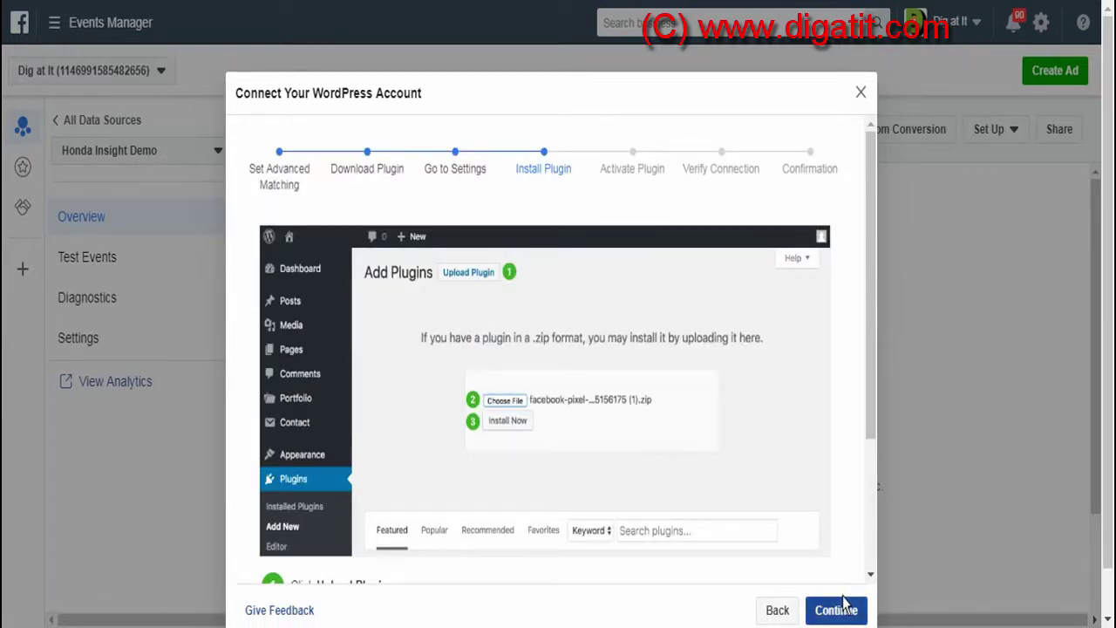
pyautogui.scroll(-5, 844, 603)
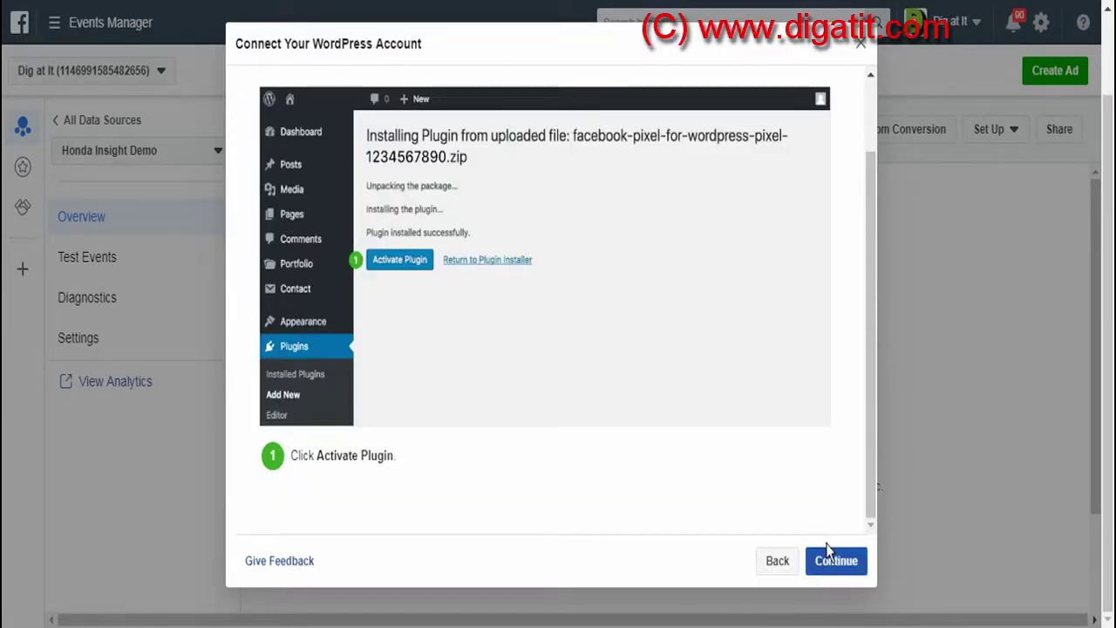
pyautogui.click(833, 563)
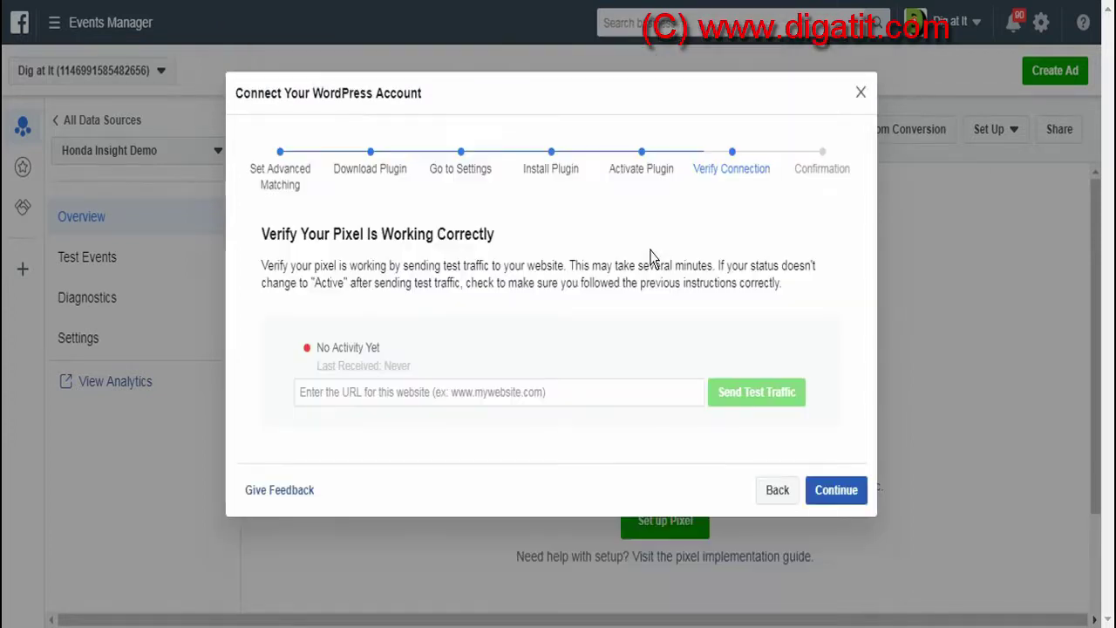
pyautogui.click(860, 92)
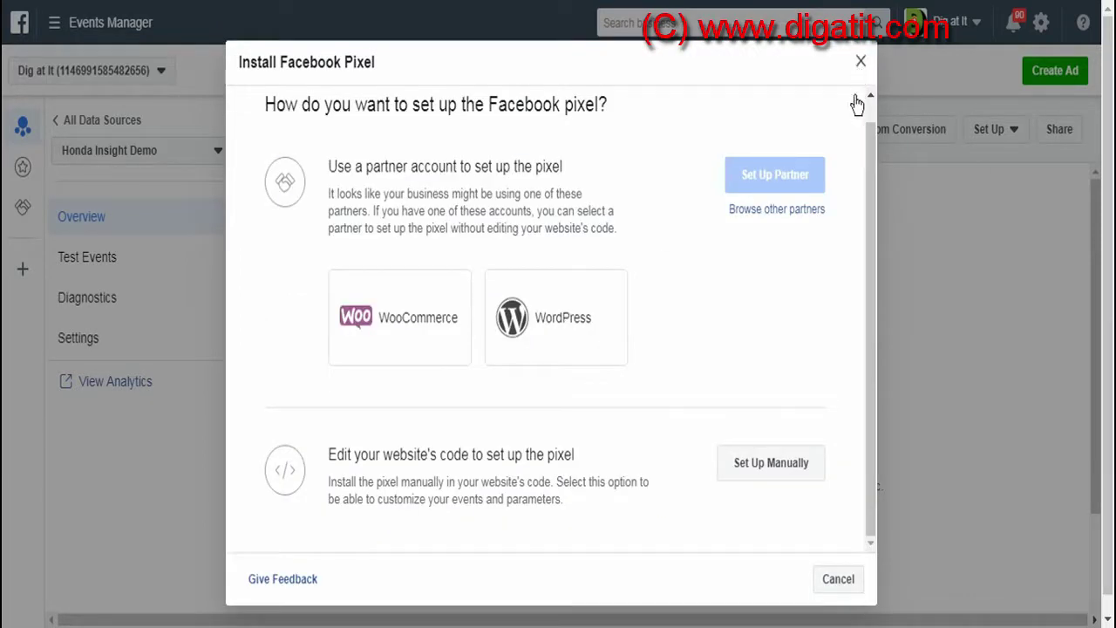
pyautogui.press('Escape')
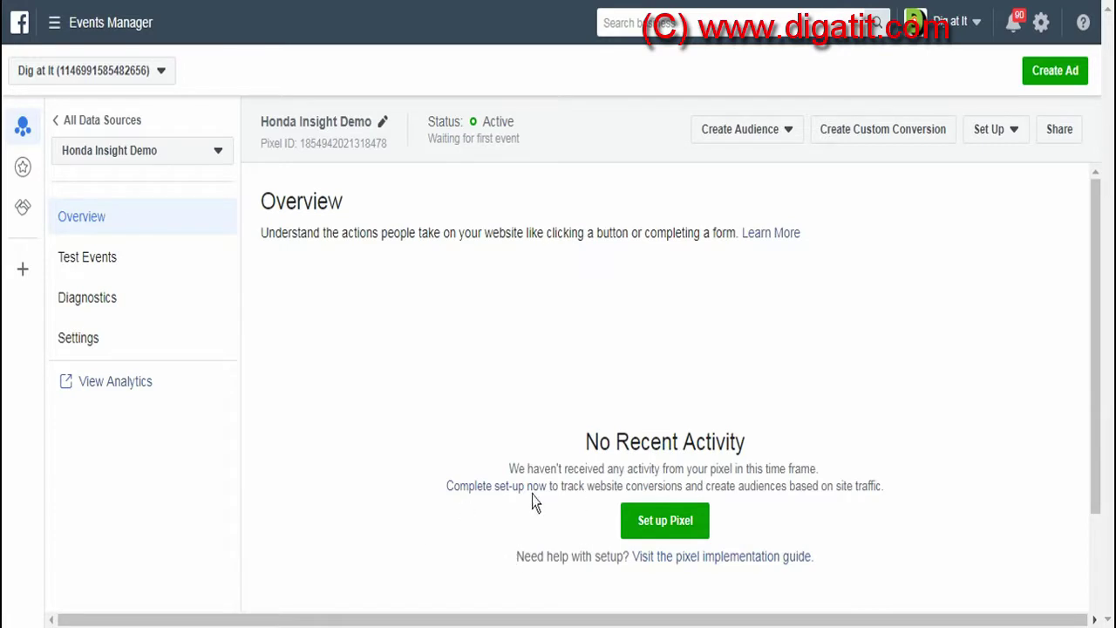
# Copy the Honda Insight Demo pixel's ID into the Pixel ID setting on the WordPress site and save the changes.
pyautogui.click(356, 146)
pyautogui.click(1014, 2)
pyautogui.click(371, 247)
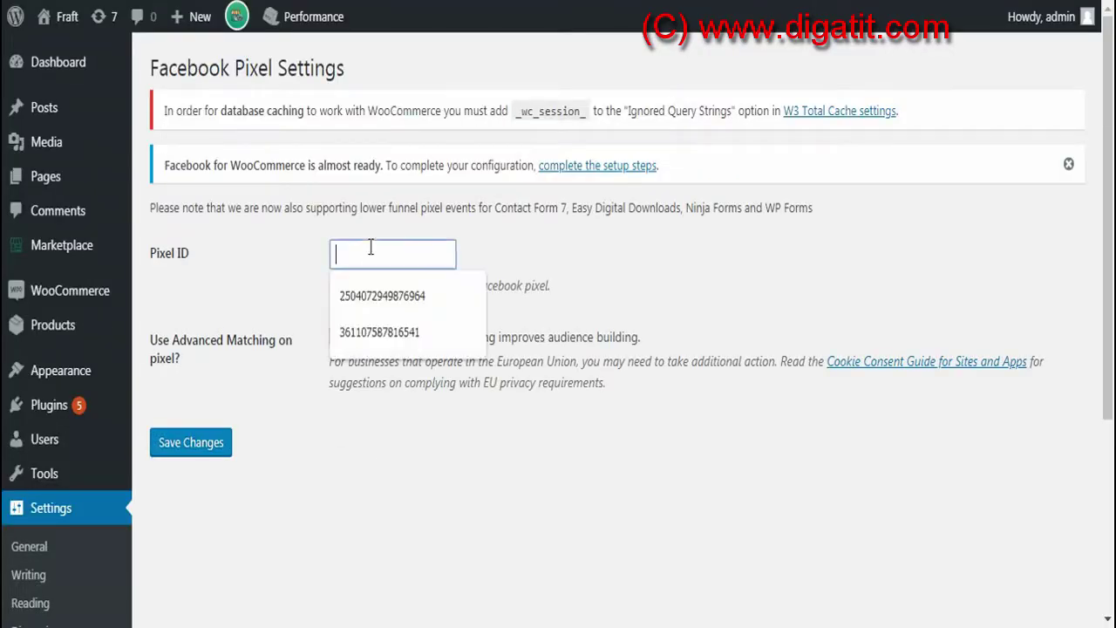
pyautogui.hotkey('ctrl', 'v')
pyautogui.click(186, 440)
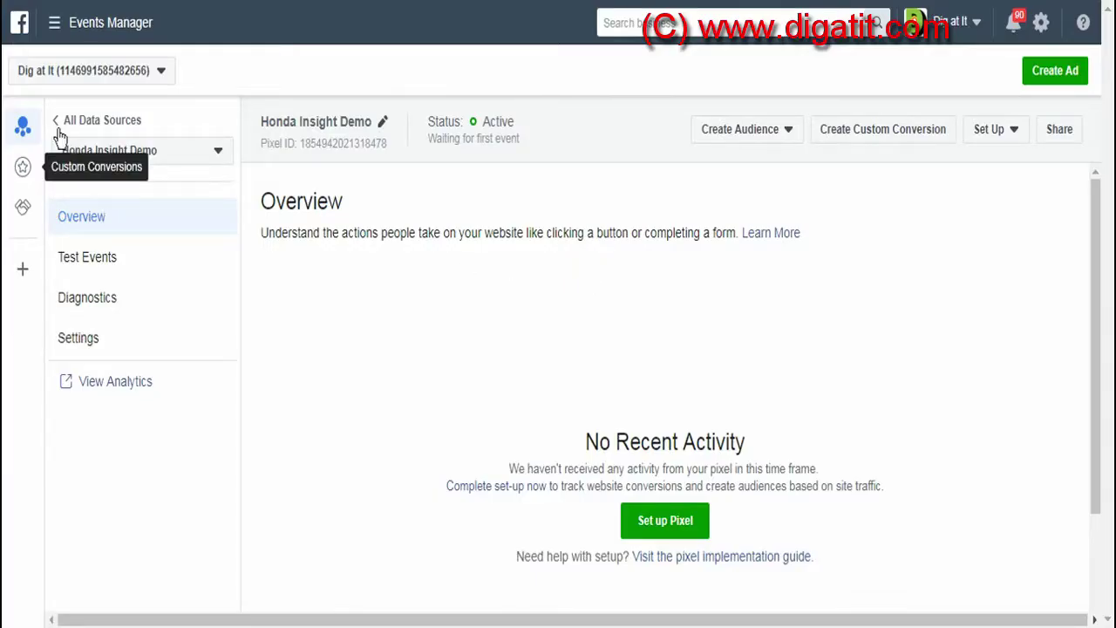
# Start a custom conversion for the Honda Insight Demo pixel and set its URL rule for All URL Traffic to equals.
pyautogui.click(57, 122)
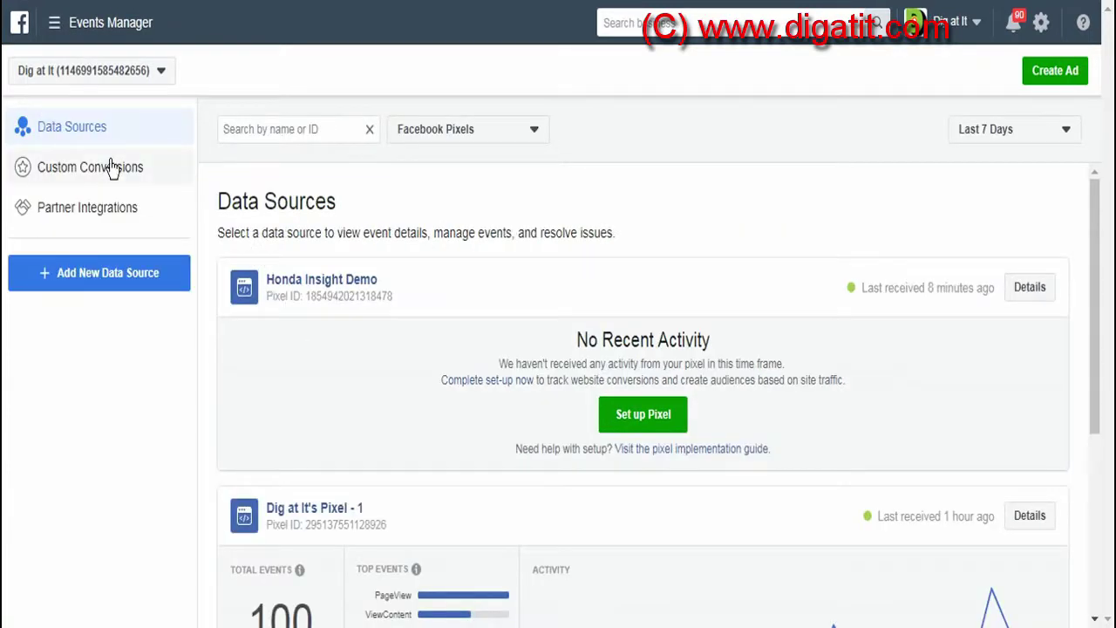
pyautogui.click(112, 167)
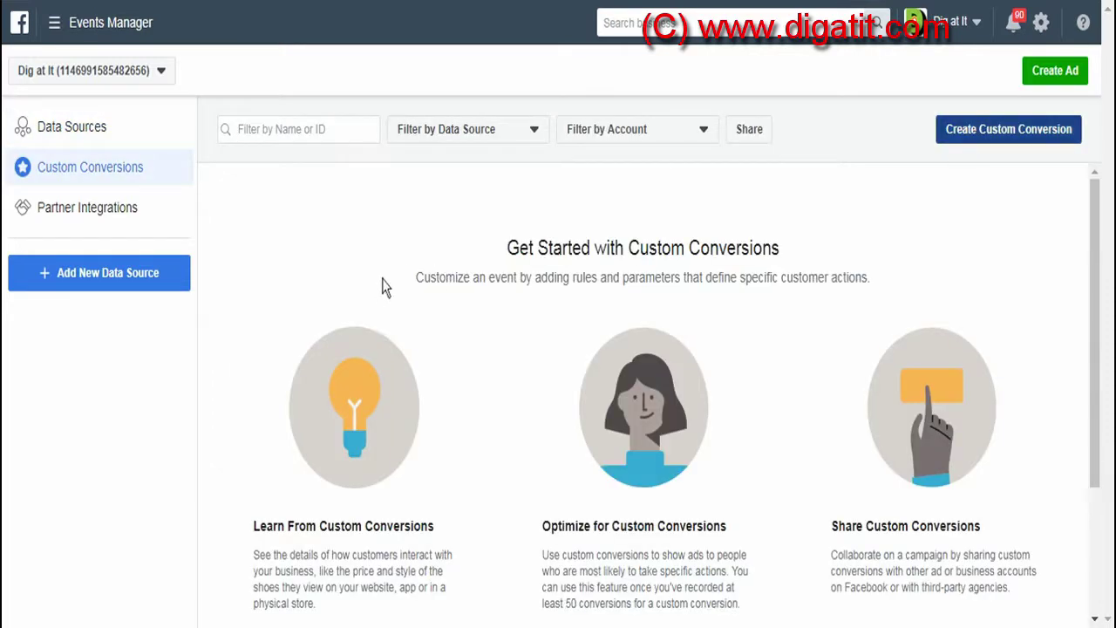
pyautogui.click(1009, 129)
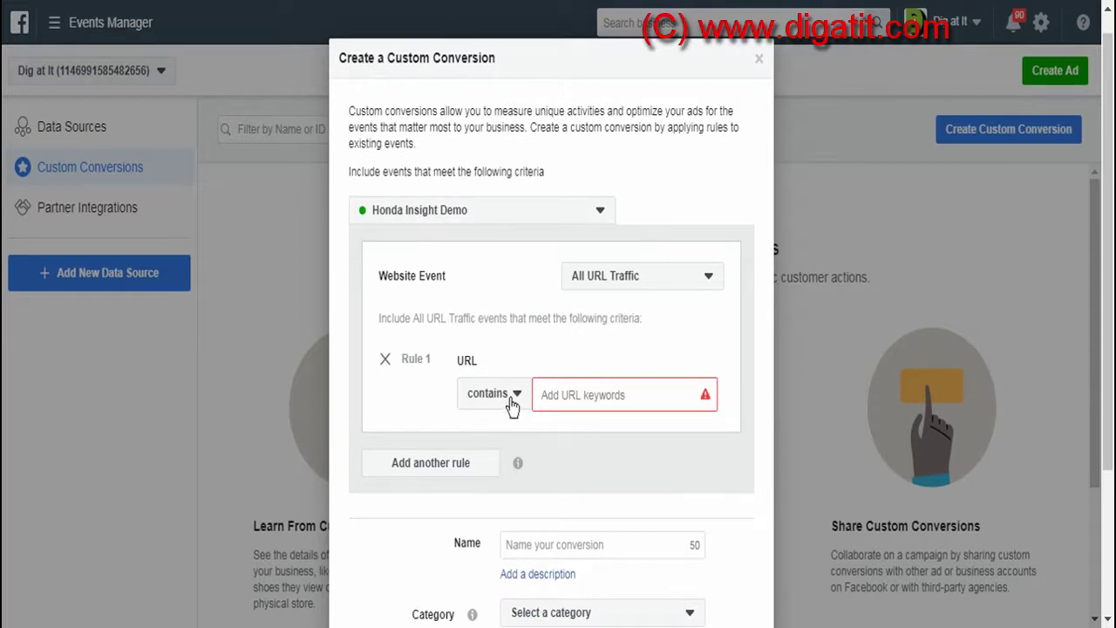
pyautogui.click(516, 393)
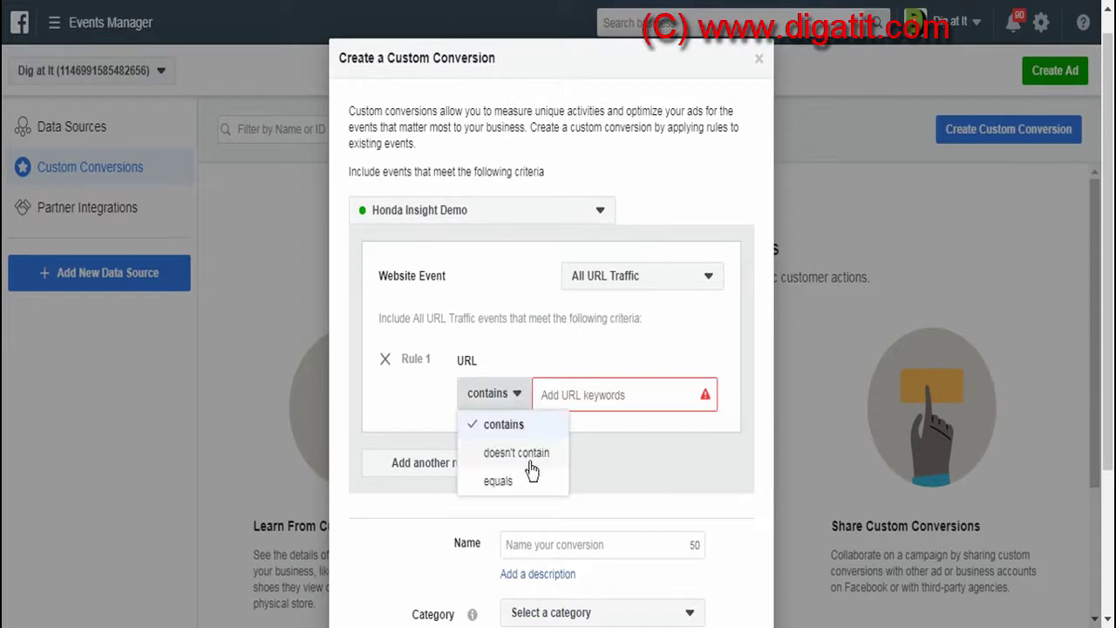
pyautogui.click(516, 482)
pyautogui.click(568, 393)
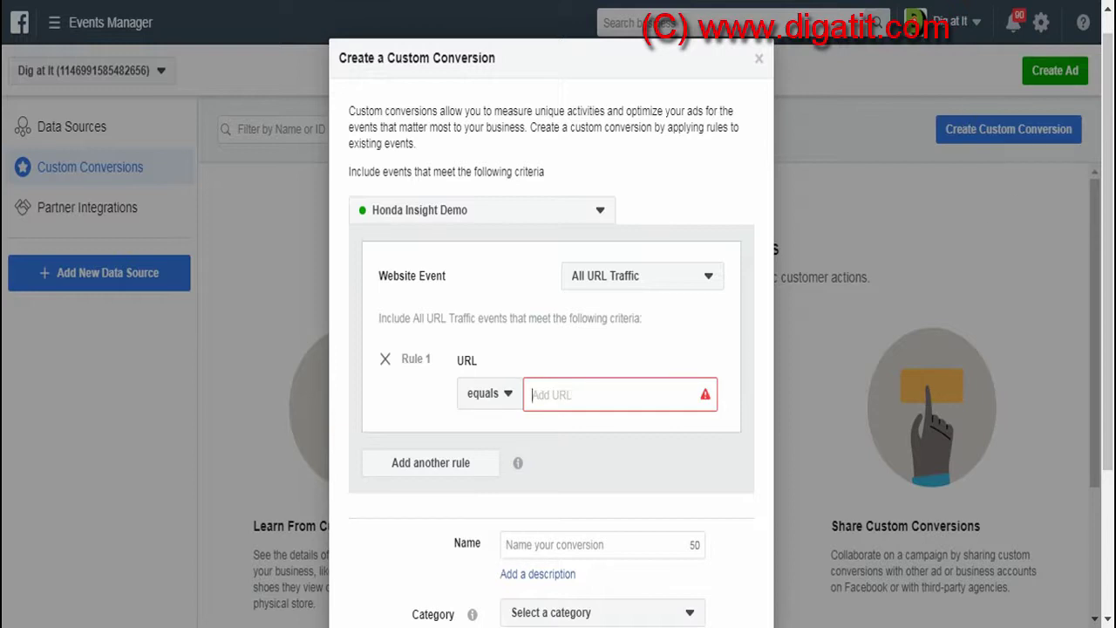
pyautogui.hotkey('ctrl', 'Tab')
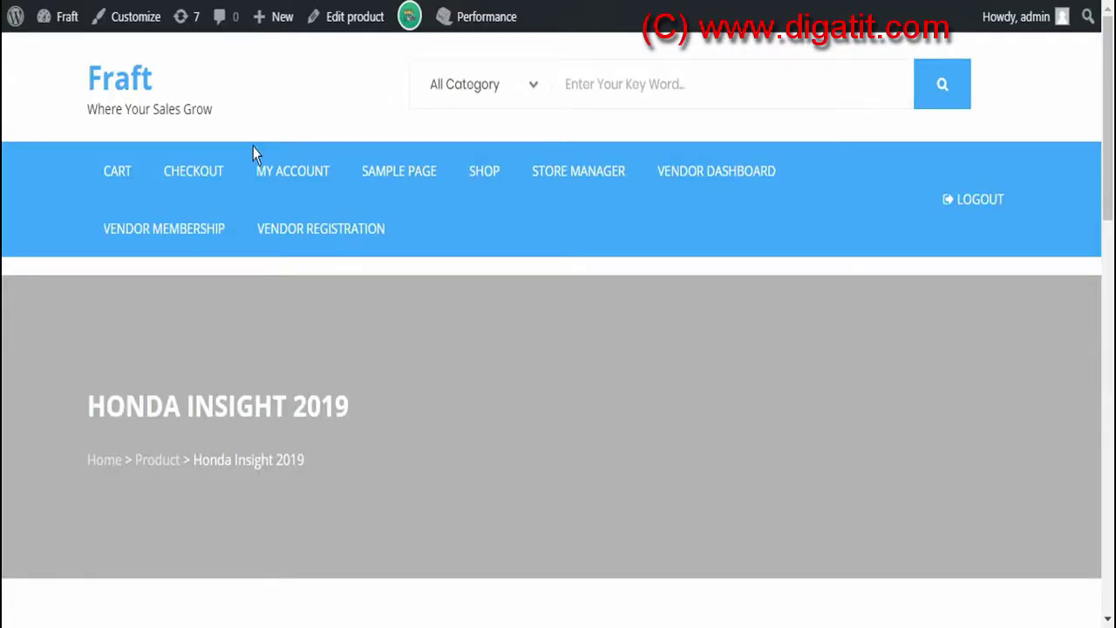
pyautogui.rightClick(116, 173)
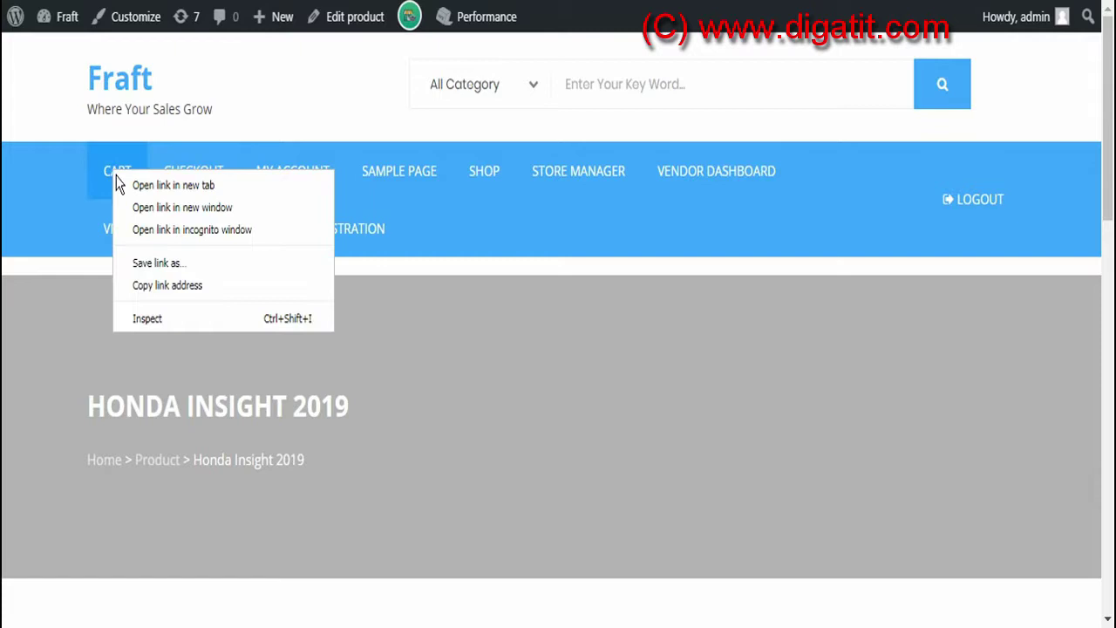
pyautogui.click(161, 287)
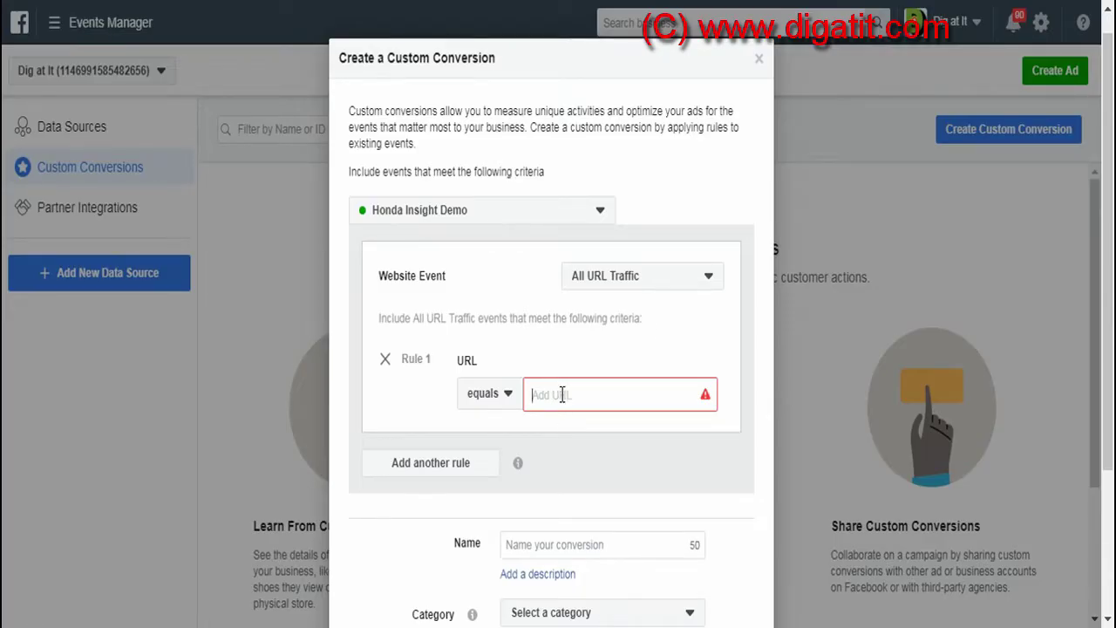
pyautogui.click(693, 413)
pyautogui.hotkey('ctrl', 'v')
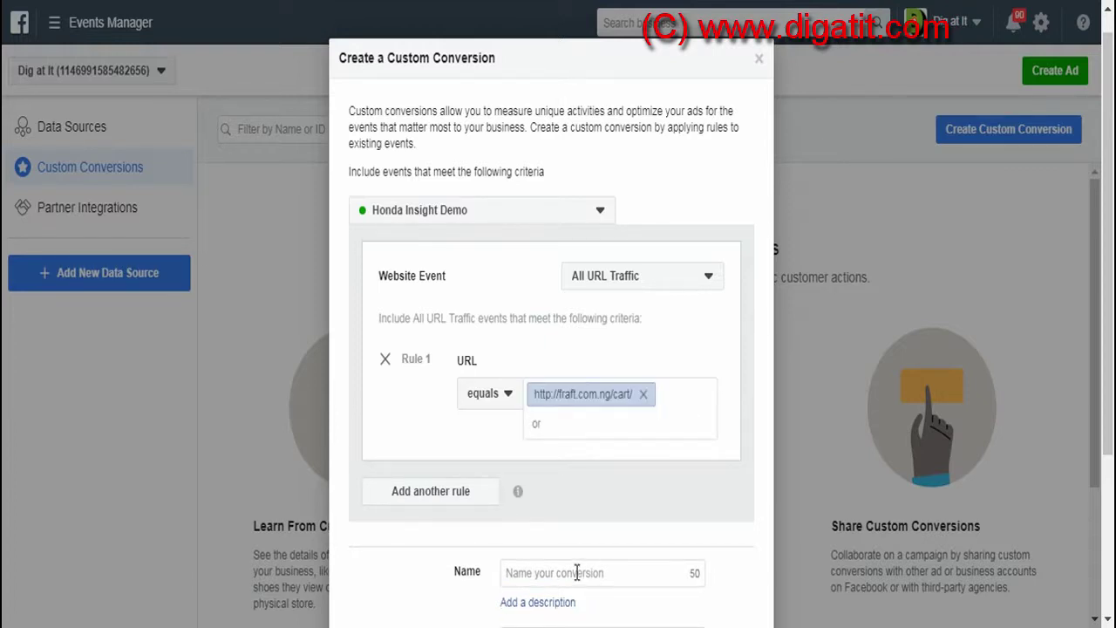
# Name the conversion Cart Visitation, set its category to Add to Cart, leave the value empty, and create it.
pyautogui.scroll(-3, 576, 572)
pyautogui.click(552, 344)
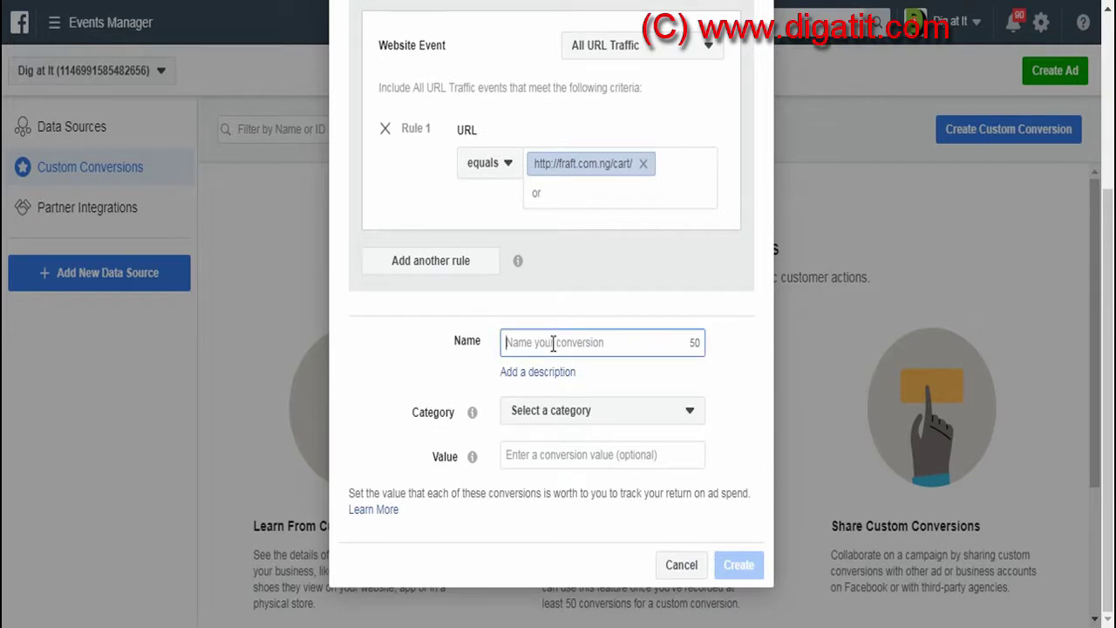
pyautogui.write('Cart Visitation')
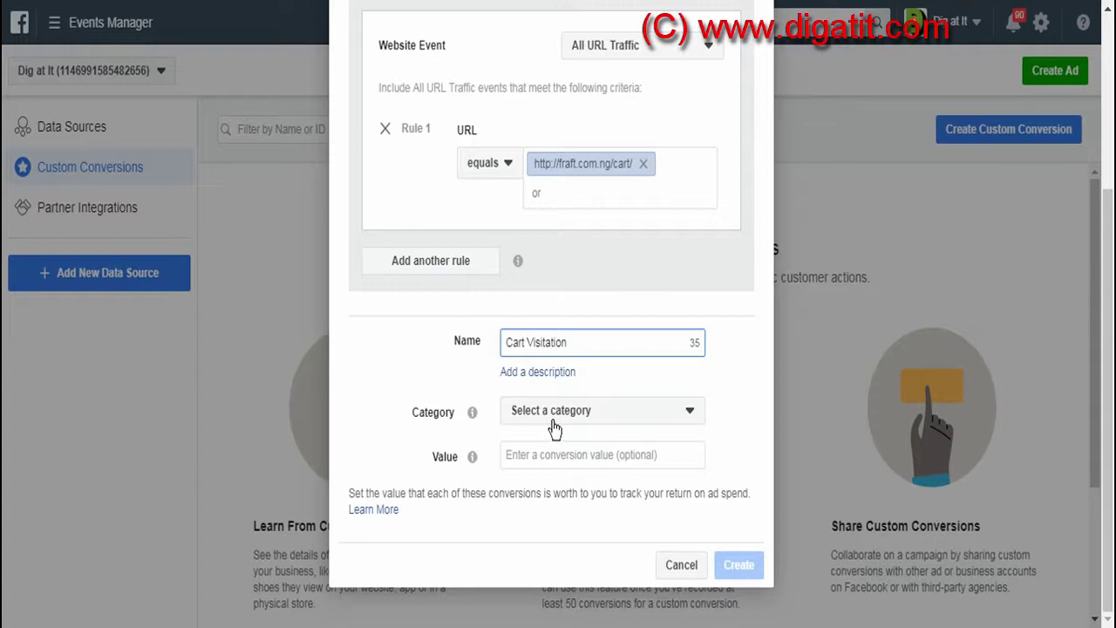
pyautogui.click(588, 401)
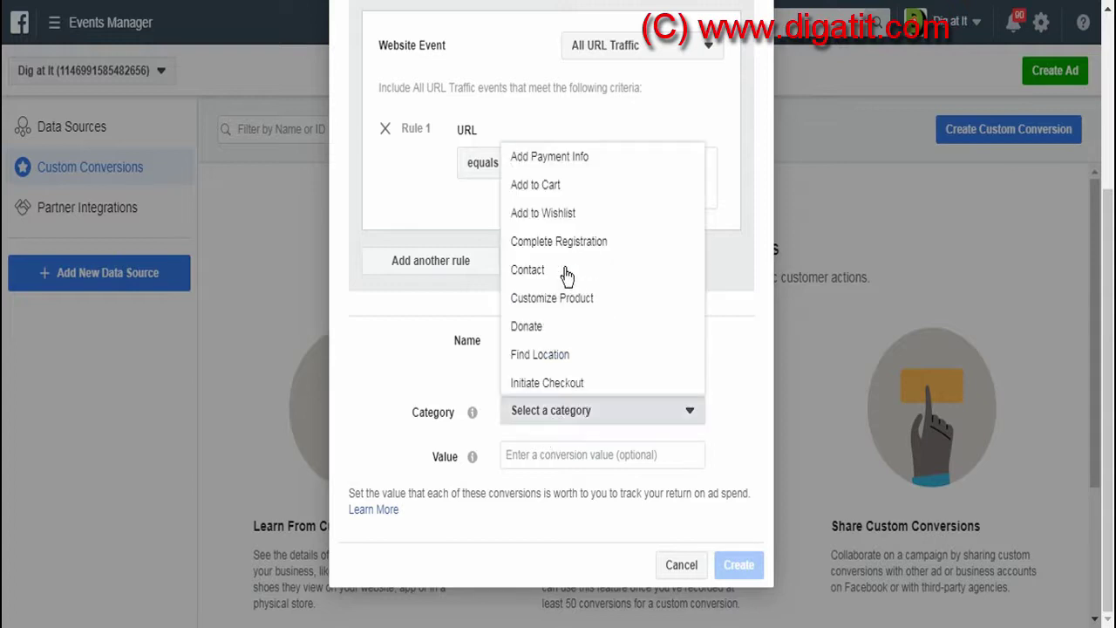
pyautogui.click(546, 192)
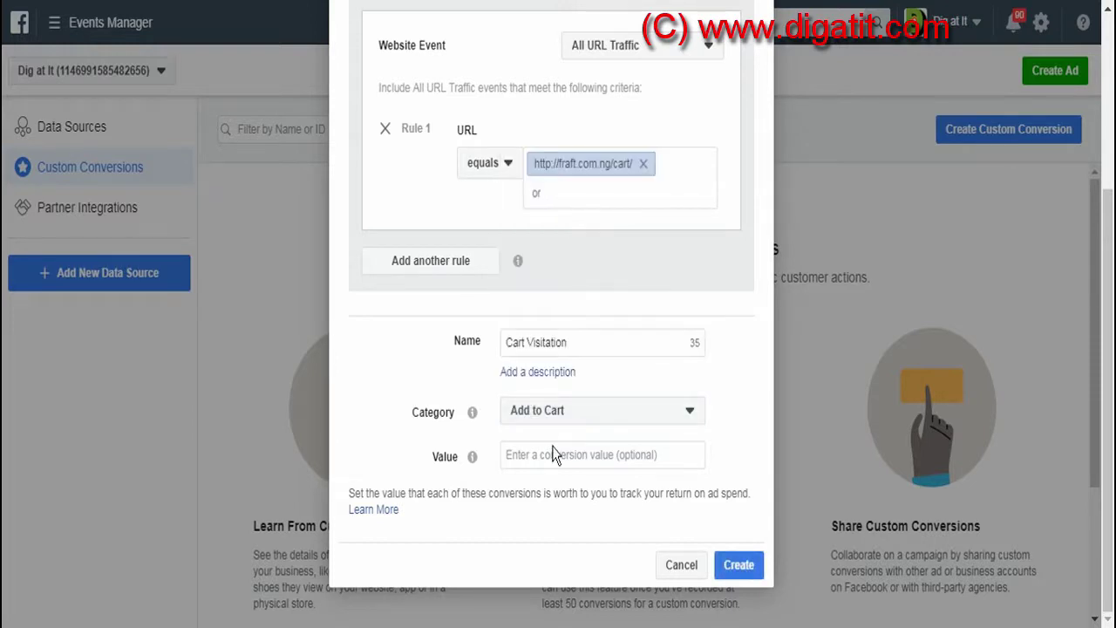
pyautogui.click(527, 455)
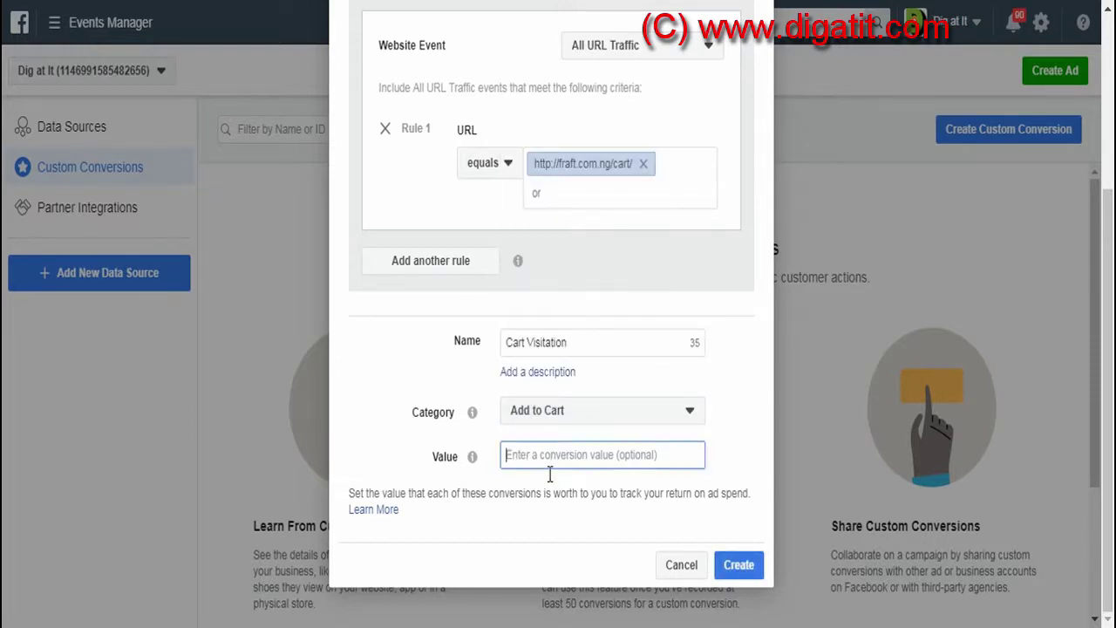
pyautogui.click(391, 405)
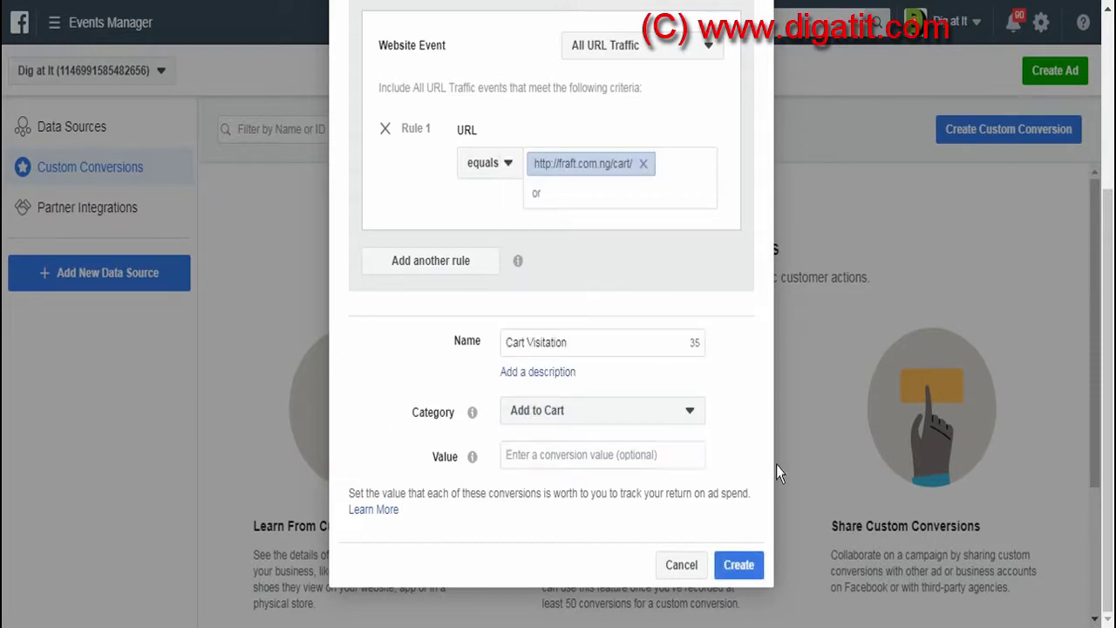
pyautogui.click(732, 565)
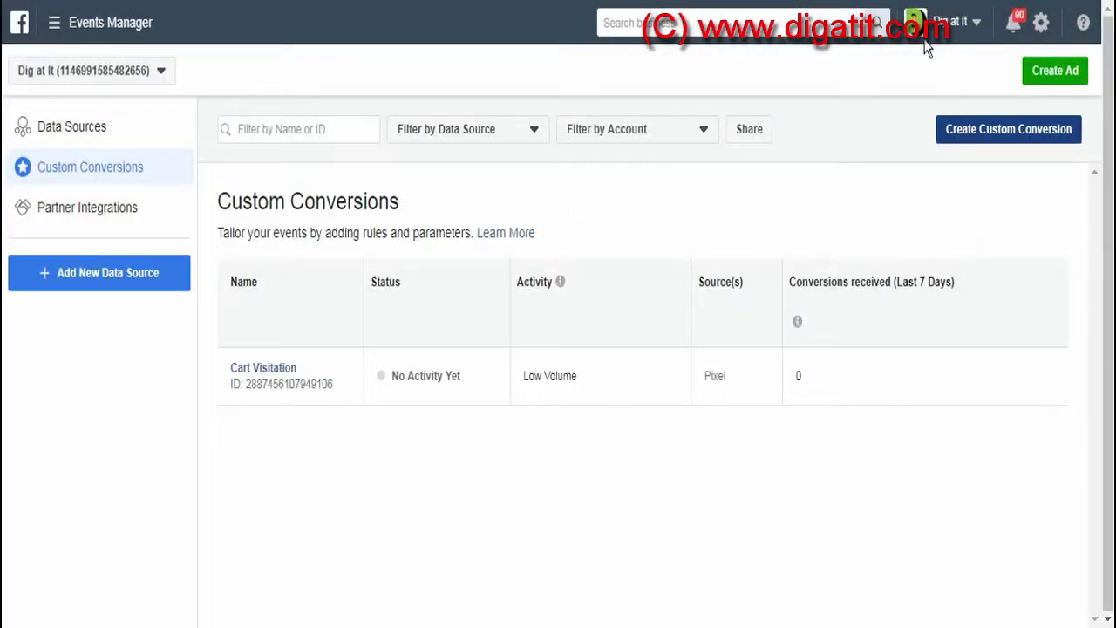
pyautogui.click(946, 138)
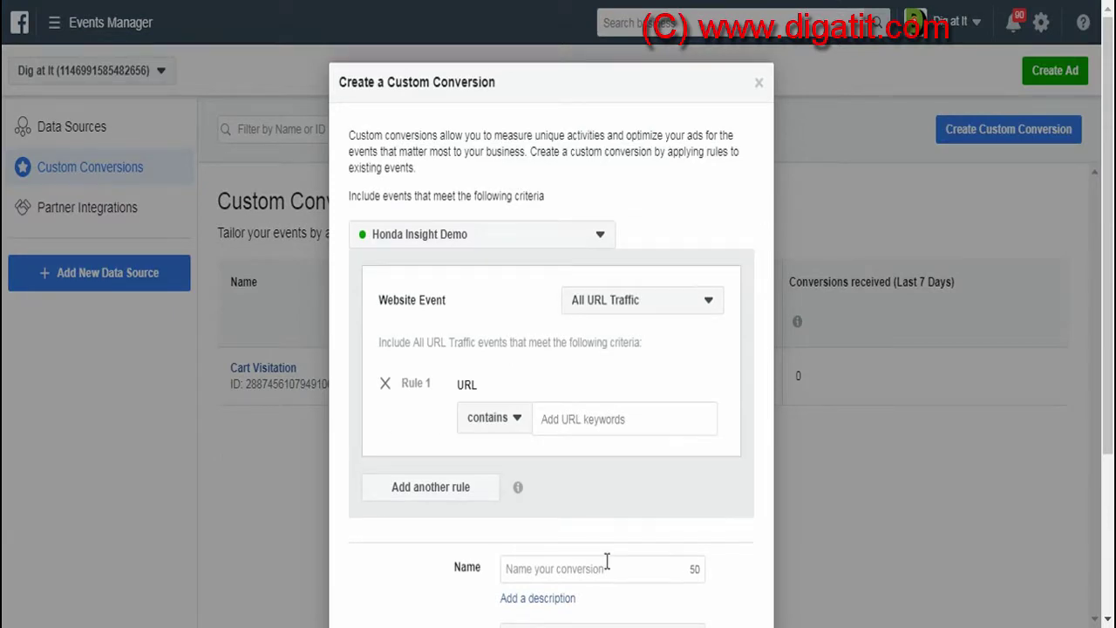
pyautogui.scroll(-3, 606, 563)
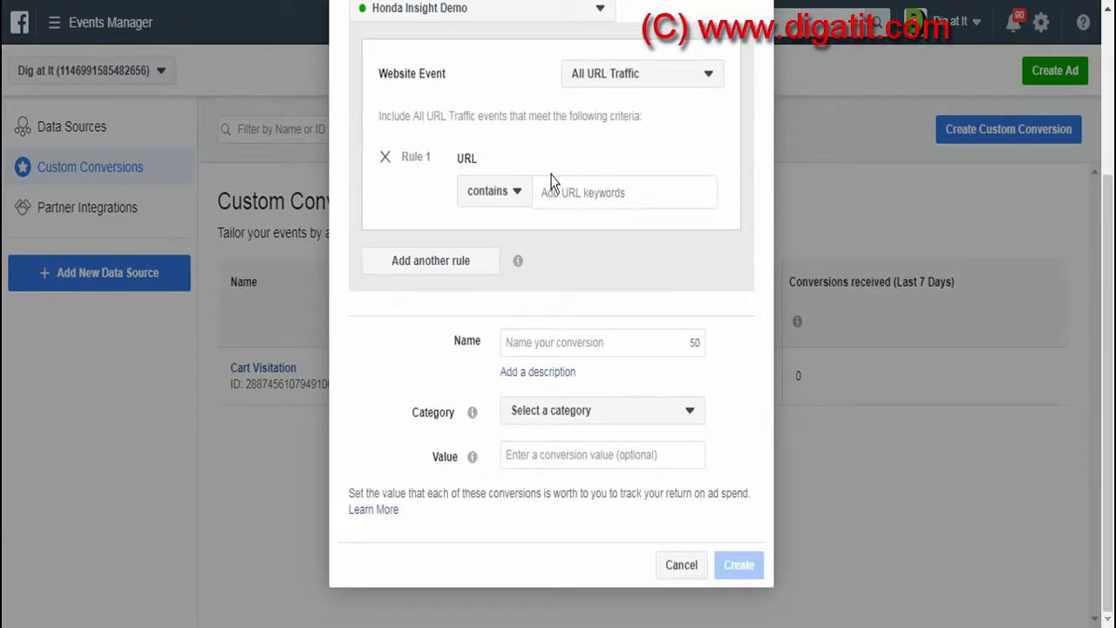
pyautogui.click(512, 193)
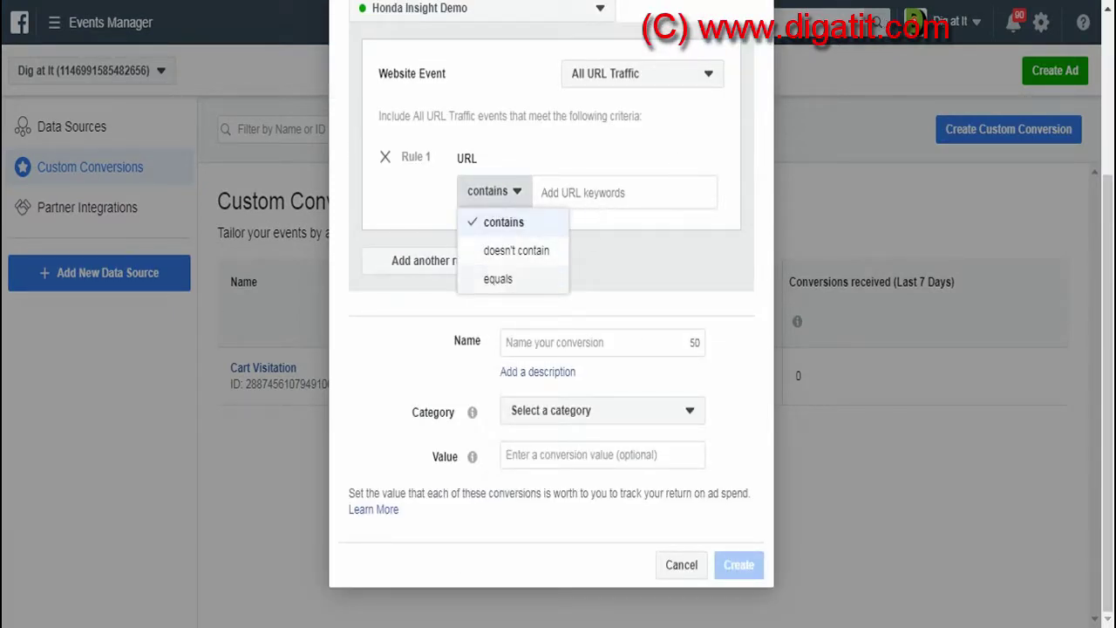
pyautogui.click(498, 278)
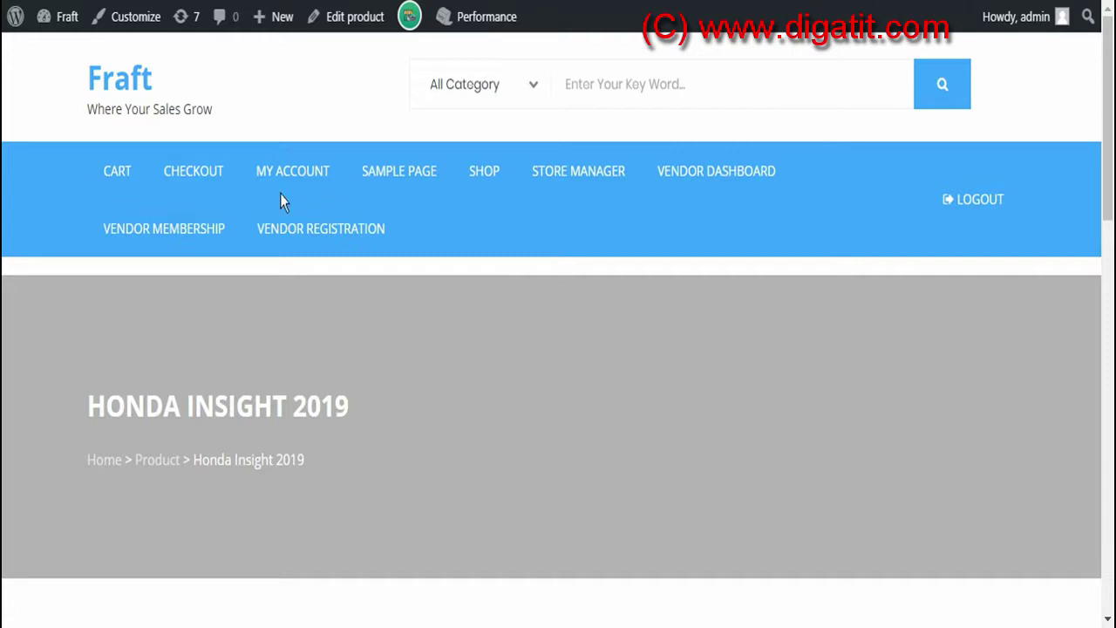
pyautogui.rightClick(201, 173)
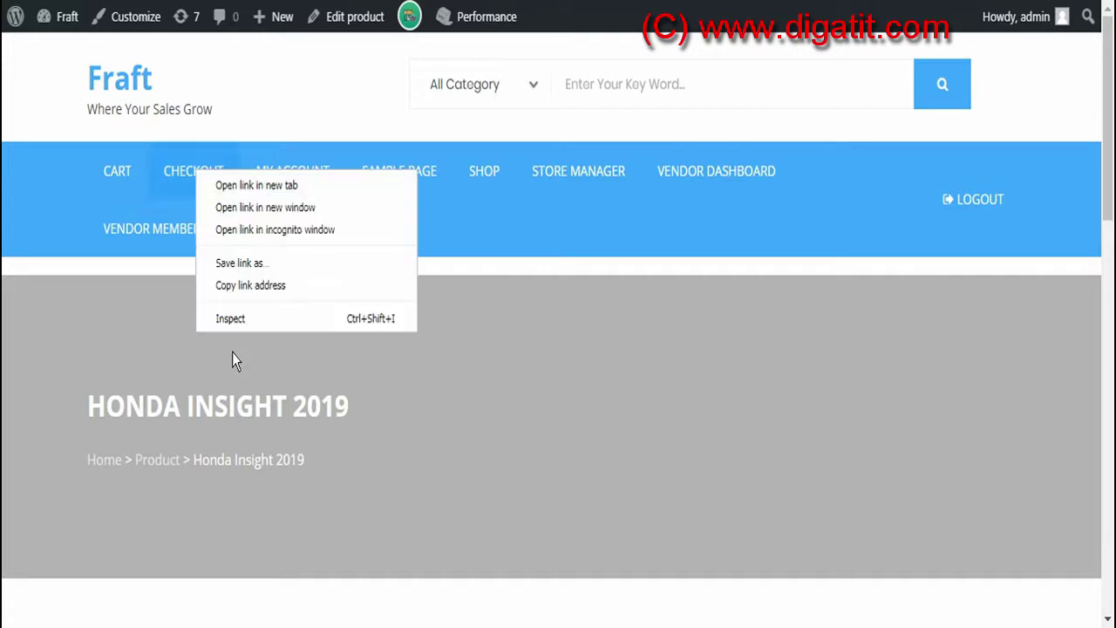
pyautogui.click(242, 286)
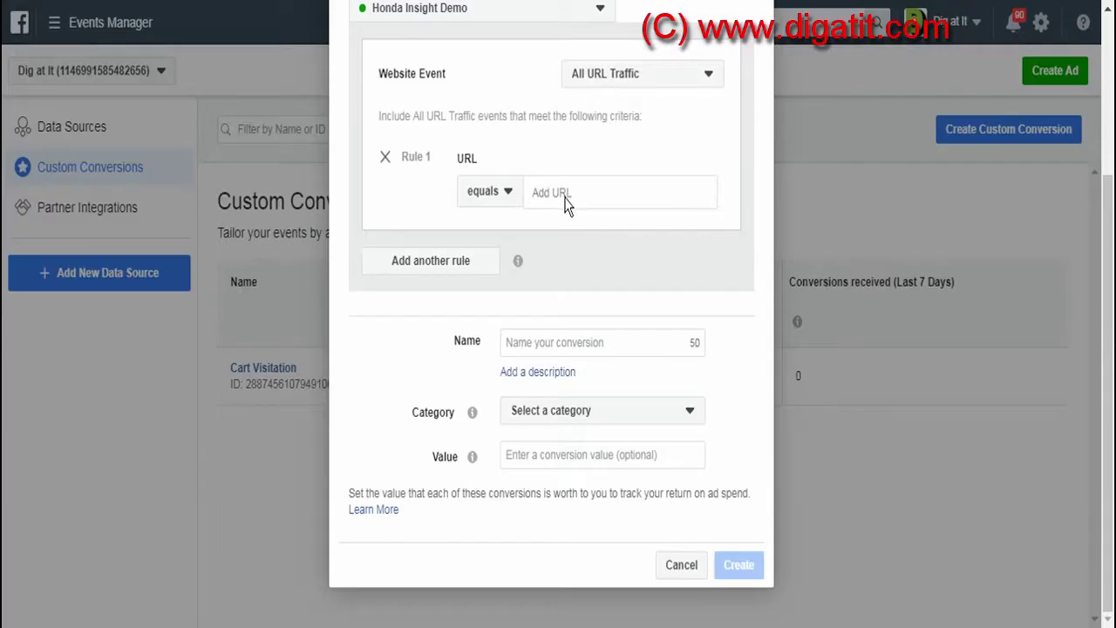
pyautogui.click(567, 192)
pyautogui.hotkey('ctrl', 'v')
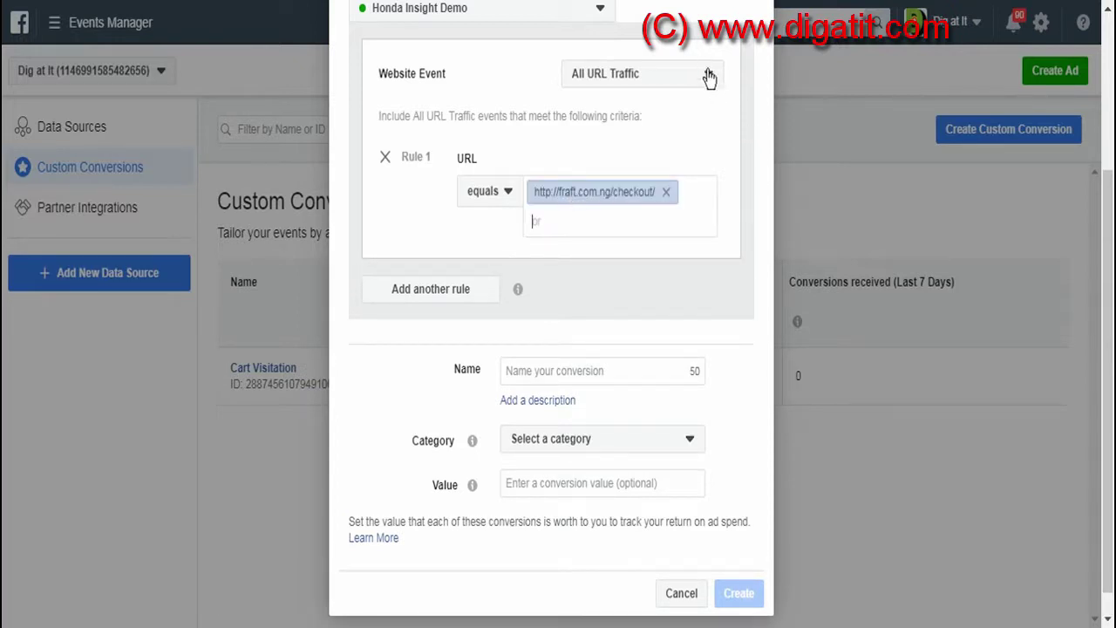
# Name the conversion Initiated Checkout, set its category to Initiate Checkout, and create it.
pyautogui.click(678, 75)
pyautogui.click(539, 344)
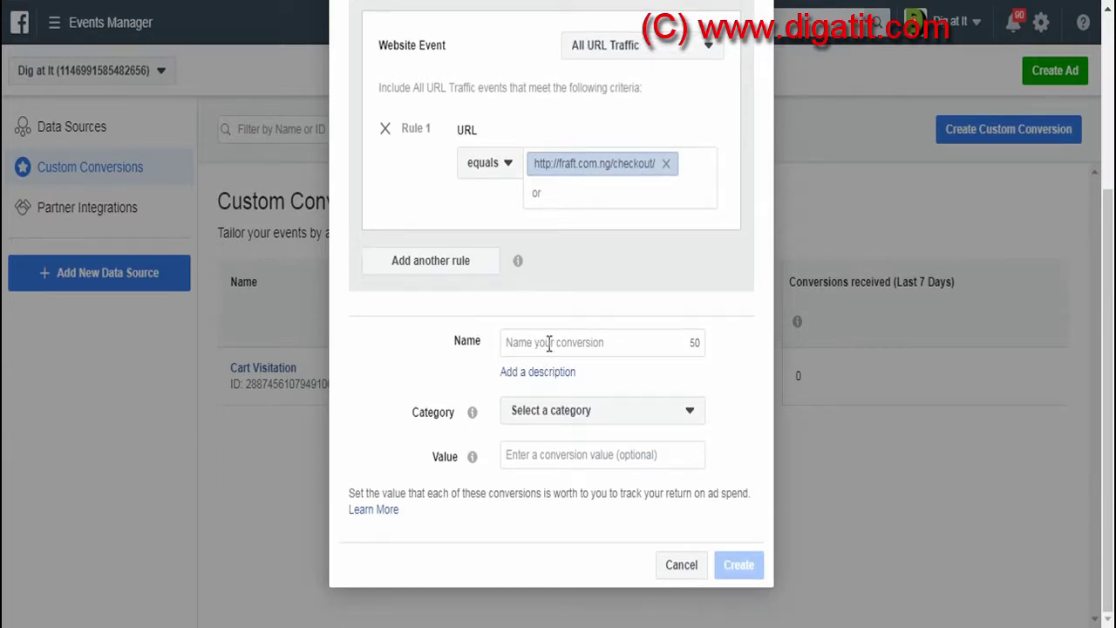
pyautogui.click(543, 341)
pyautogui.write('Initiated P')
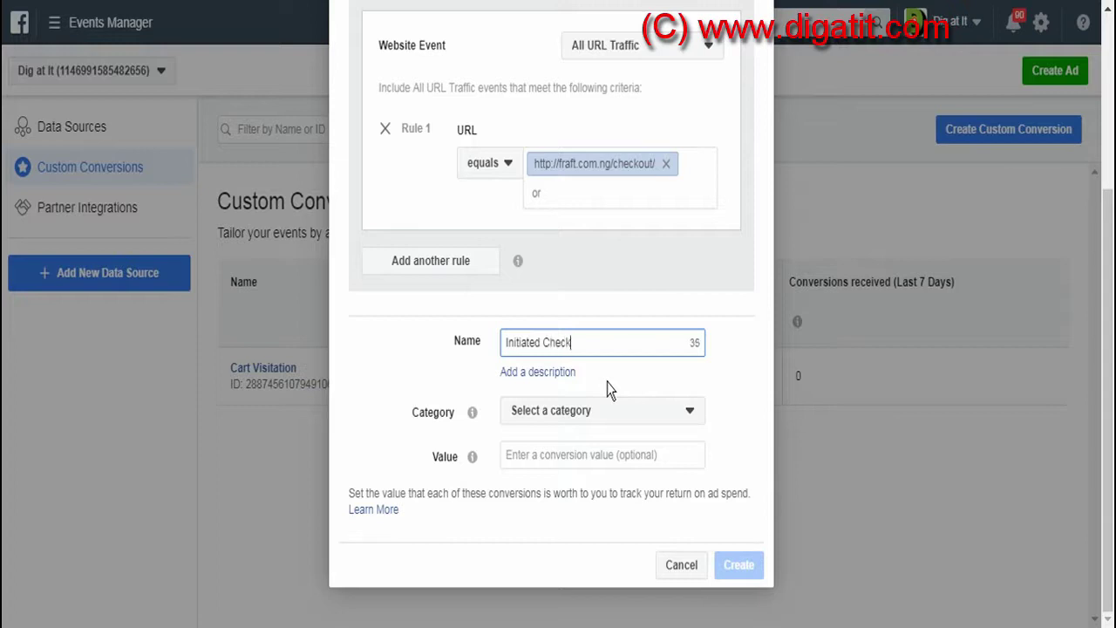
pyautogui.click(602, 410)
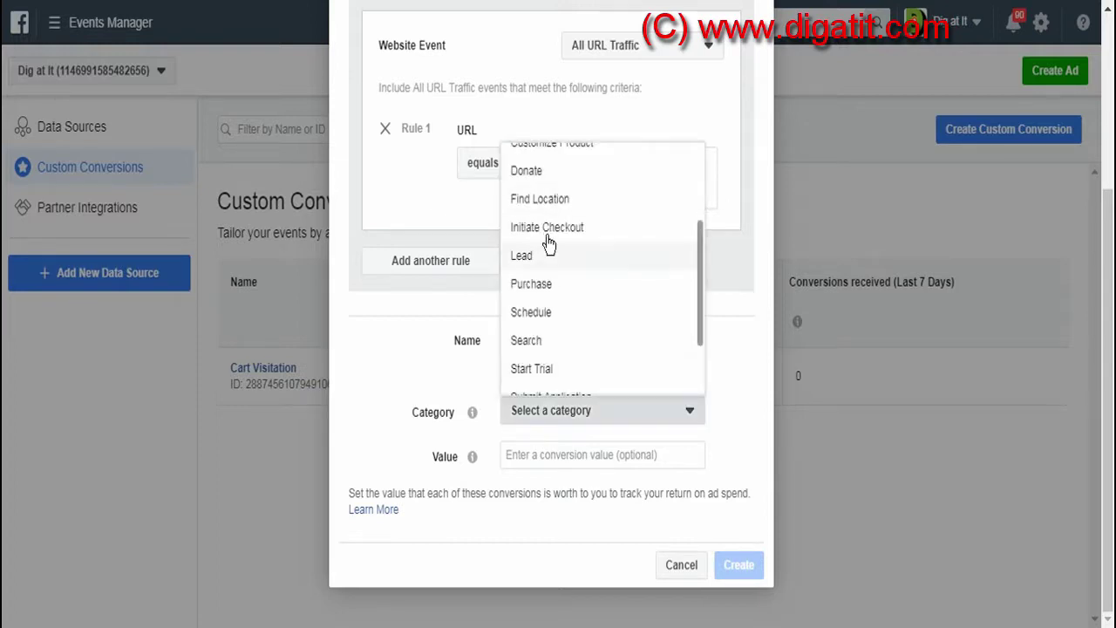
pyautogui.click(549, 231)
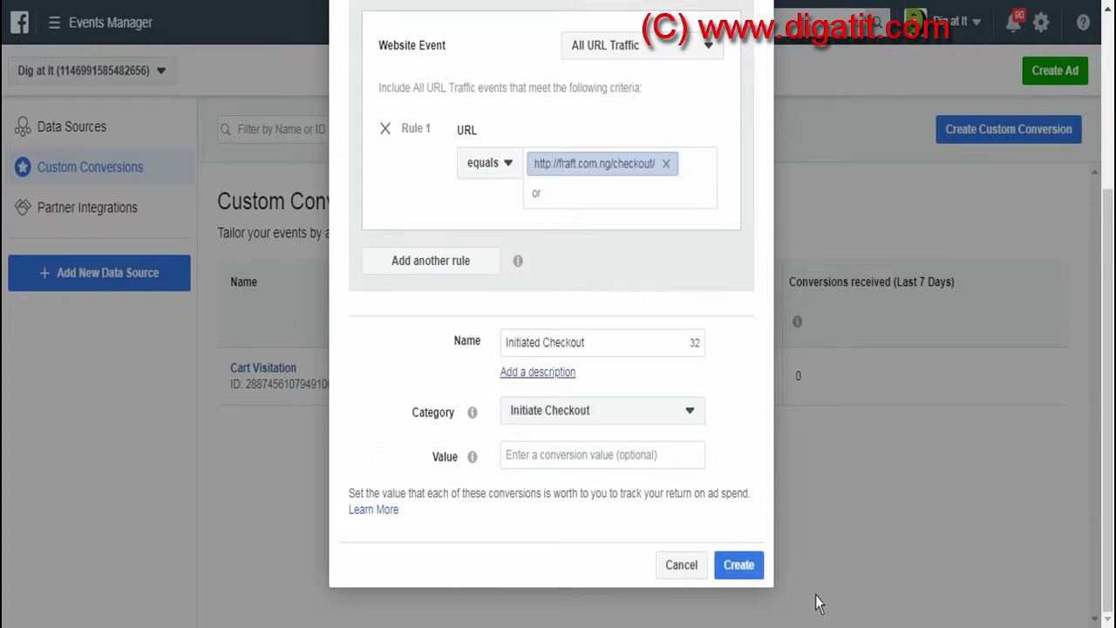
pyautogui.click(734, 571)
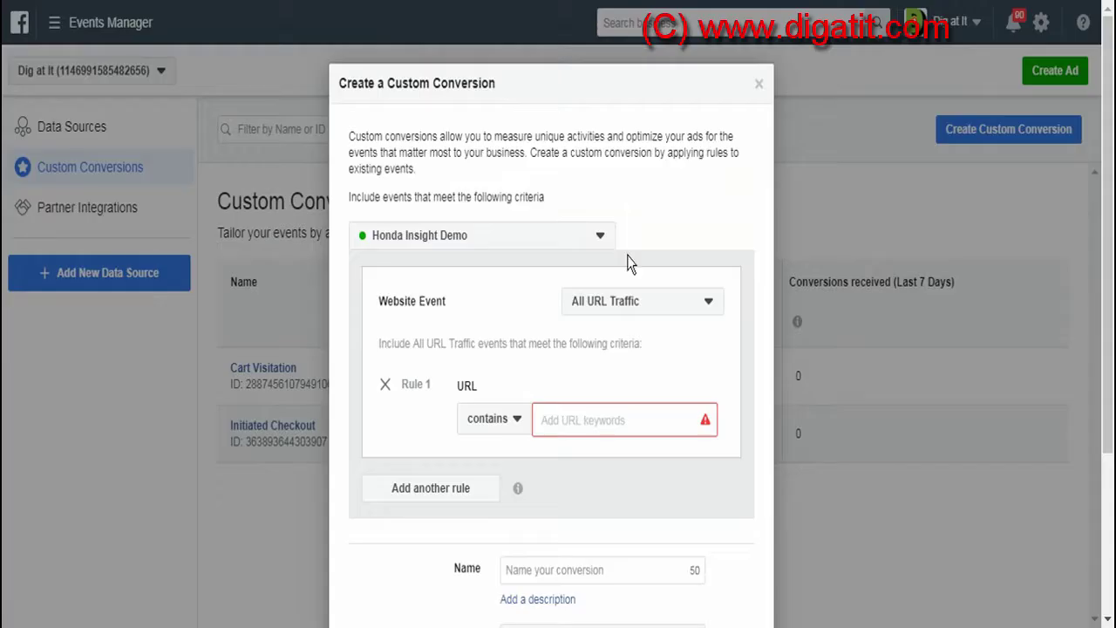
pyautogui.click(556, 419)
pyautogui.hotkey('ctrl', 'v')
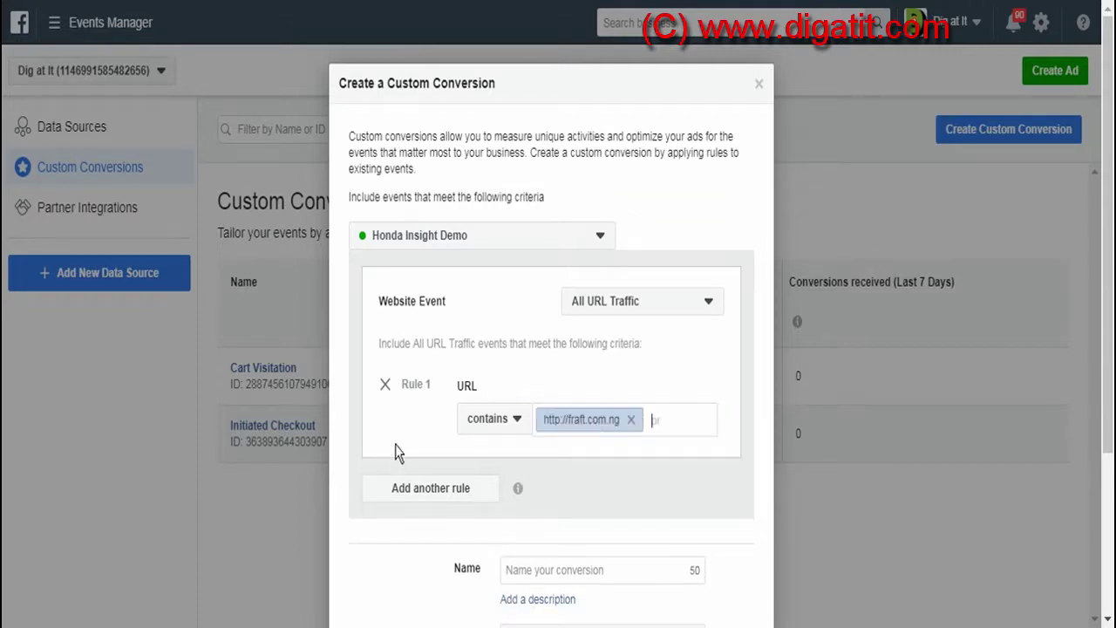
pyautogui.scroll(-3, 518, 488)
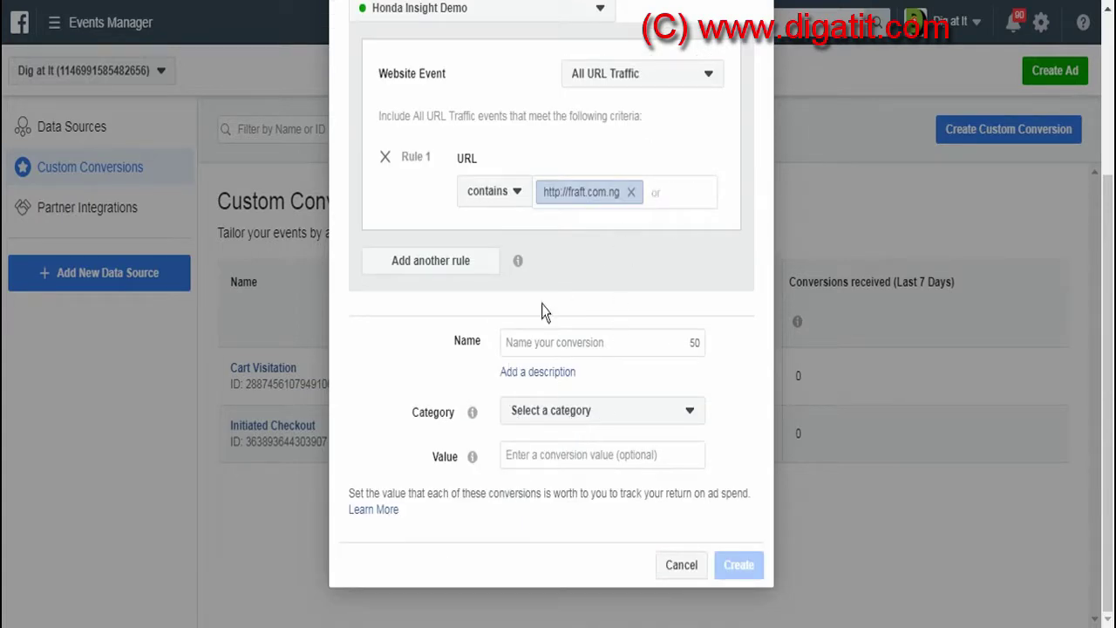
pyautogui.click(556, 344)
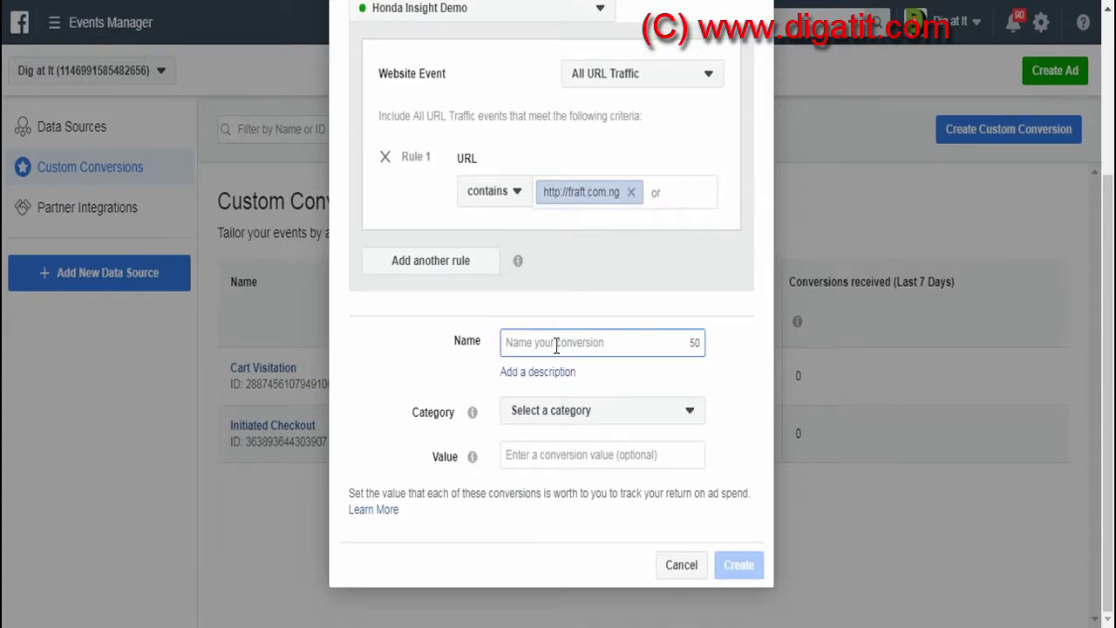
pyautogui.write('Viewed')
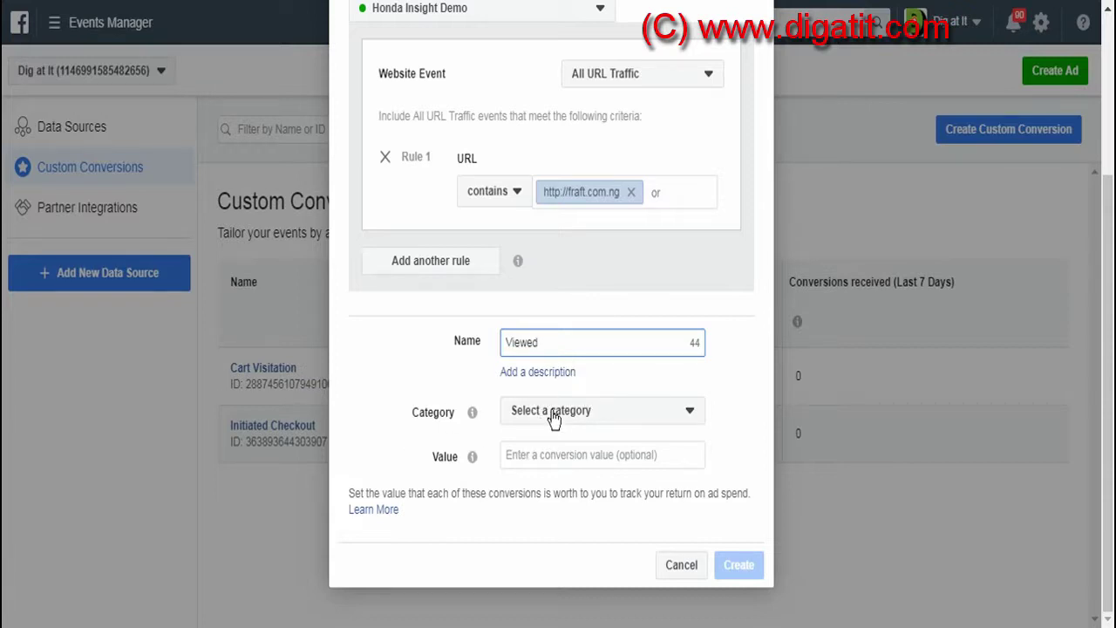
pyautogui.click(550, 422)
pyautogui.scroll(-3, 582, 320)
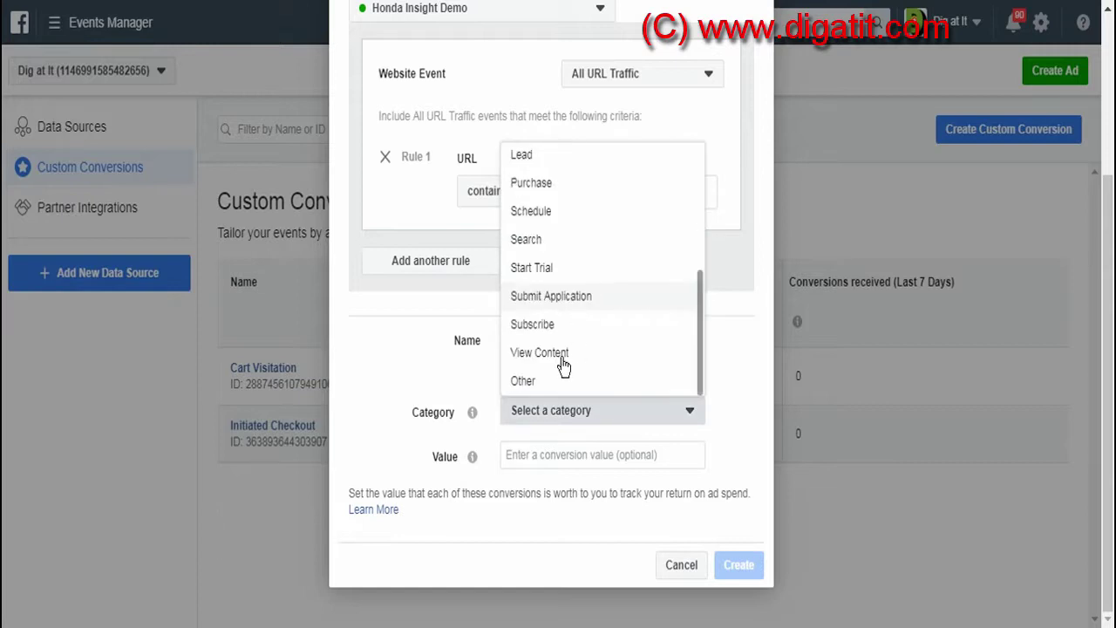
pyautogui.click(628, 353)
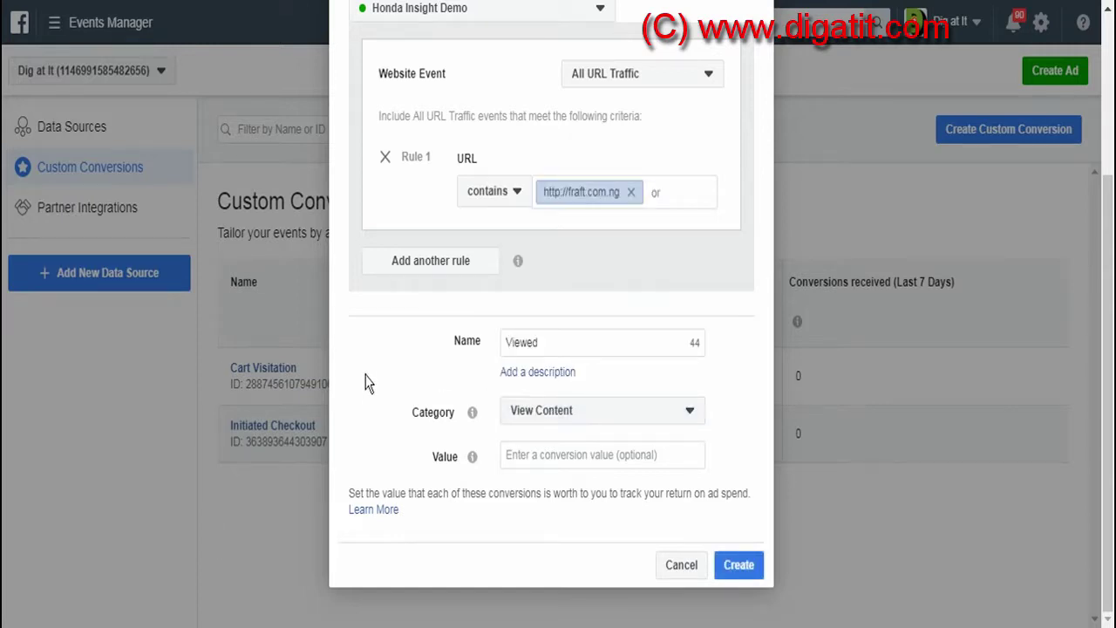
pyautogui.click(737, 569)
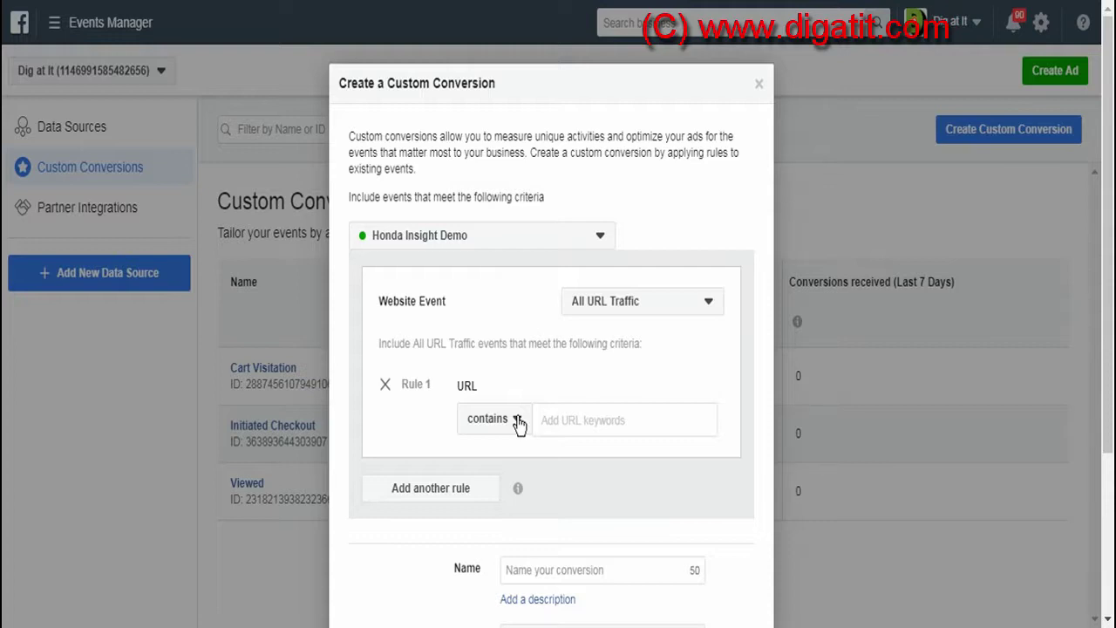
# Add the URL keywords Thank-you, Order-received, order received and thankyou to the conversion's contains rule.
pyautogui.write('Thank-you')
pyautogui.press('Return')
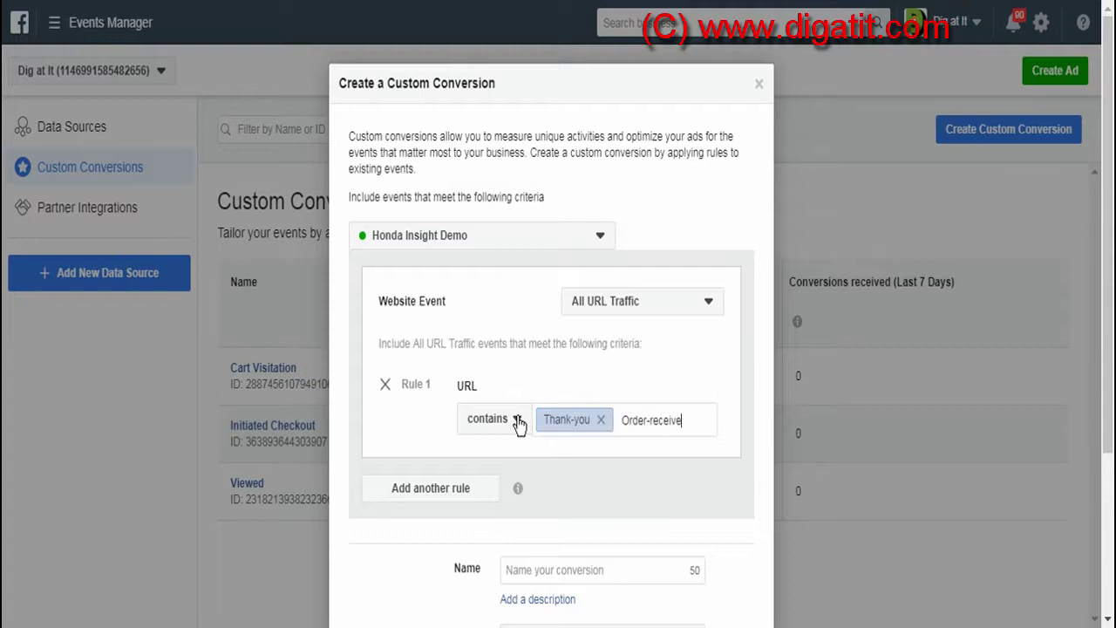
pyautogui.press('Return')
pyautogui.write('order re')
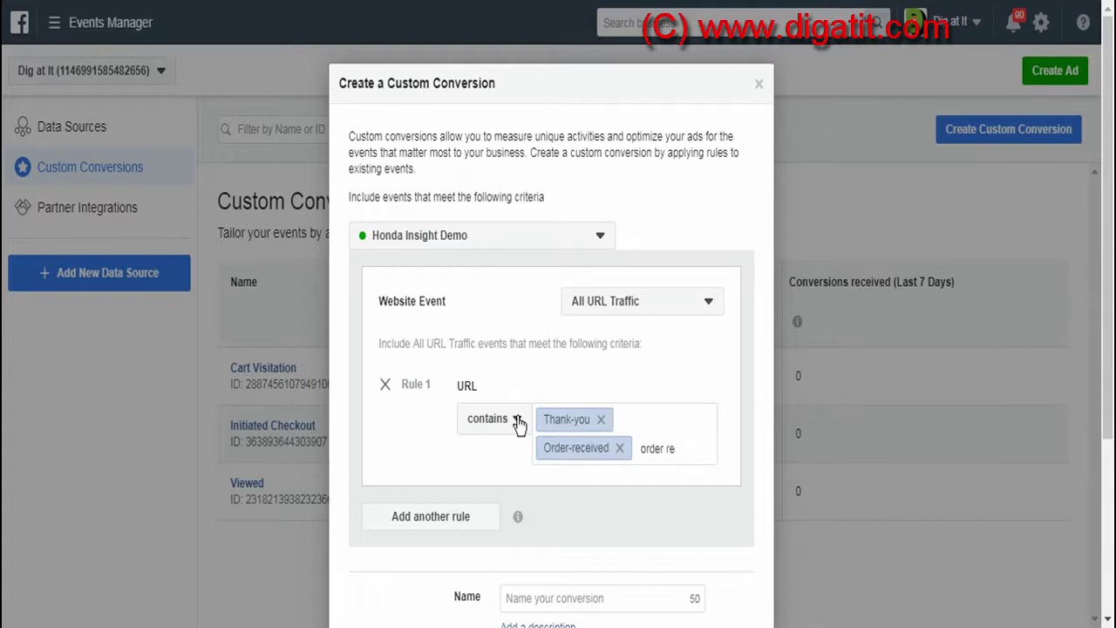
pyautogui.write('ceived')
pyautogui.press('Return')
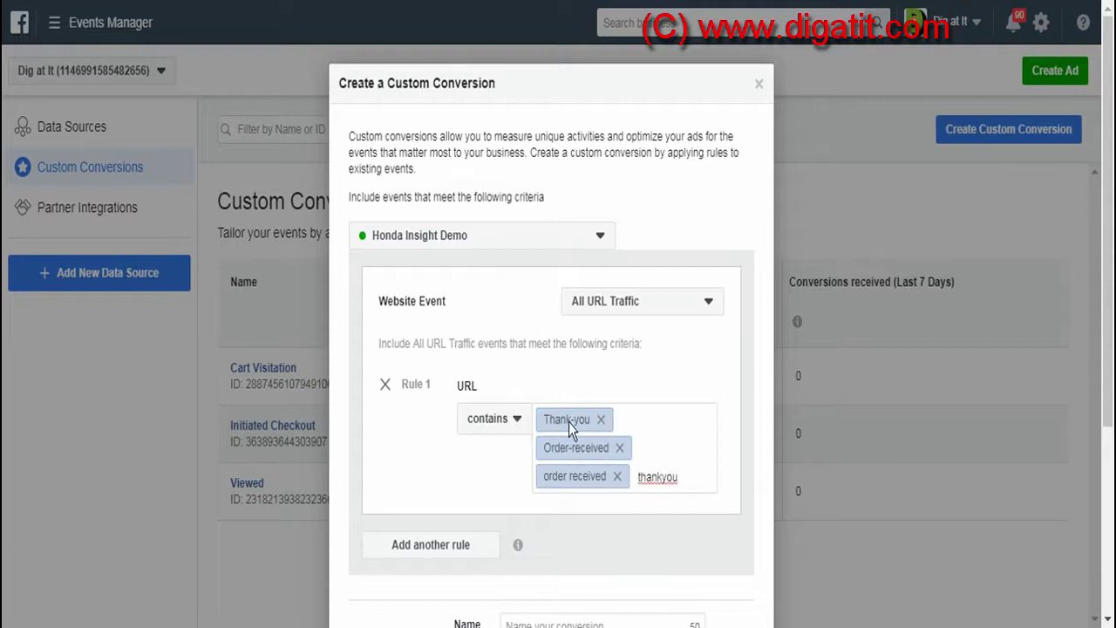
pyautogui.press('Return')
# Name the conversion Purchased Car, set its category to Purchase, and create it.
pyautogui.scroll(-3, 505, 518)
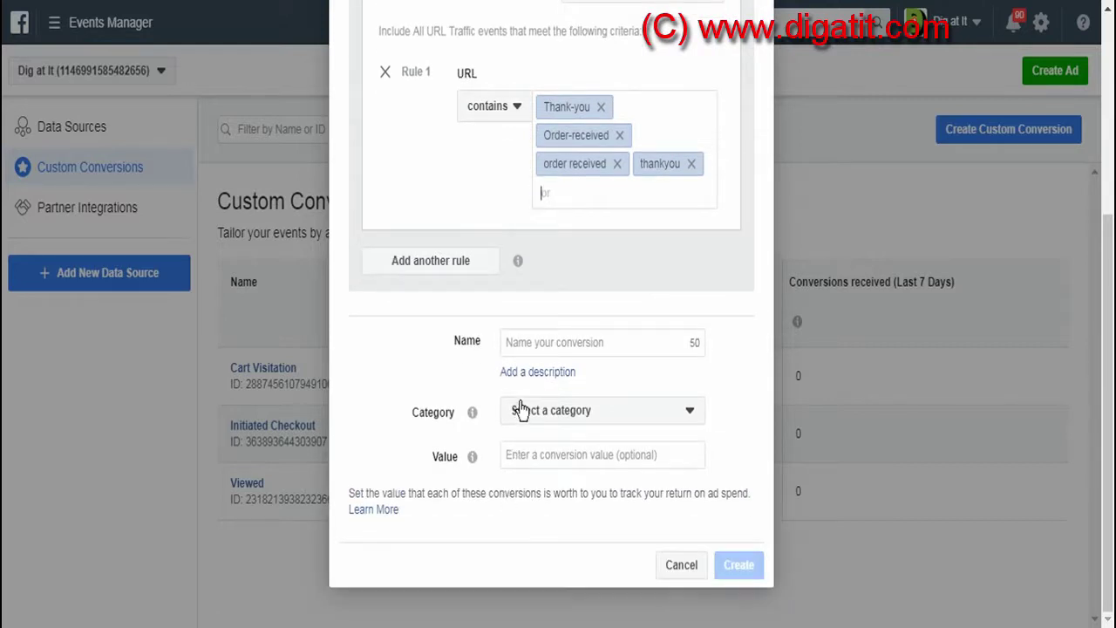
pyautogui.scroll(5, 615, 248)
pyautogui.scroll(-5, 610, 288)
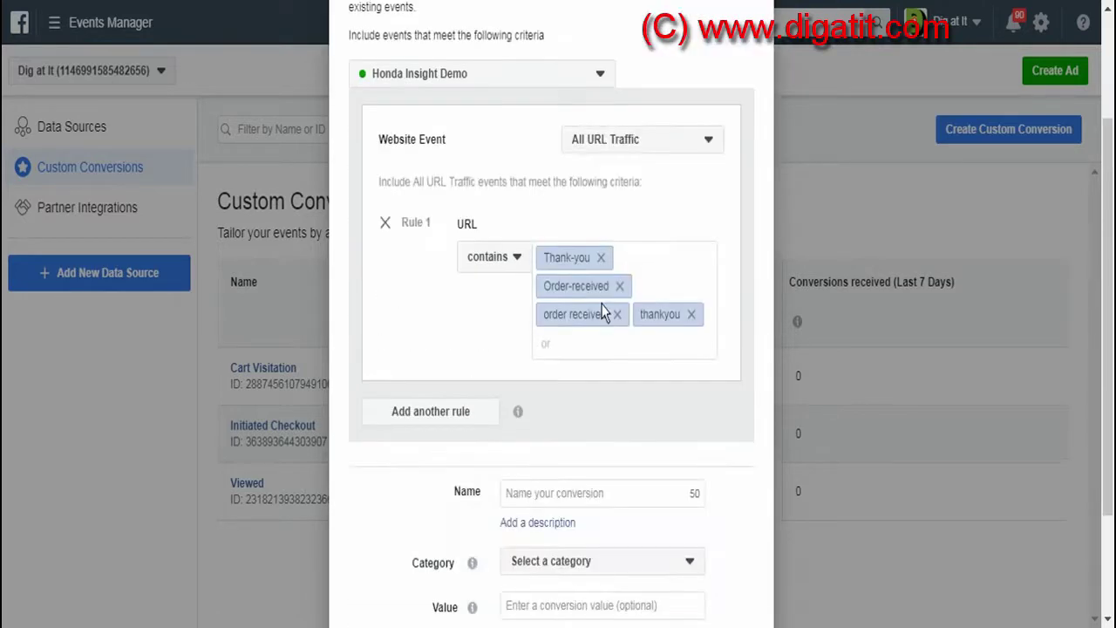
pyautogui.click(569, 342)
pyautogui.write('Purchased')
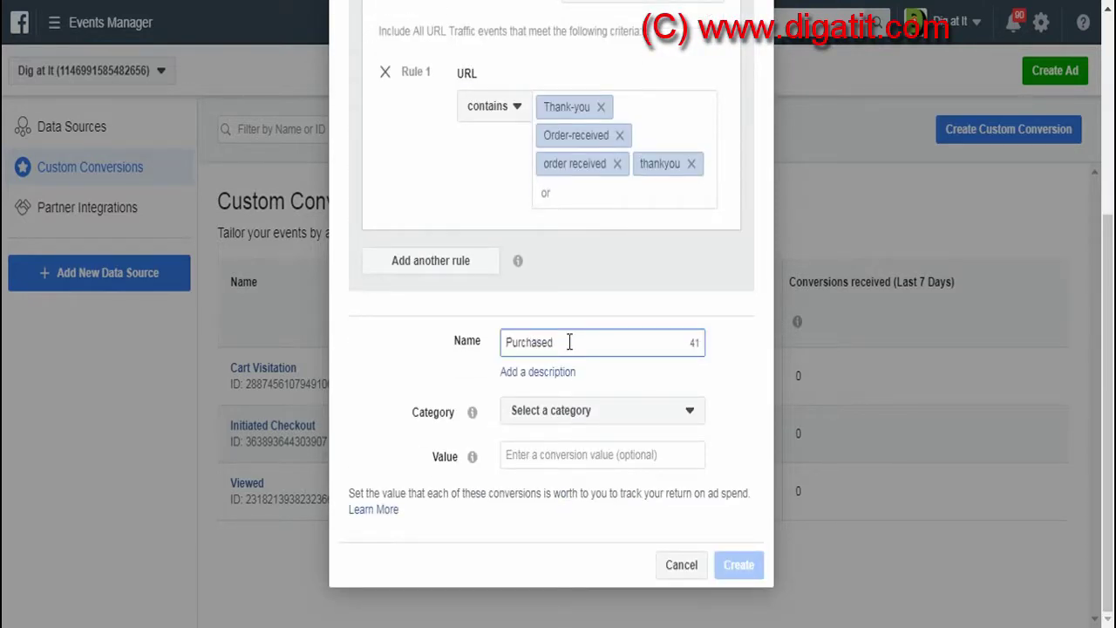
pyautogui.write(' Car')
pyautogui.click(552, 418)
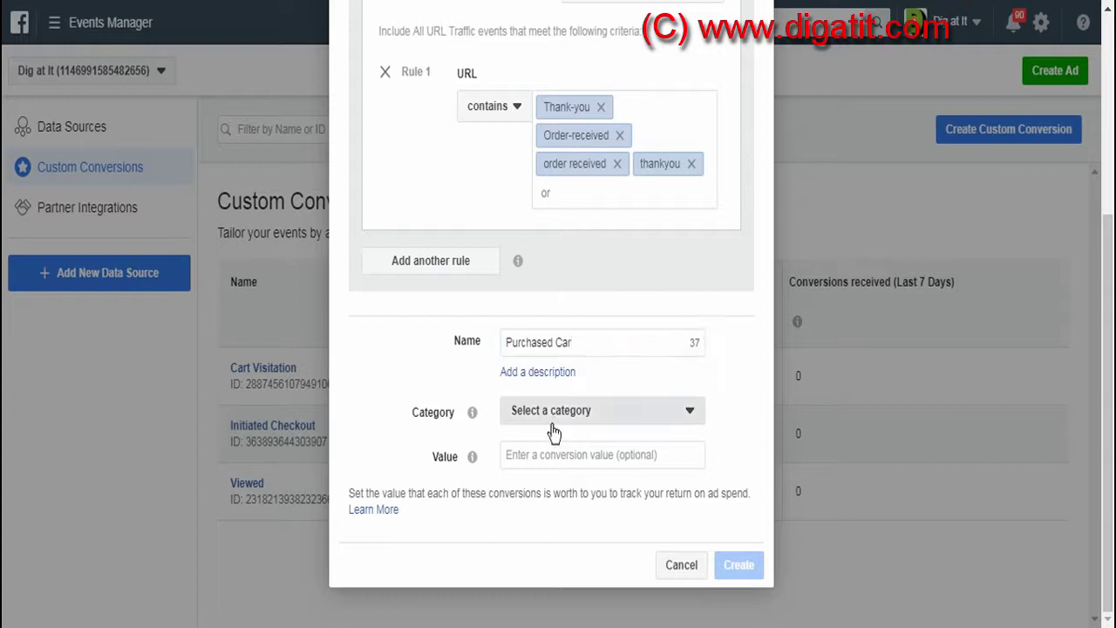
pyautogui.scroll(-3, 565, 335)
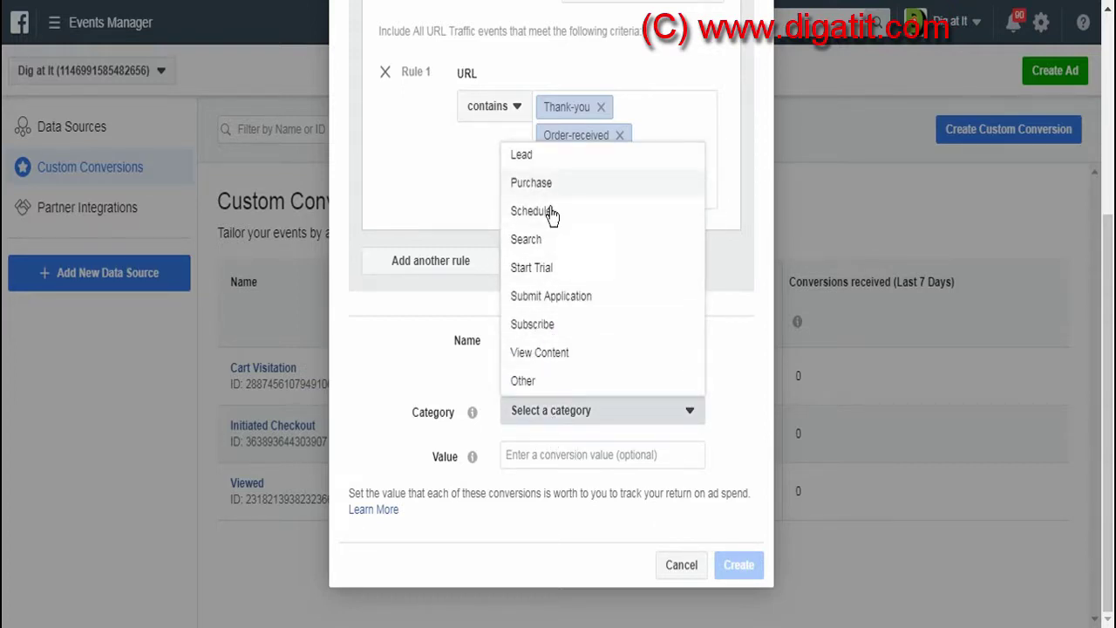
pyautogui.click(534, 185)
pyautogui.click(736, 565)
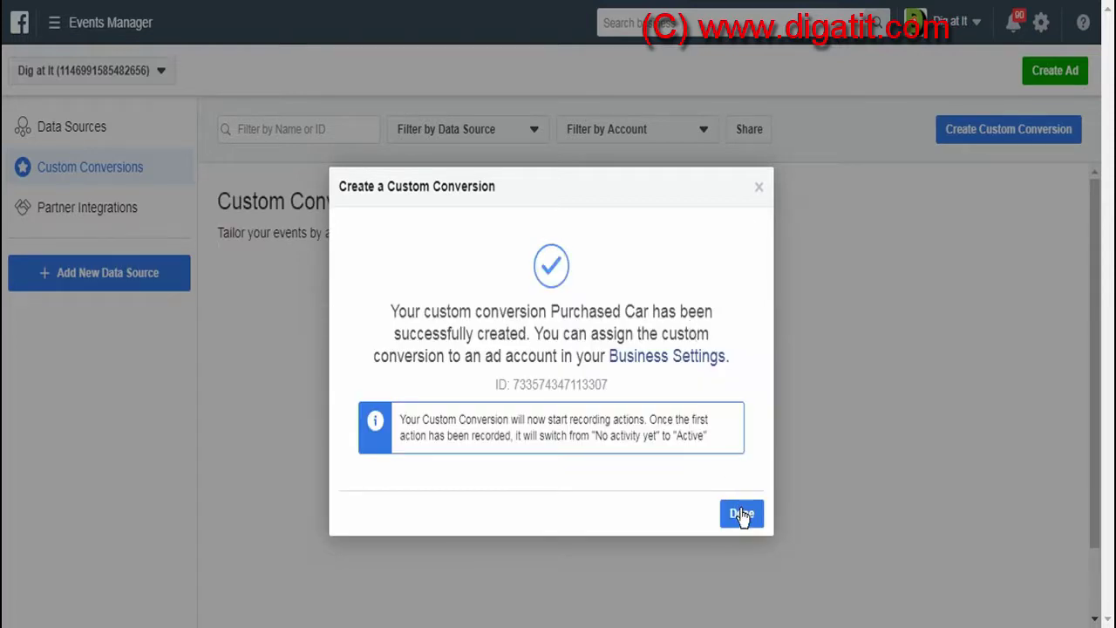
pyautogui.click(695, 356)
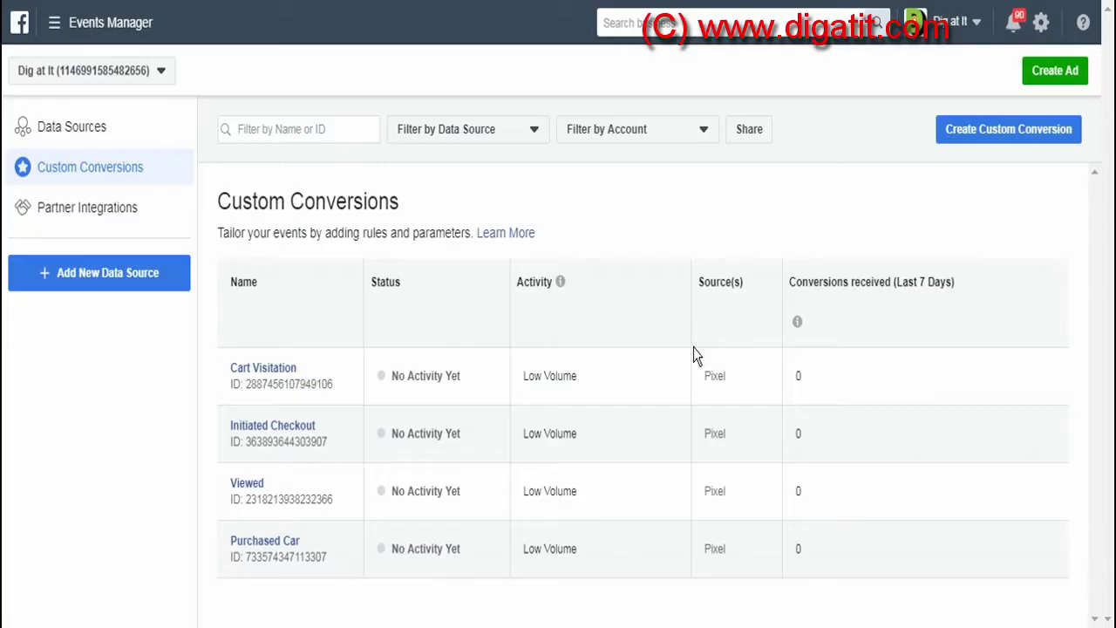
# Switch from Events Manager to the Audiences library.
pyautogui.click(415, 120)
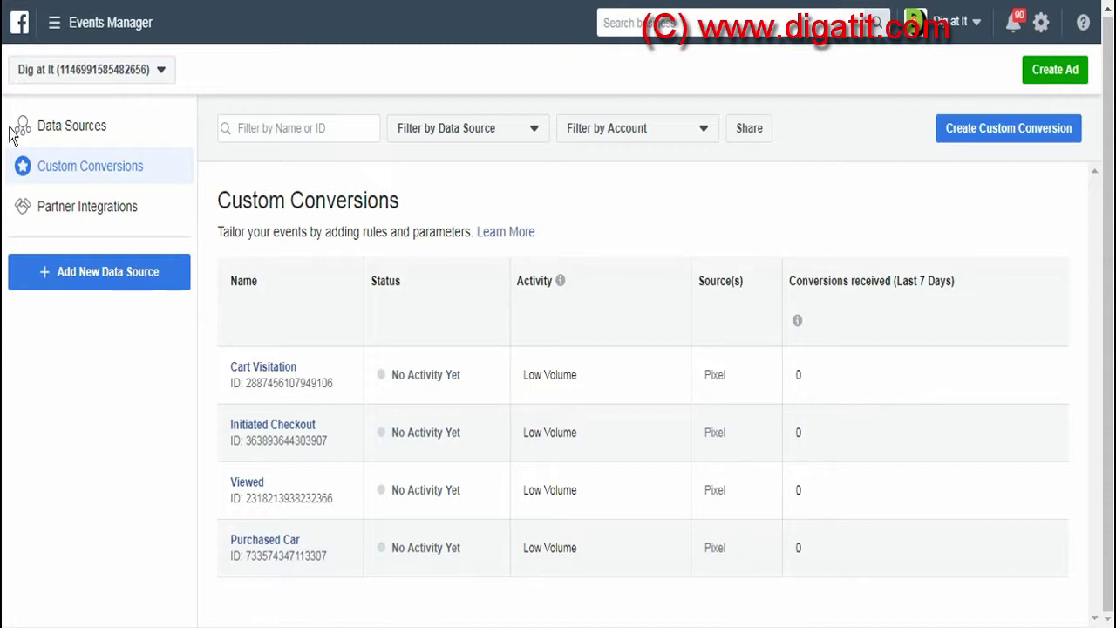
pyautogui.click(56, 28)
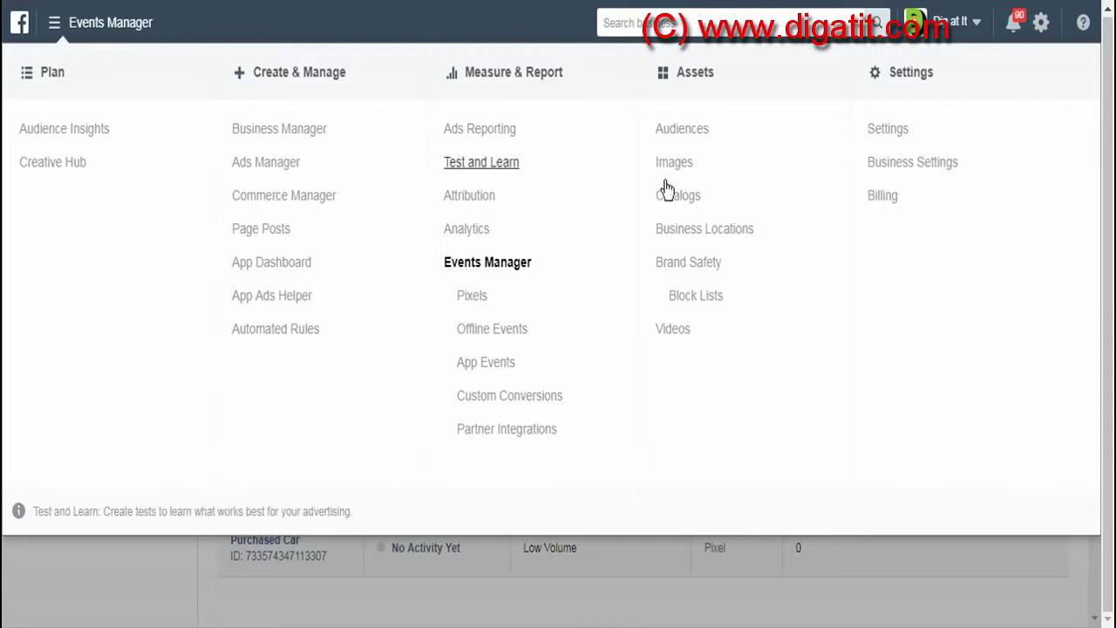
pyautogui.click(672, 135)
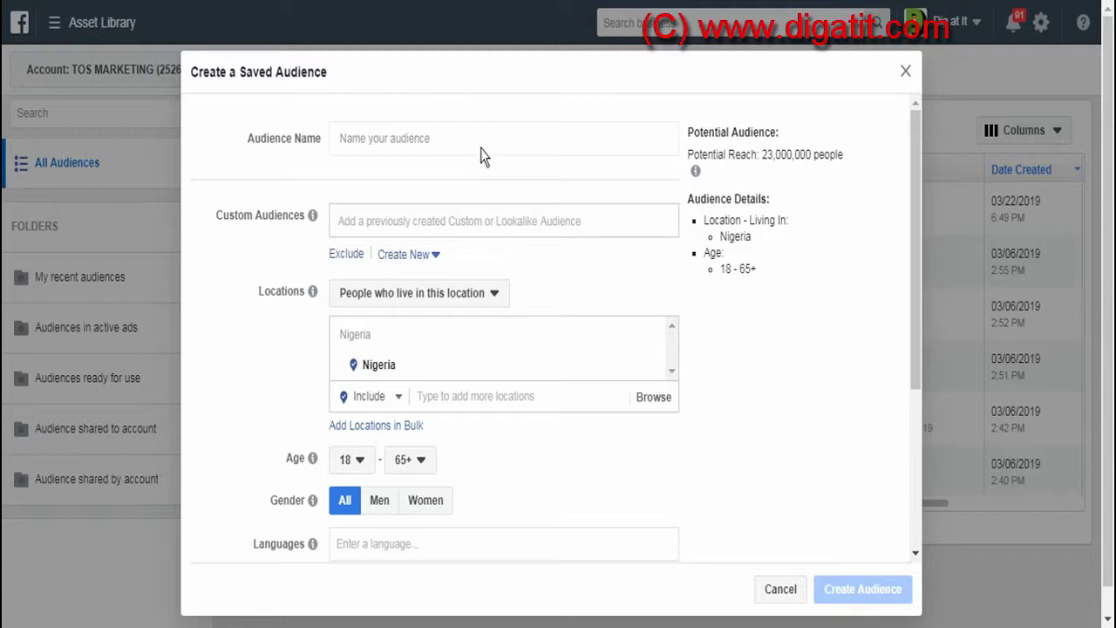
# Name the new saved audience Honda Insight - Video Views Broad.
pyautogui.click(424, 137)
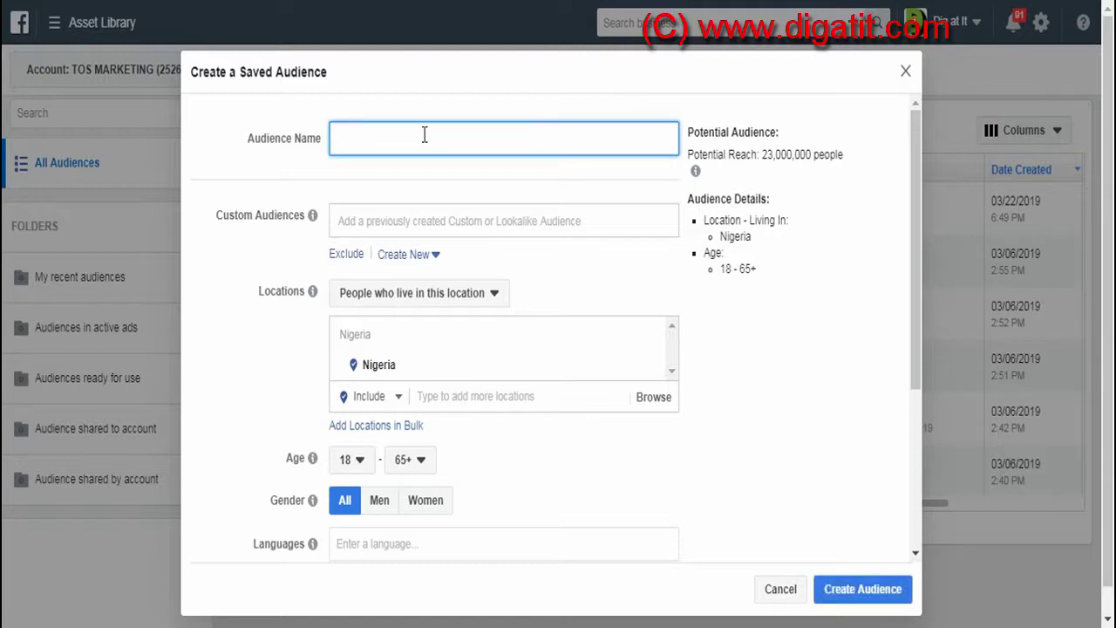
pyautogui.write('Honda In')
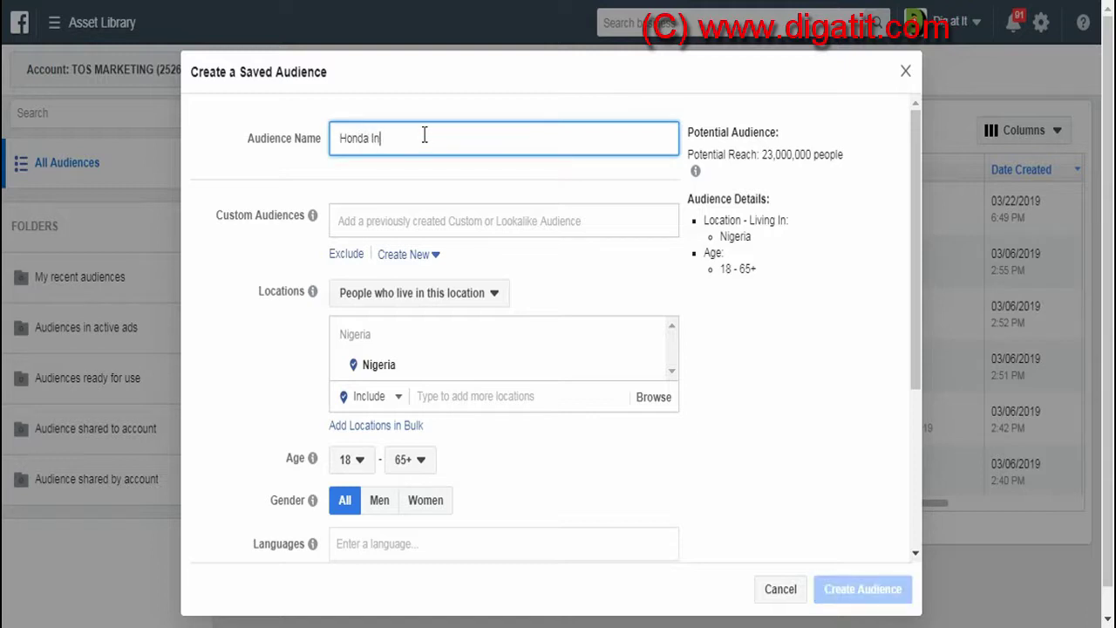
pyautogui.write('sight Video Views')
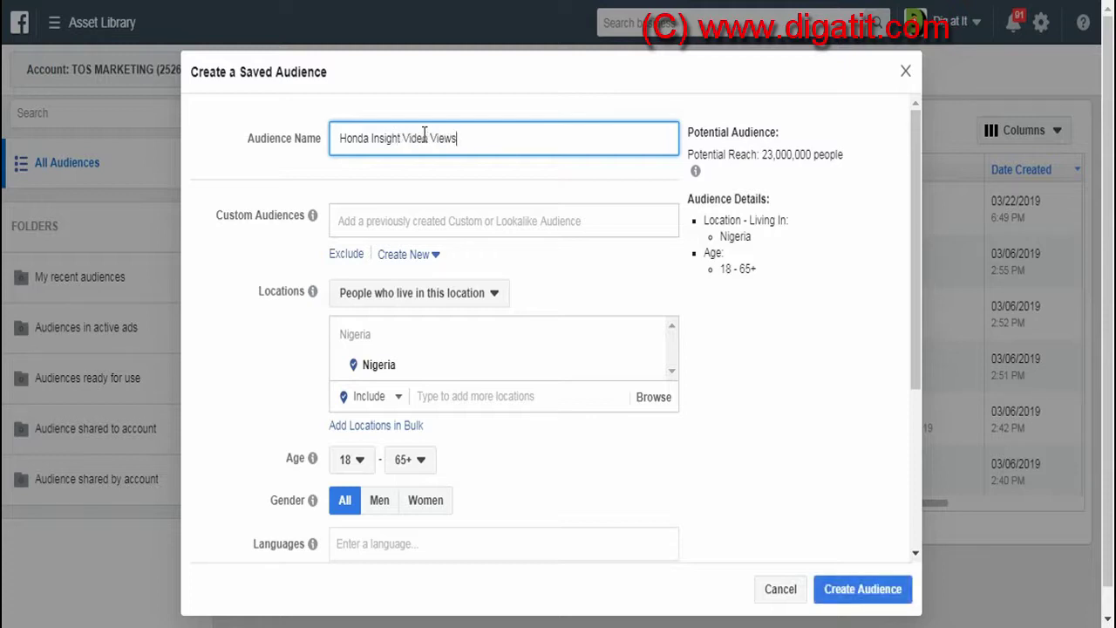
pyautogui.hotkey('ctrl', 'Left')
pyautogui.hotkey('ctrl', 'Left')
pyautogui.write('- ')
pyautogui.write(' Broad')
pyautogui.click(454, 347)
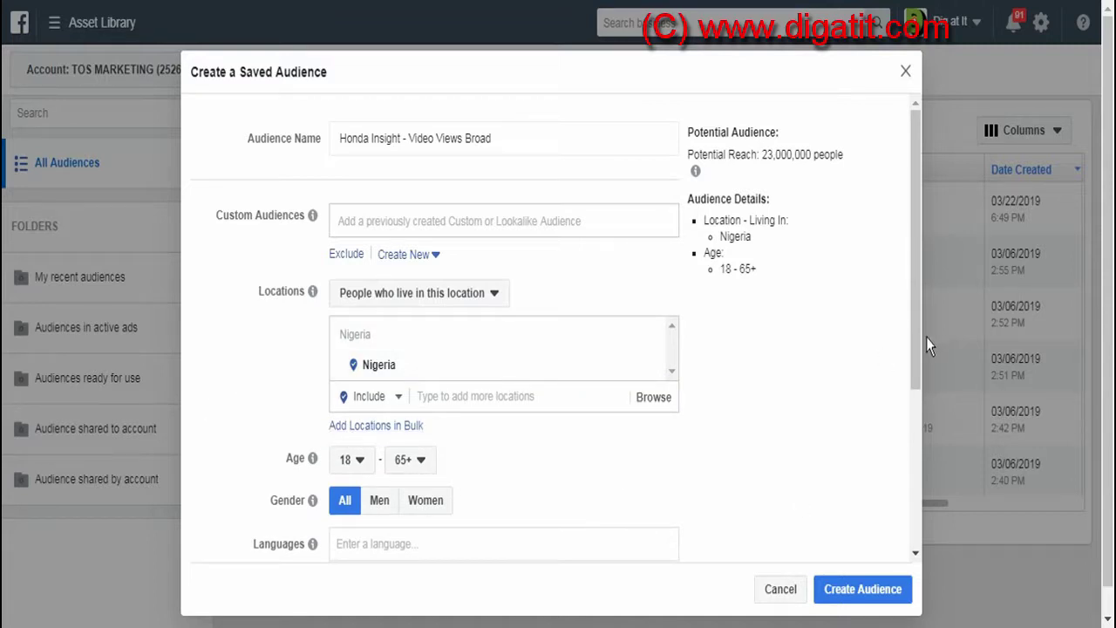
pyautogui.moveTo(922, 386); pyautogui.dragTo(901, 398)
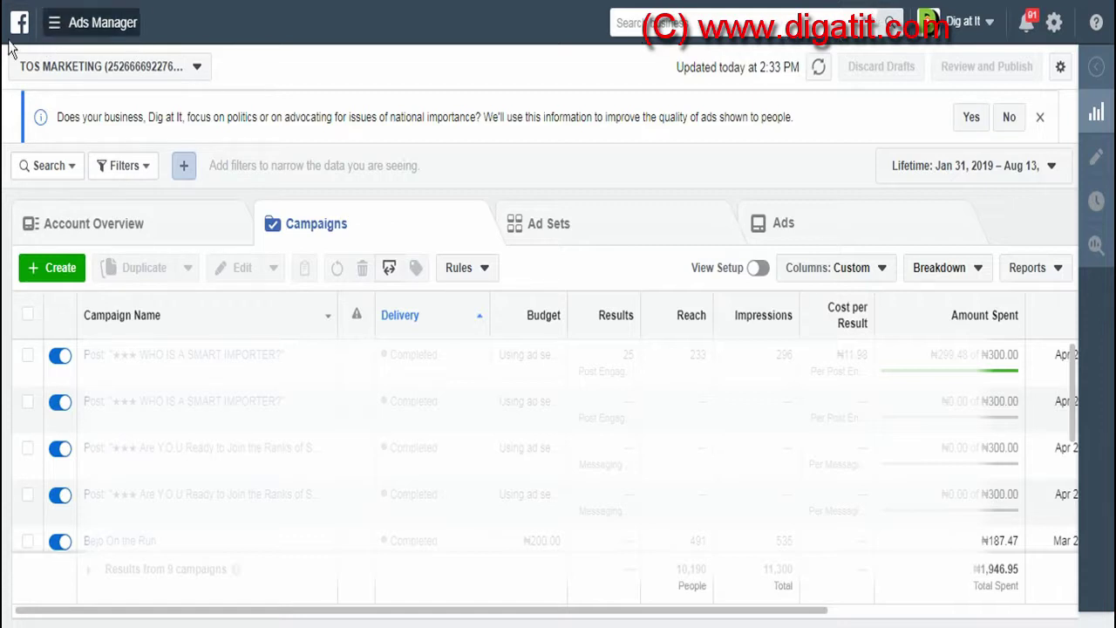
# Open Audience Insights from Ads Manager and set the audience location to the country Nigeria.
pyautogui.click(54, 26)
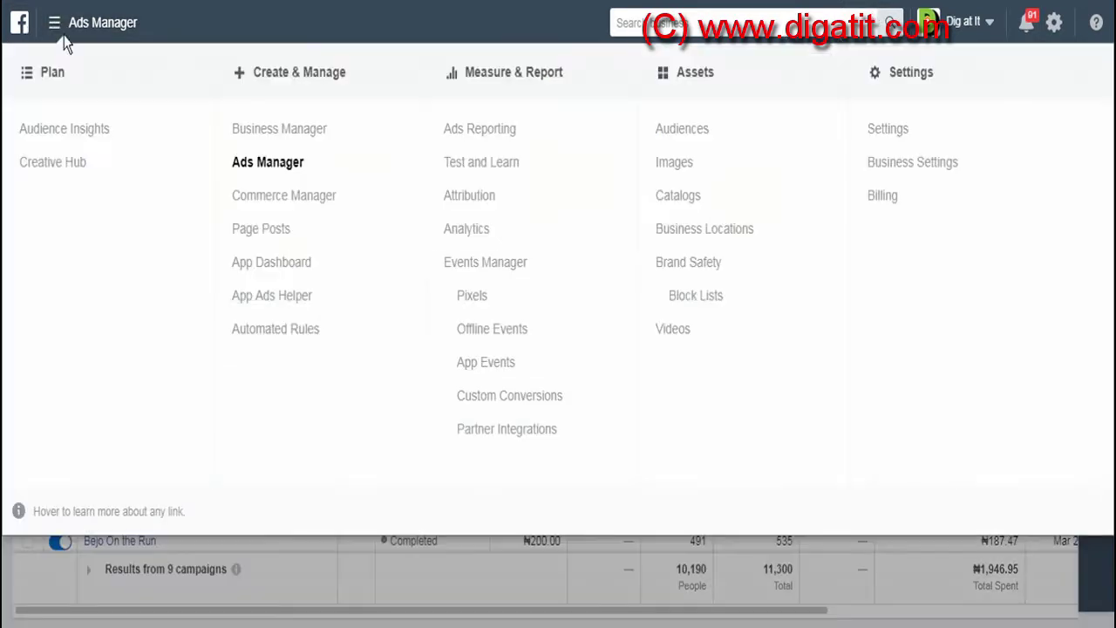
pyautogui.click(80, 131)
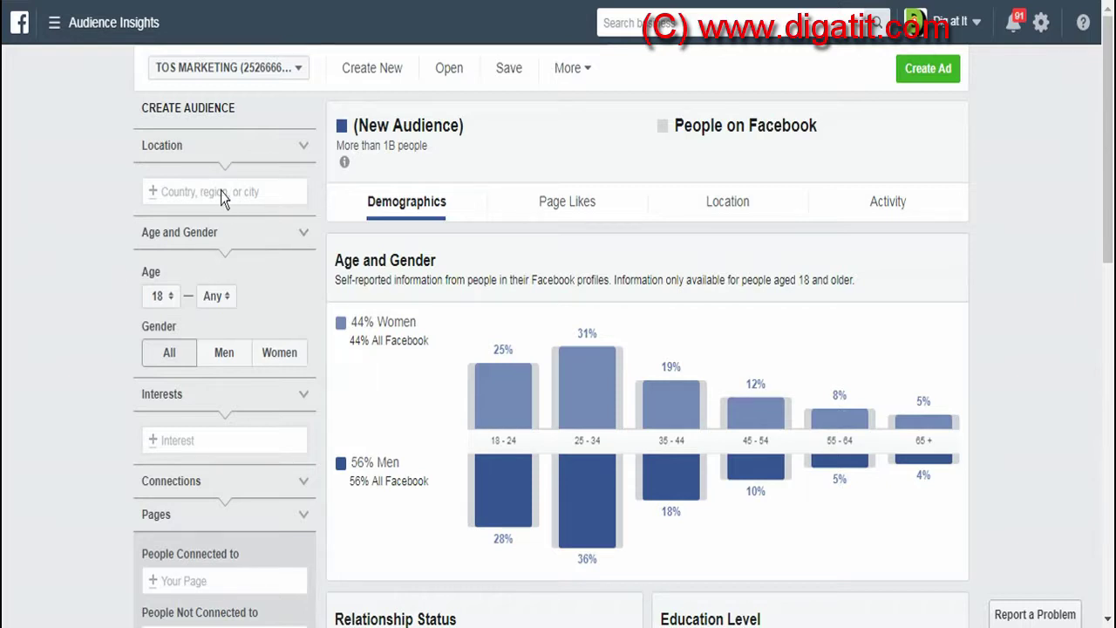
pyautogui.click(224, 191)
pyautogui.write('Nigeria')
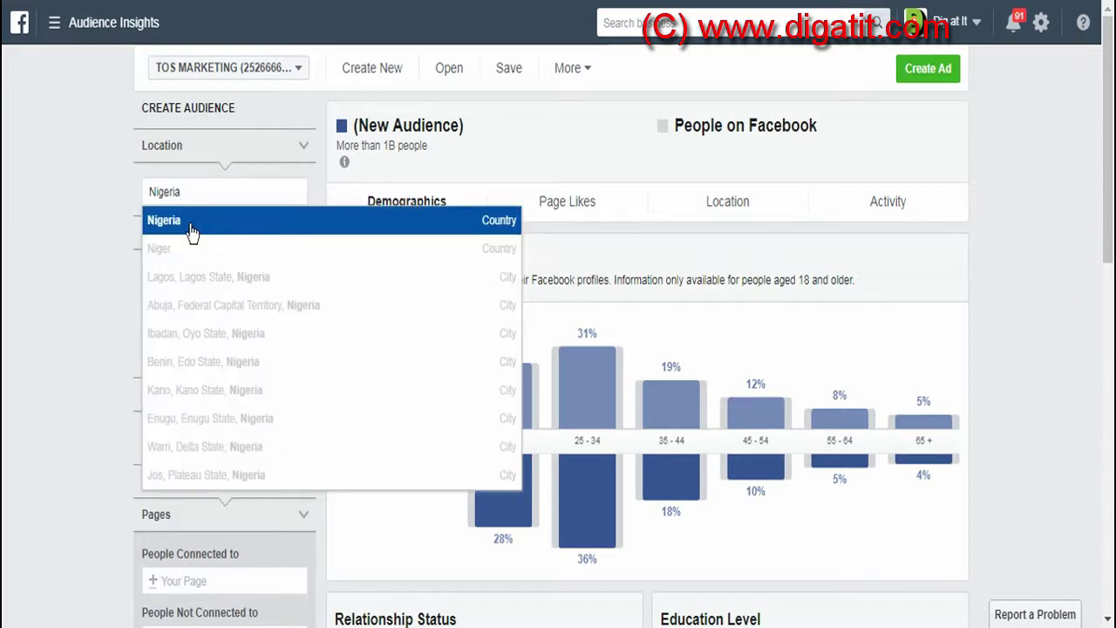
pyautogui.click(192, 230)
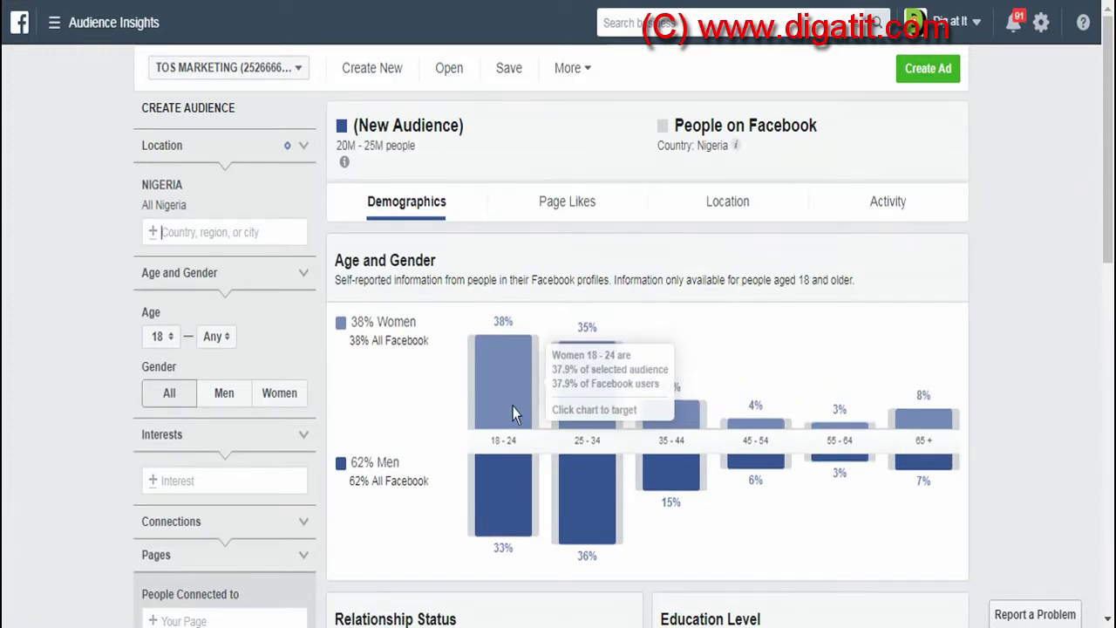
# Set the audience's minimum age to 23 and keep the maximum age at Any.
pyautogui.scroll(-3, 252, 446)
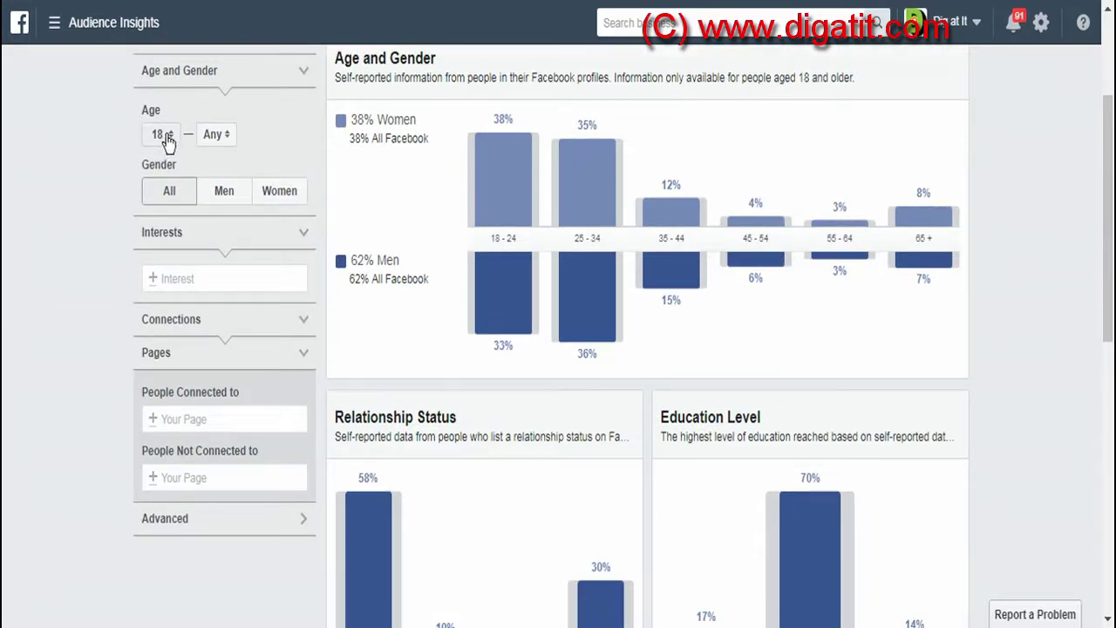
pyautogui.click(168, 139)
pyautogui.click(168, 140)
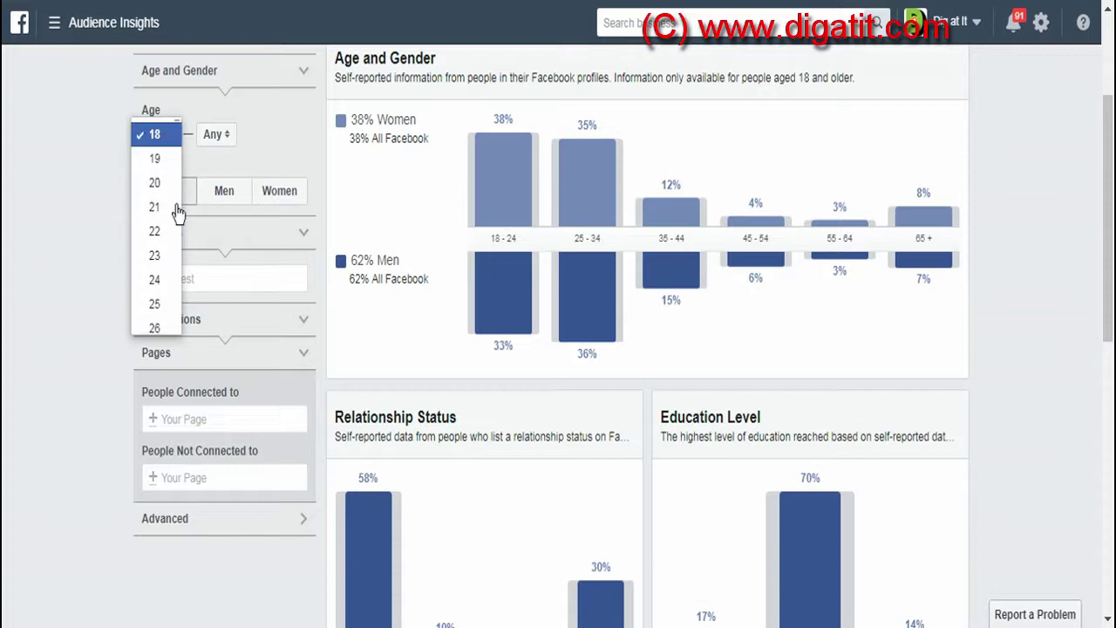
pyautogui.click(154, 258)
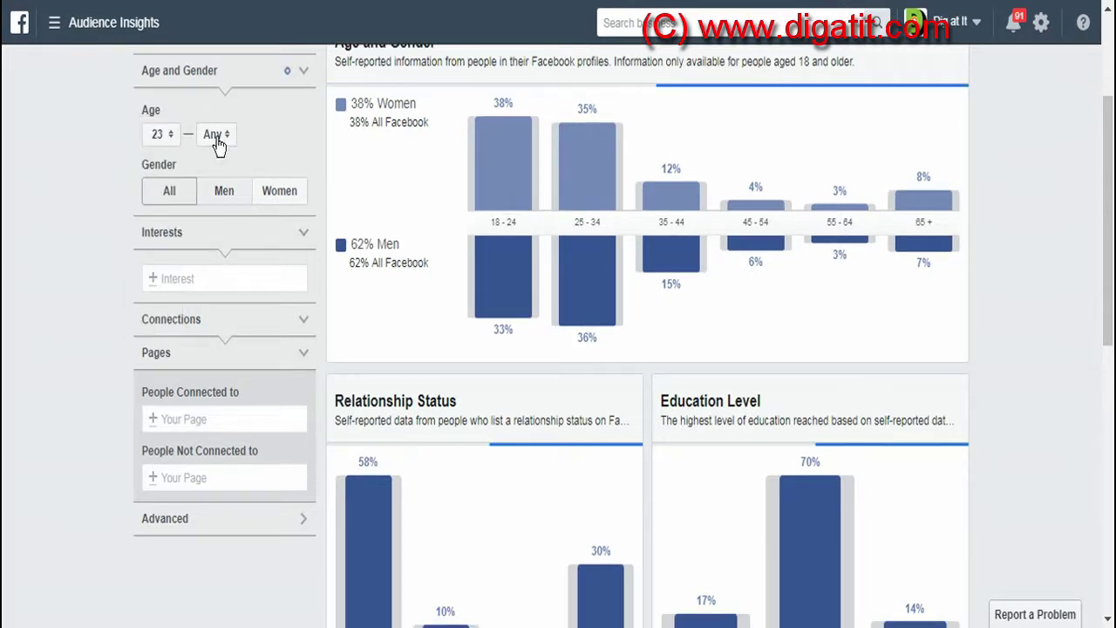
pyautogui.click(218, 143)
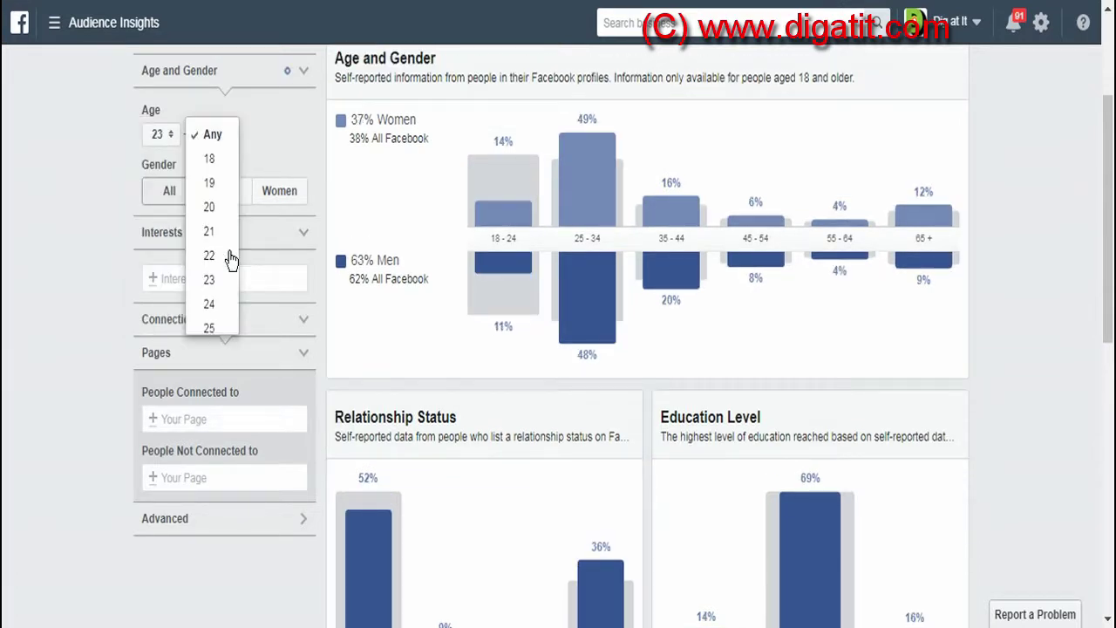
pyautogui.scroll(-6, 213, 288)
pyautogui.scroll(-6, 209, 331)
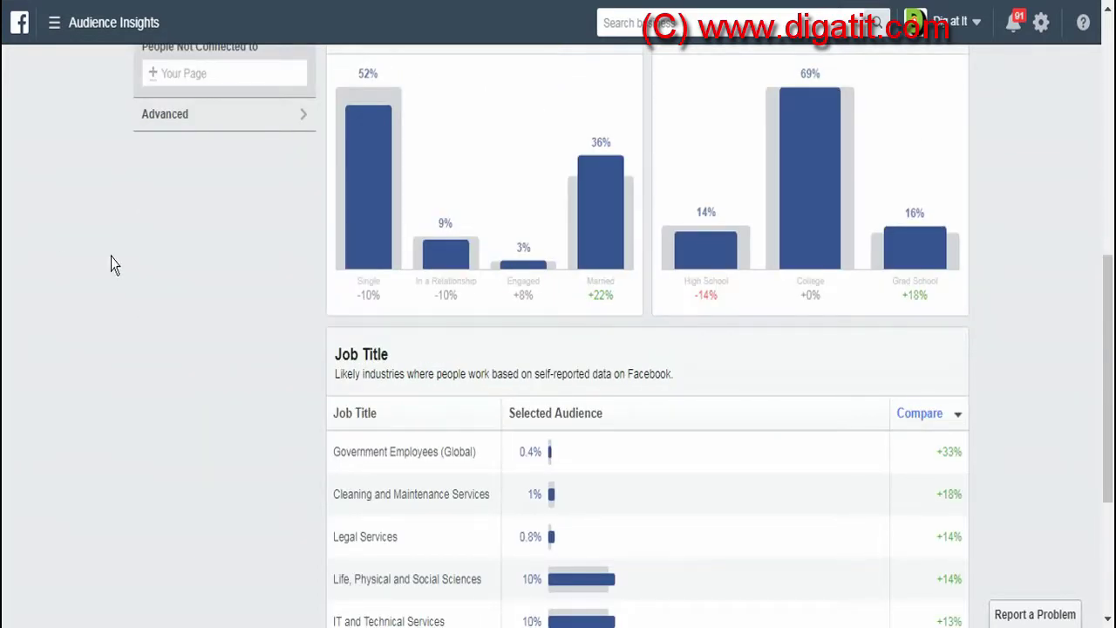
pyautogui.scroll(6, 111, 256)
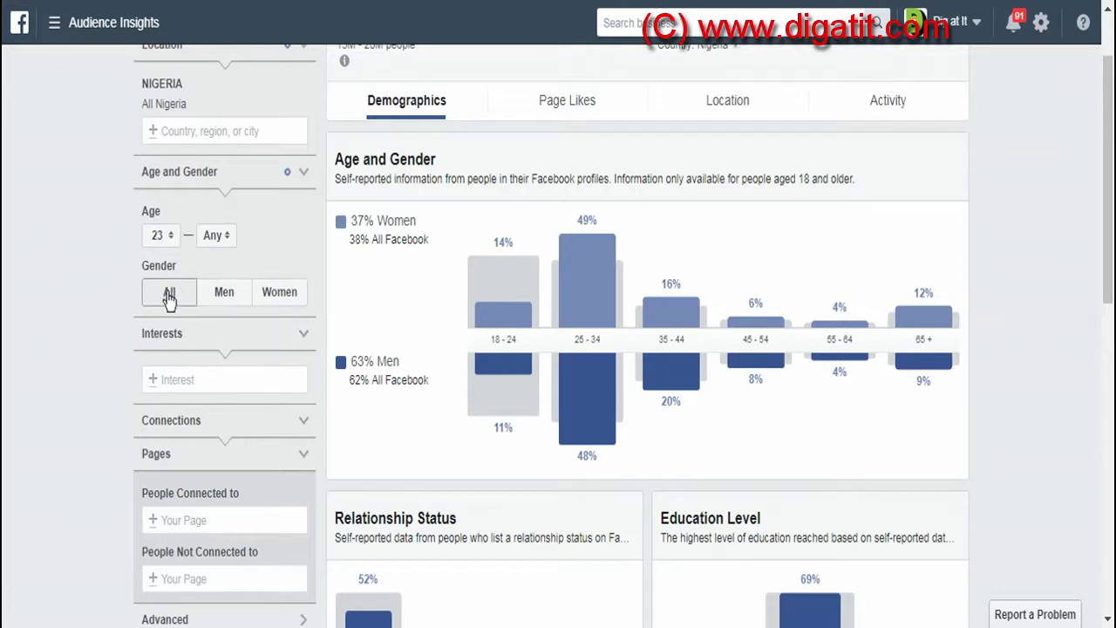
# Add Honda as an interest for the audience and review its relationship, education and job title charts.
pyautogui.click(175, 379)
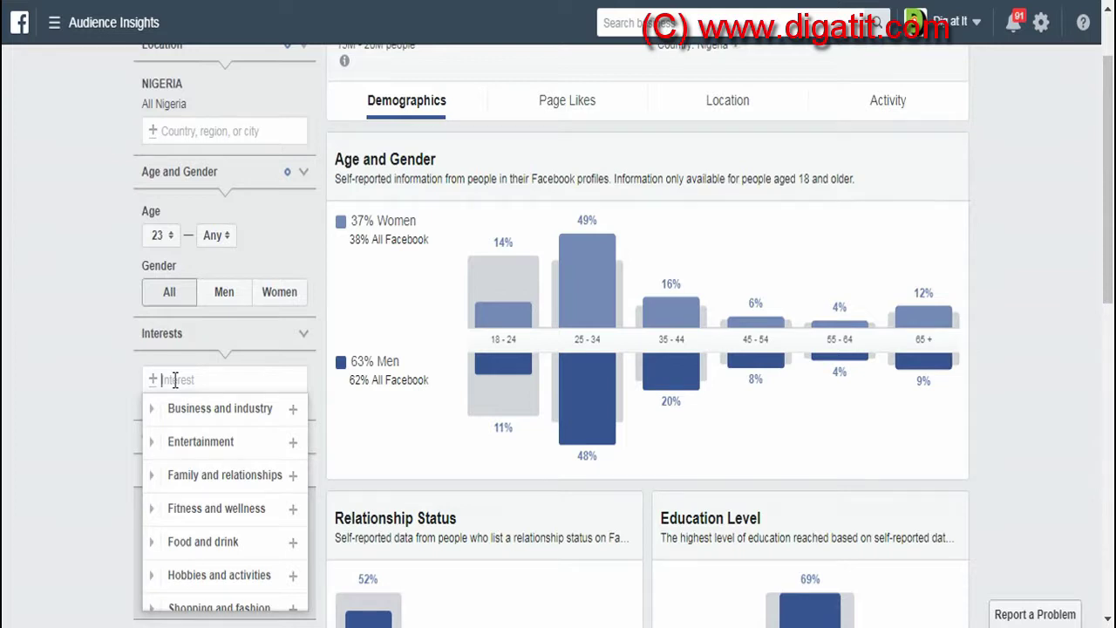
pyautogui.write('Hon')
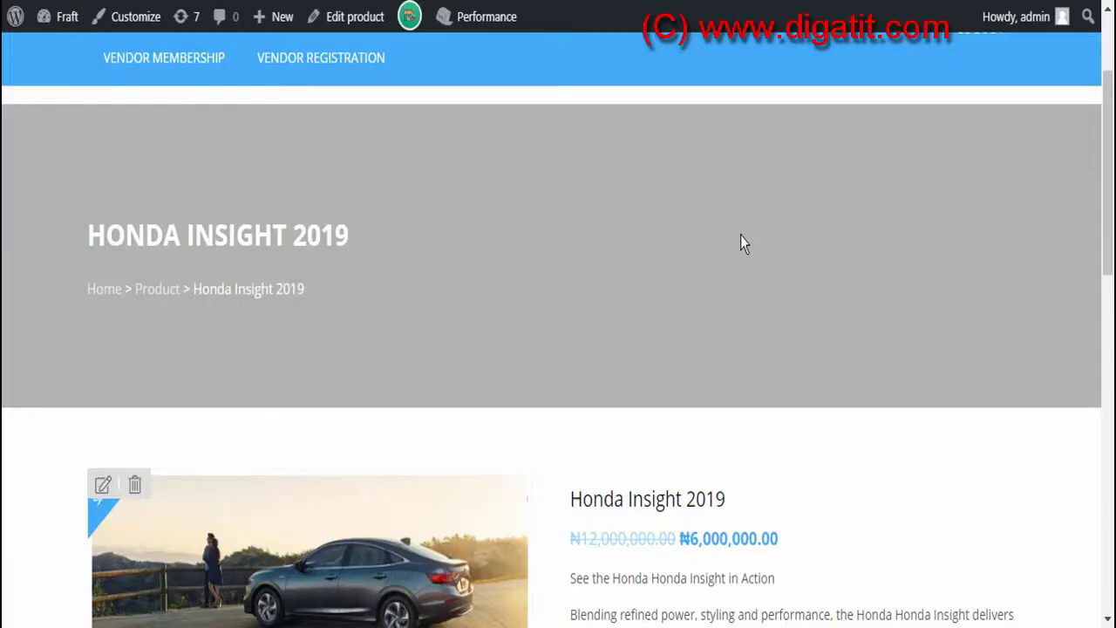
pyautogui.scroll(-3, 740, 235)
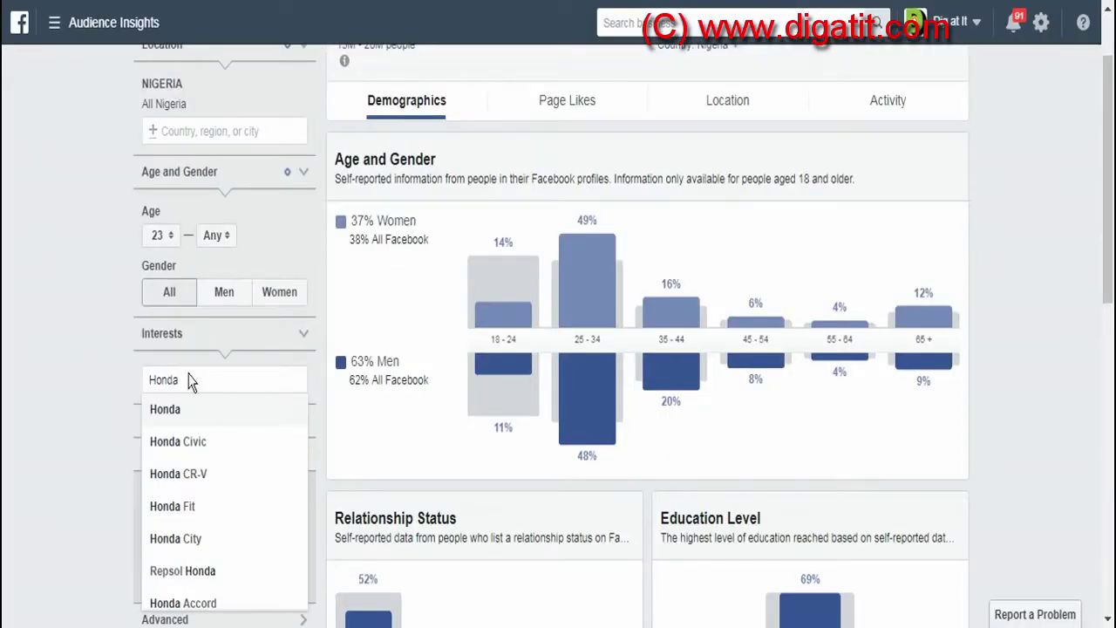
pyautogui.click(177, 408)
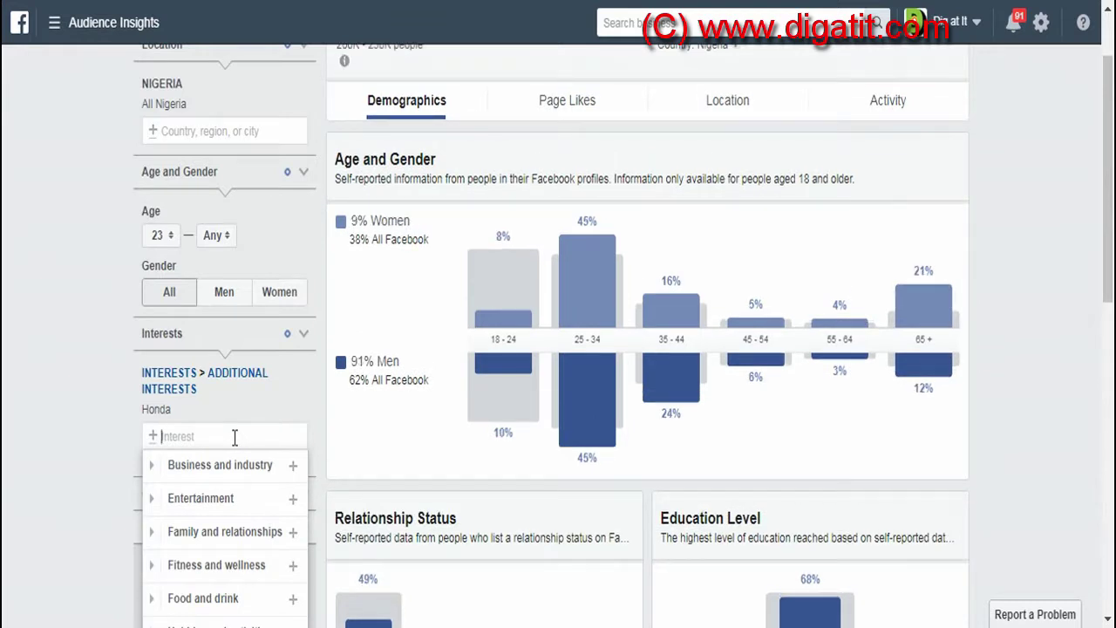
pyautogui.click(25, 421)
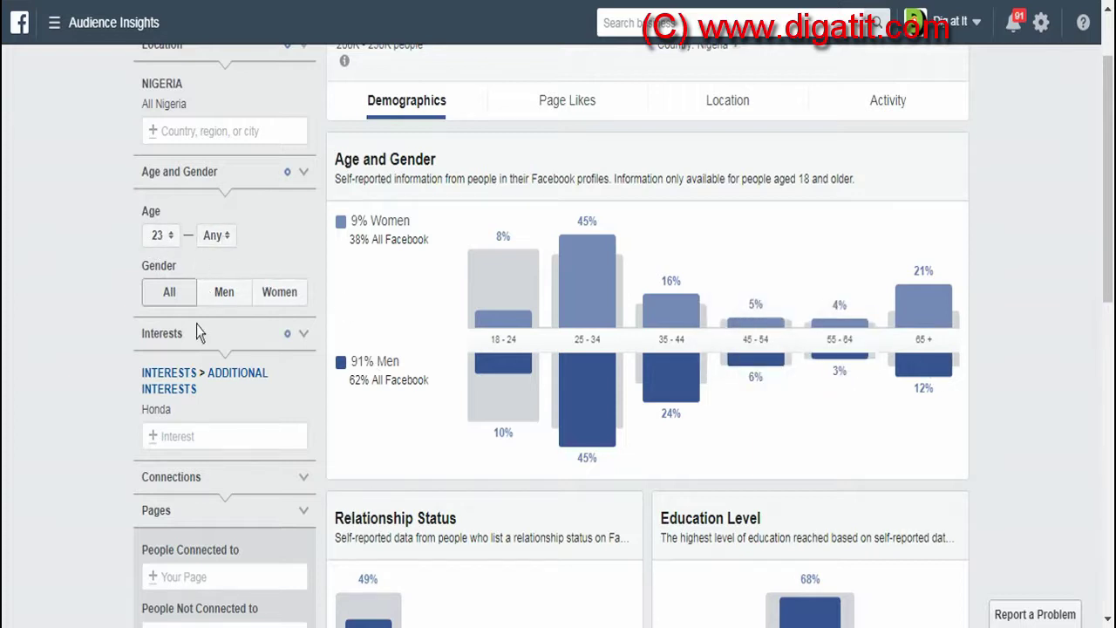
pyautogui.scroll(-5, 761, 508)
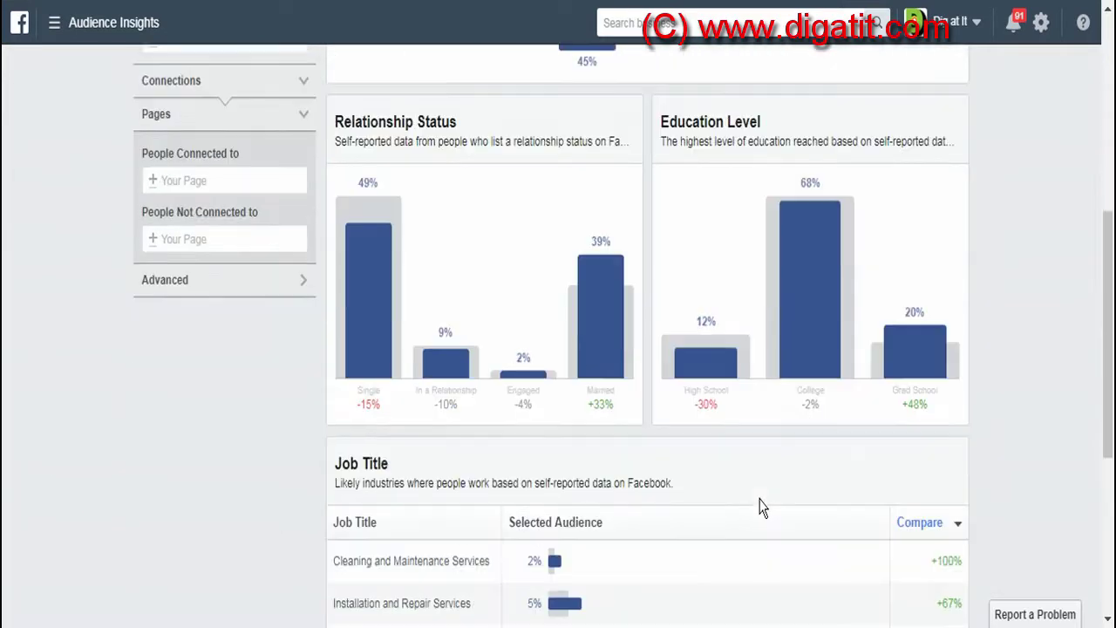
pyautogui.scroll(3, 759, 507)
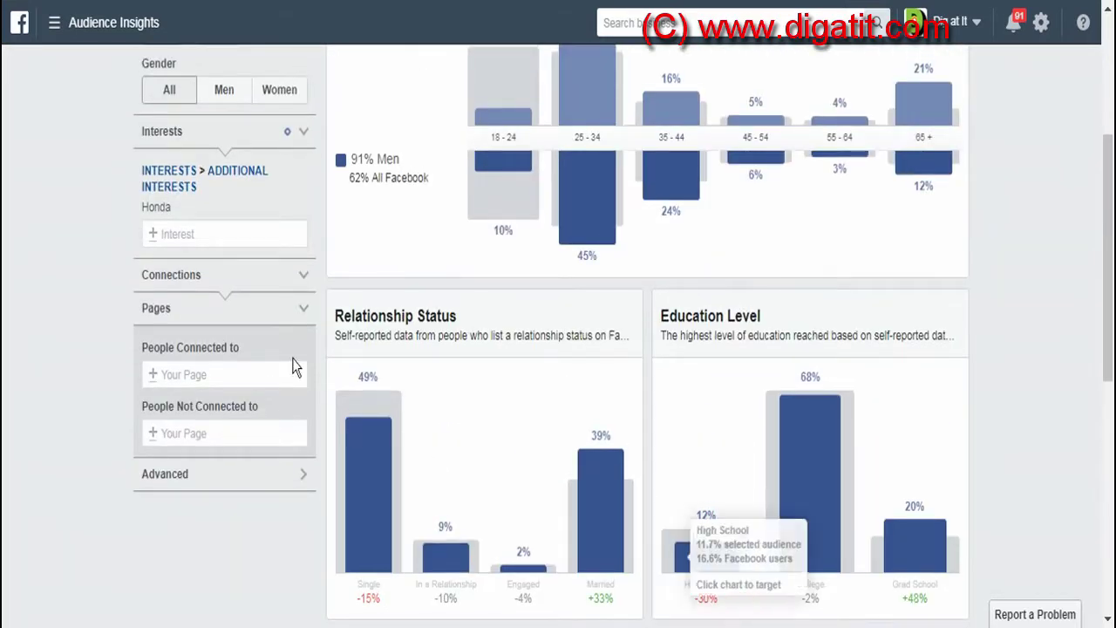
# Try to find Honda Insight as an additional interest for the audience.
pyautogui.scroll(3, 322, 366)
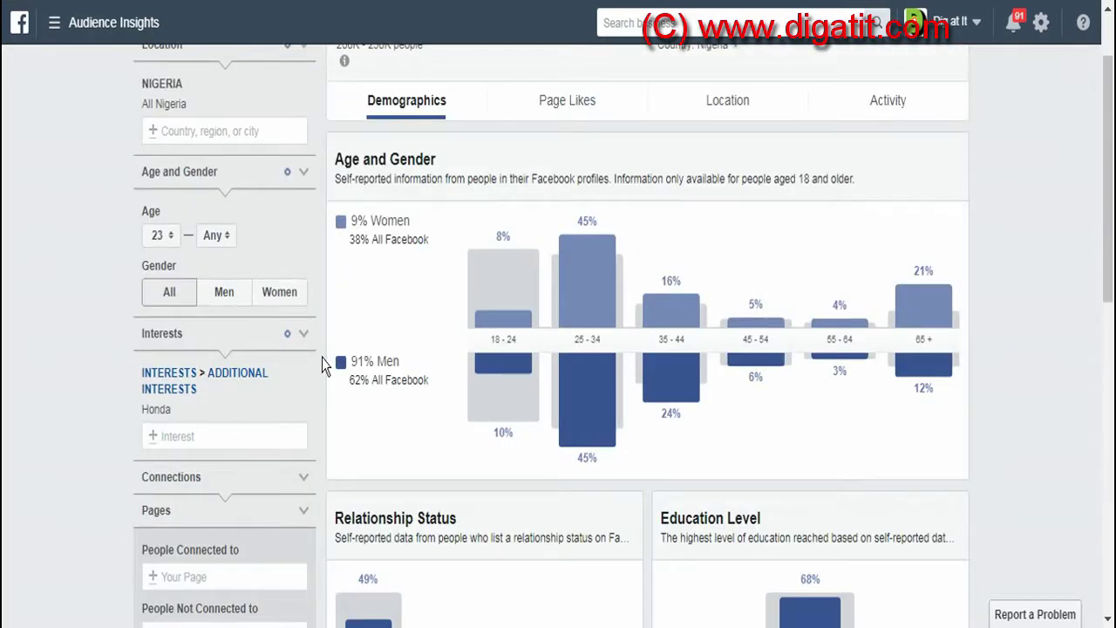
pyautogui.scroll(2, 323, 366)
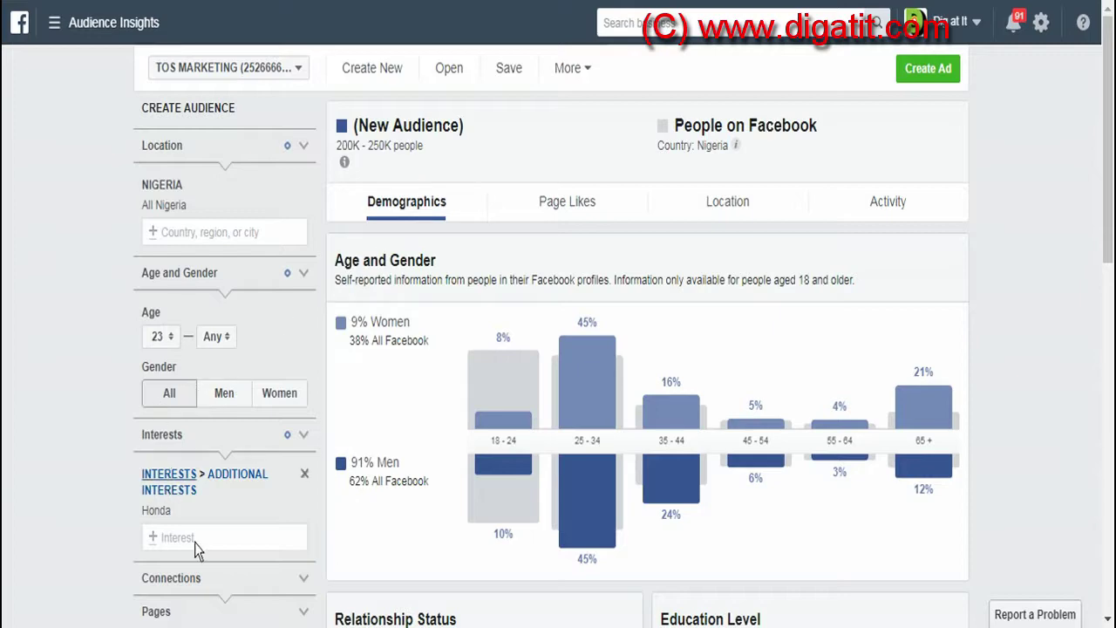
pyautogui.scroll(-3, 197, 552)
pyautogui.click(176, 332)
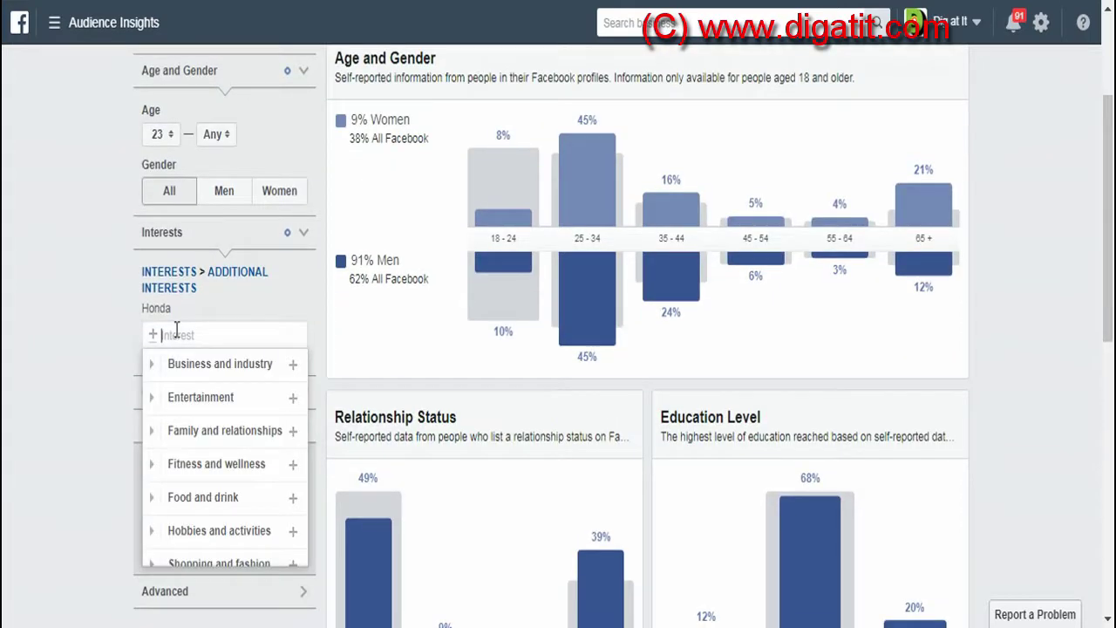
pyautogui.write('Honda')
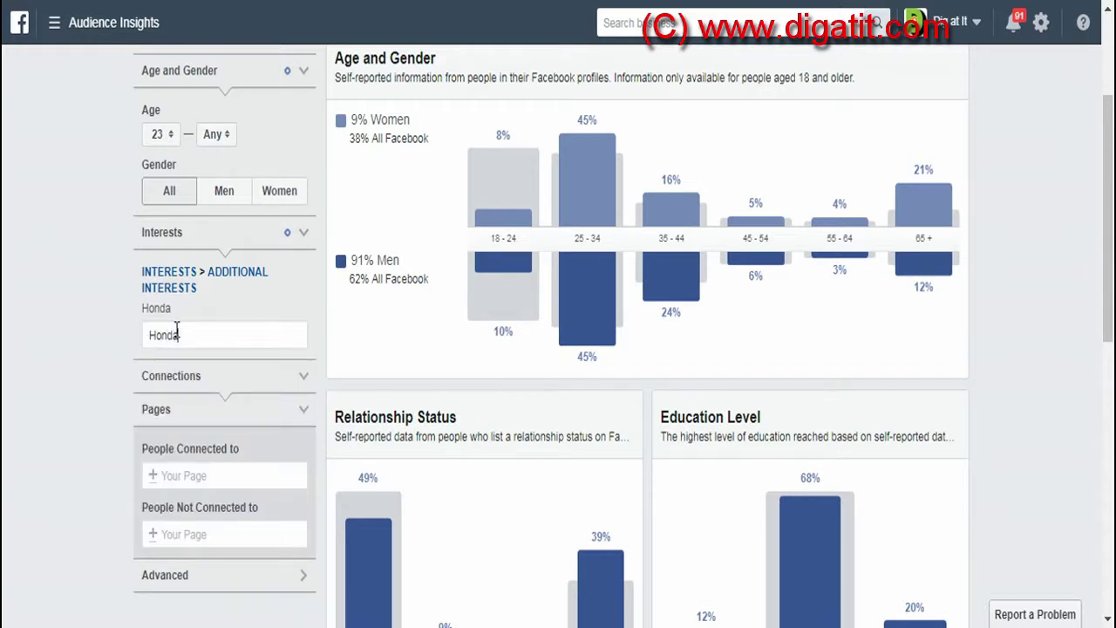
pyautogui.write(' insight')
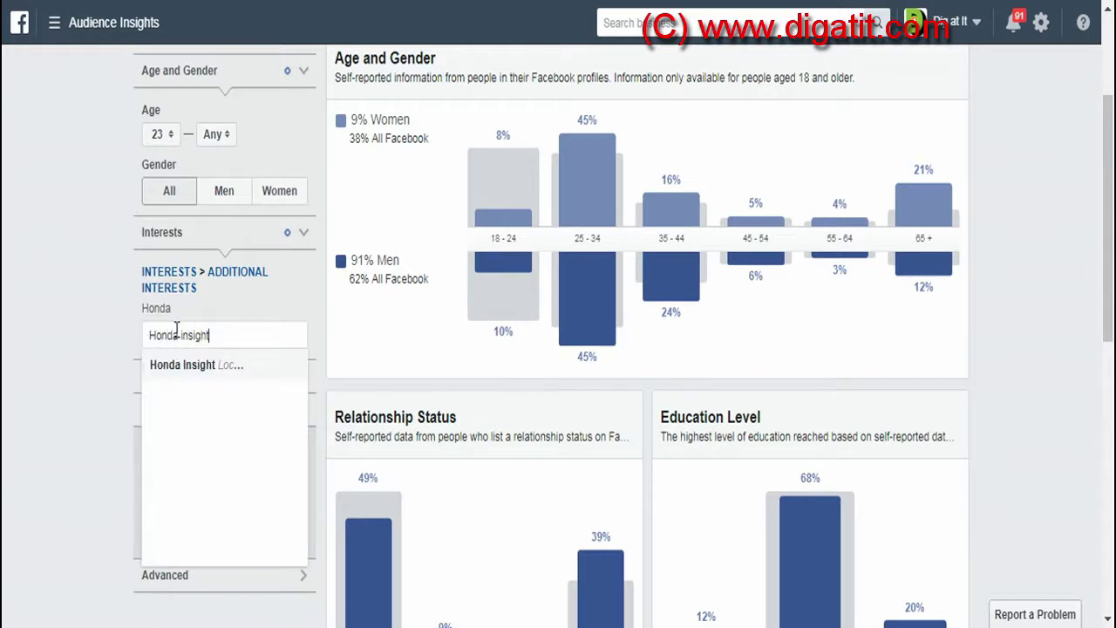
pyautogui.moveTo(210, 335); pyautogui.dragTo(150, 338)
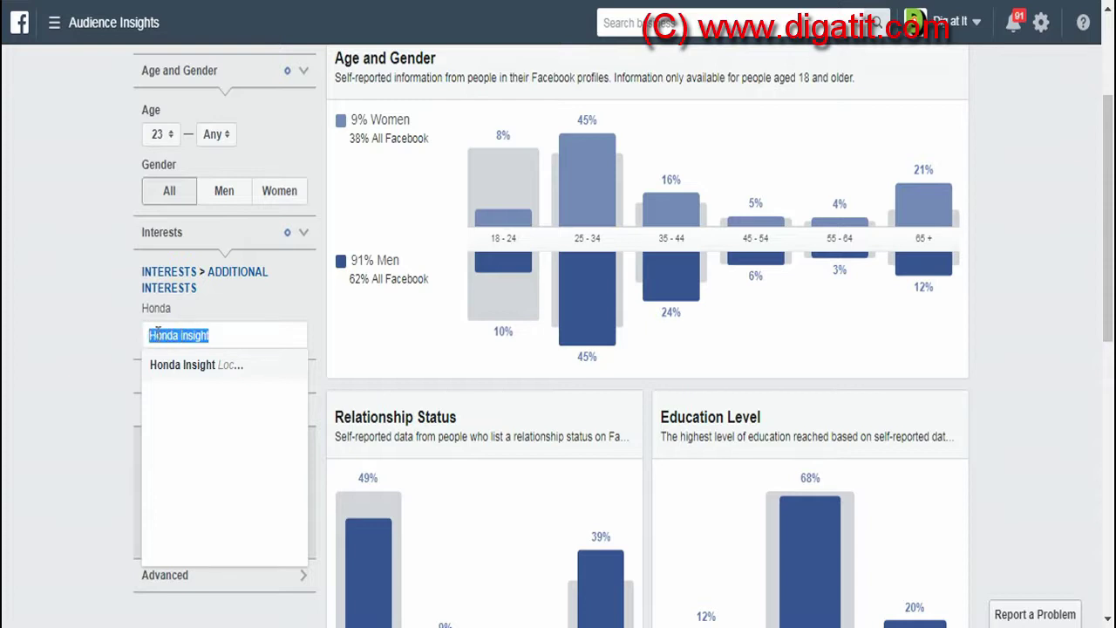
# Add Hybrid electric vehicle as an interest for the audience and check the updated audience size.
pyautogui.write('H')
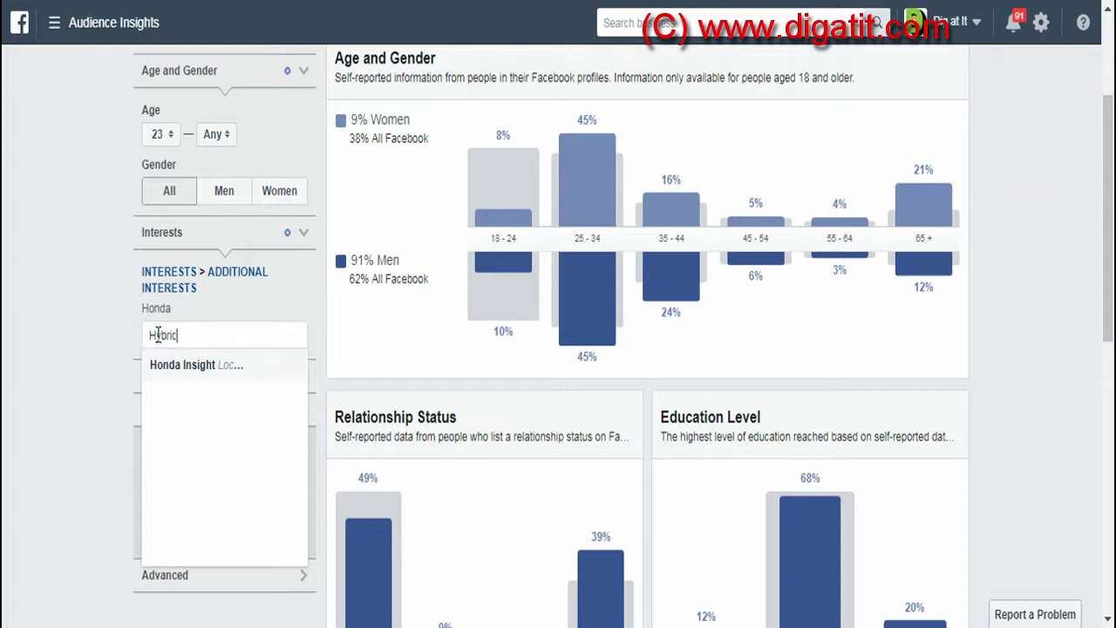
pyautogui.write('ybrid')
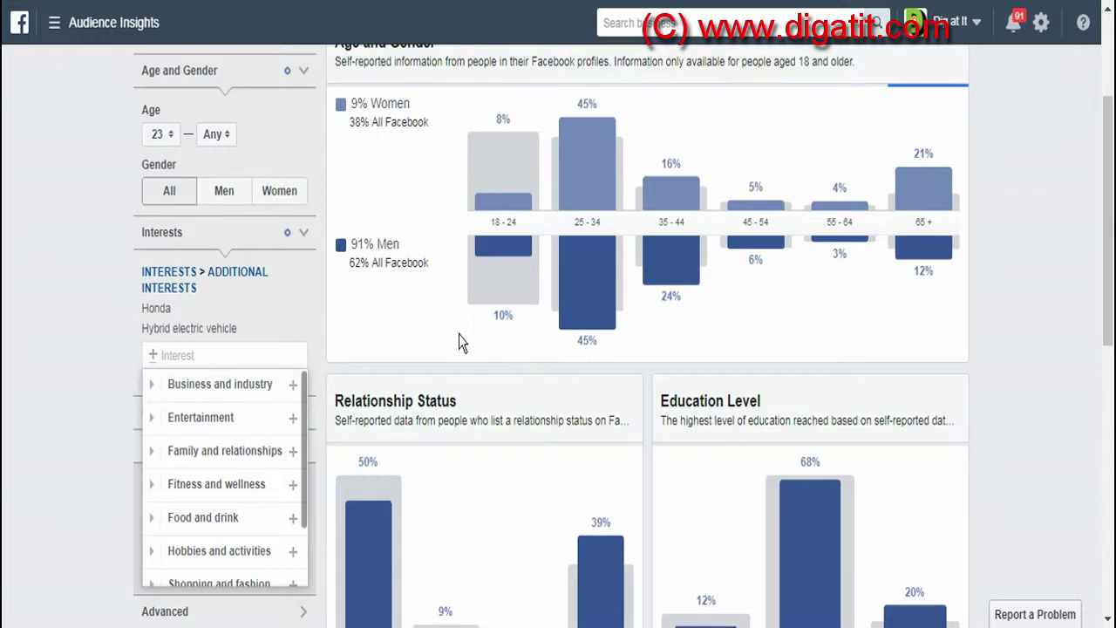
pyautogui.scroll(1, 462, 342)
pyautogui.scroll(1, 462, 343)
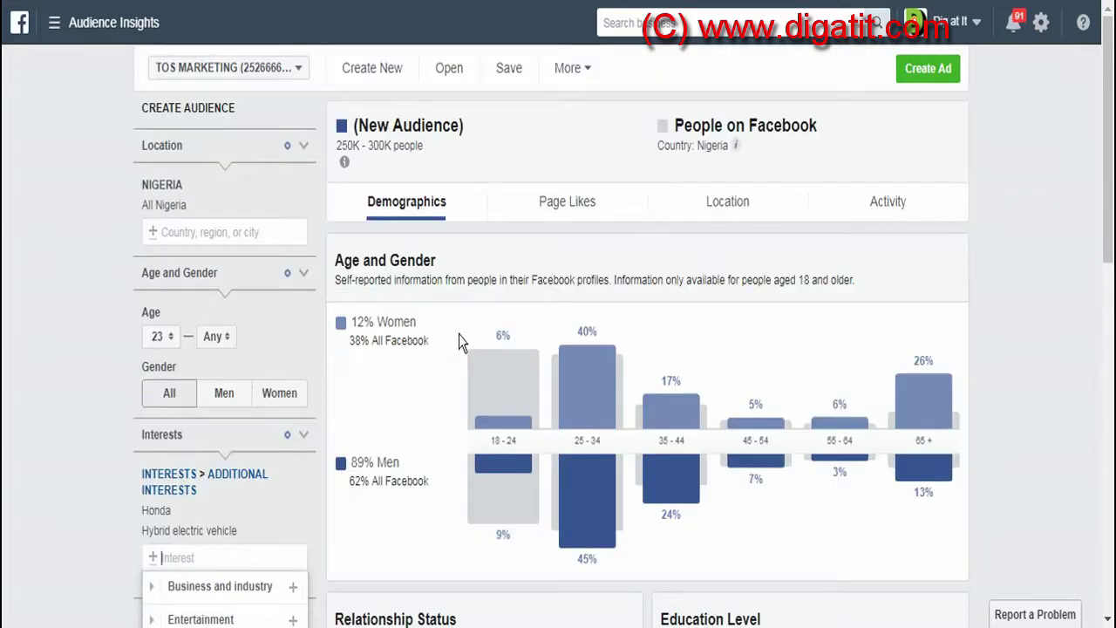
# Add Automobiles as an interest for the audience and review its age, gender, relationship and education charts.
pyautogui.scroll(-2, 462, 342)
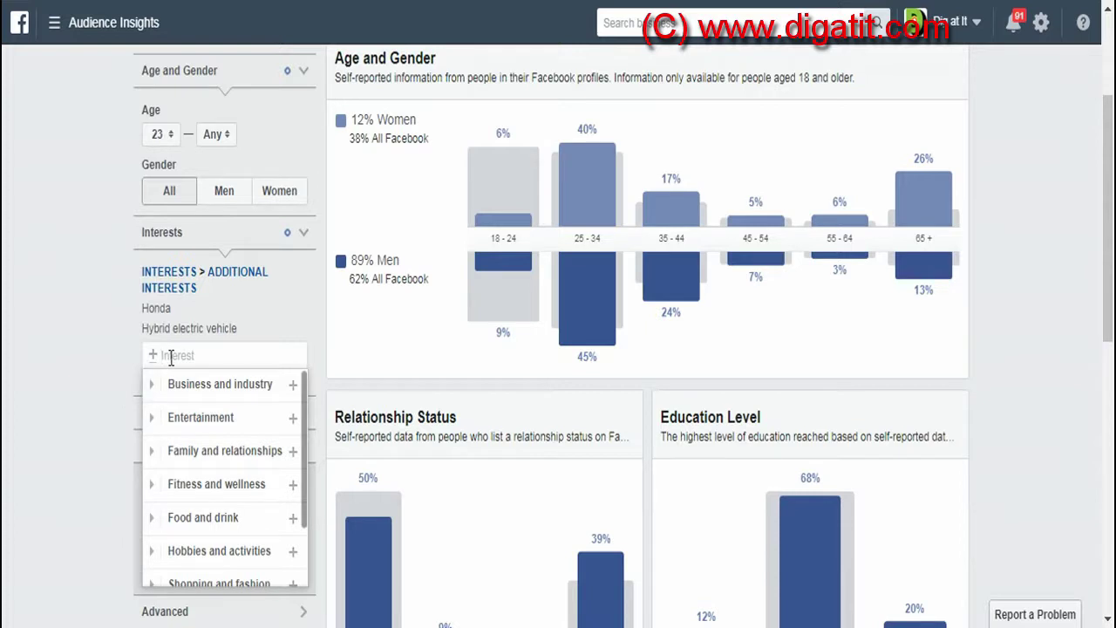
pyautogui.write('Automobilke')
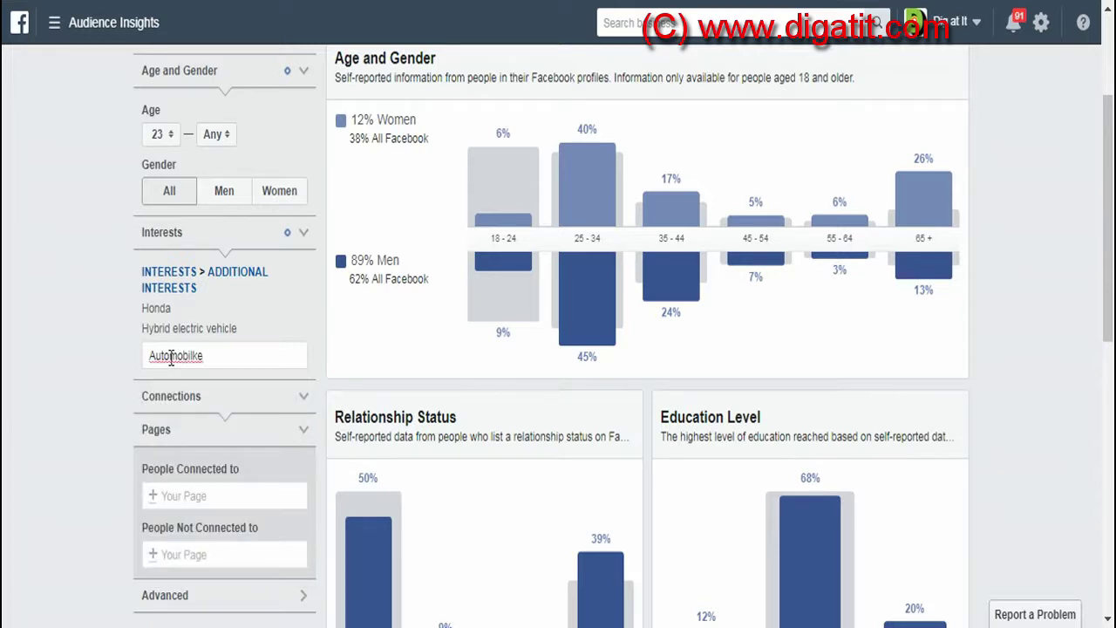
pyautogui.press('BackSpace')
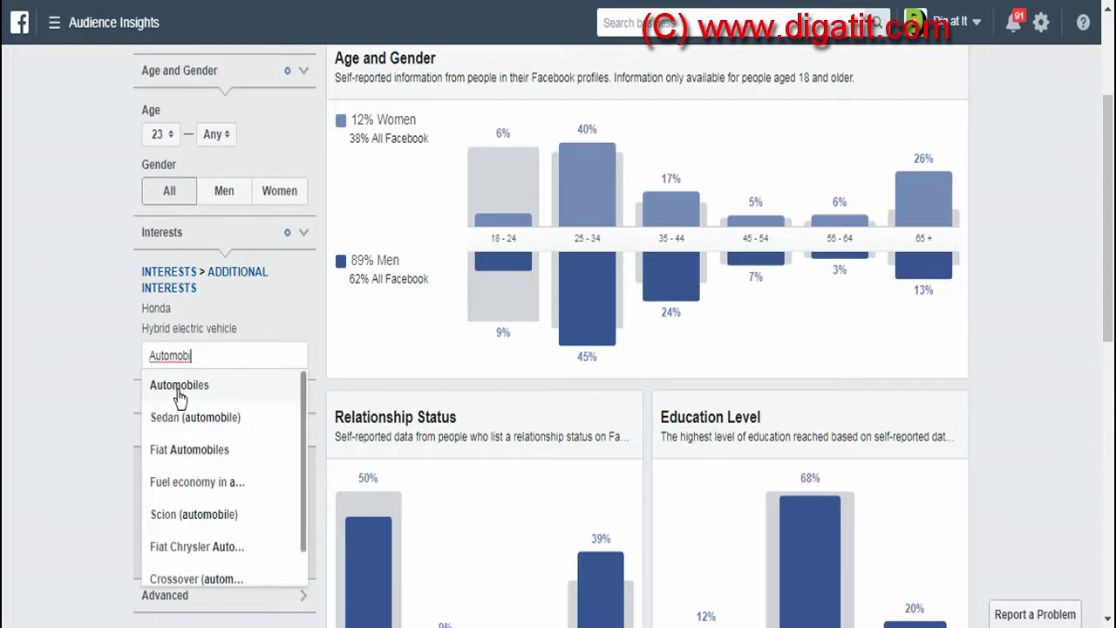
pyautogui.click(178, 393)
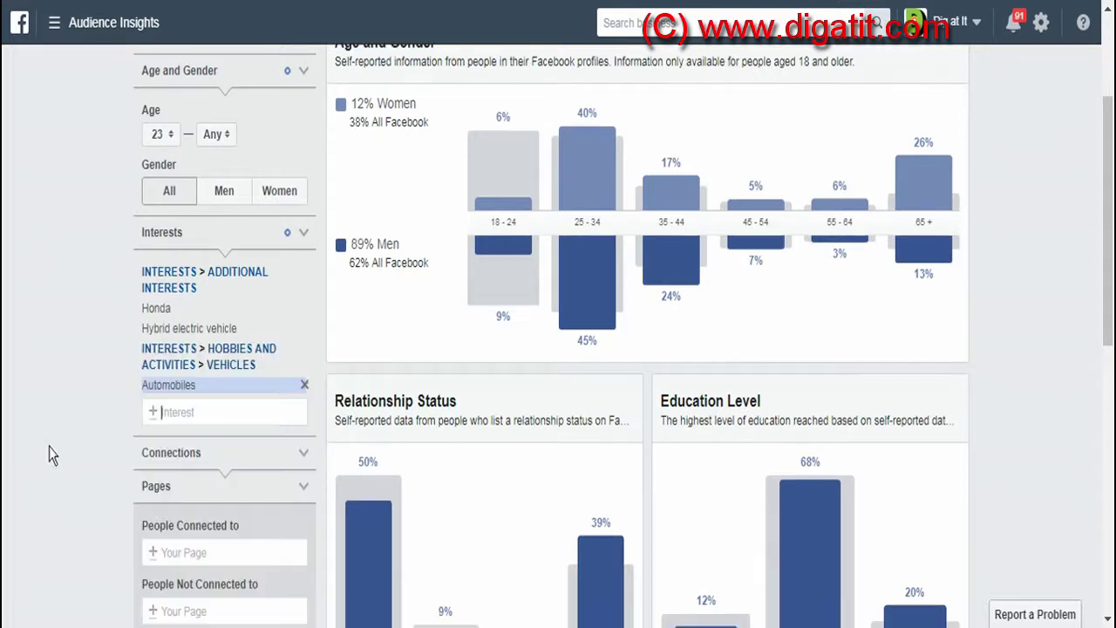
pyautogui.scroll(3, 538, 240)
pyautogui.scroll(-1, 538, 241)
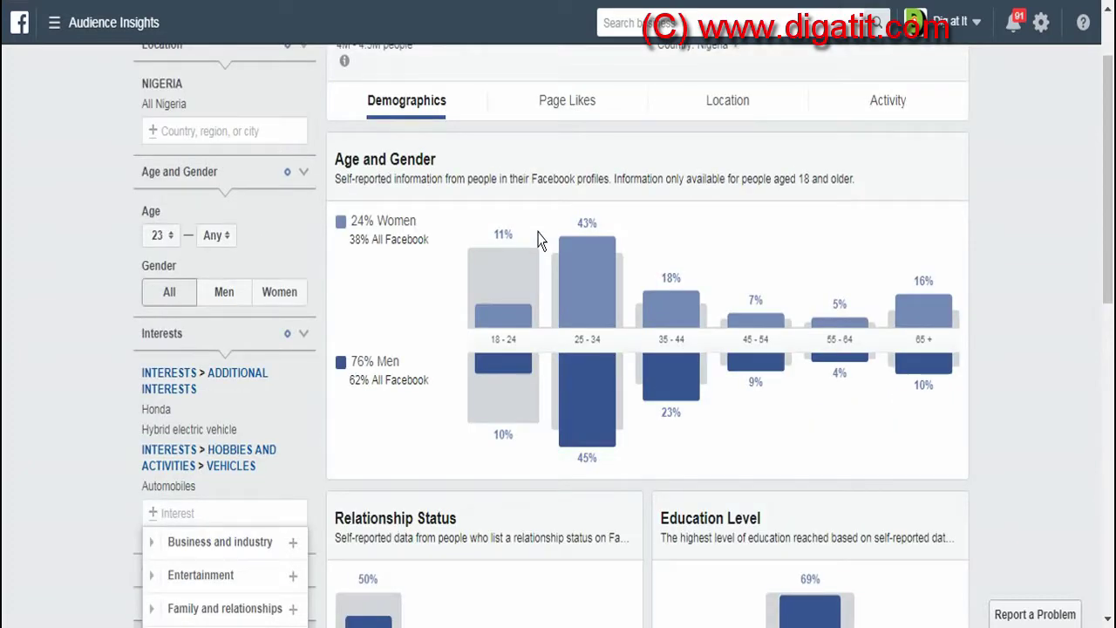
pyautogui.scroll(-4, 538, 240)
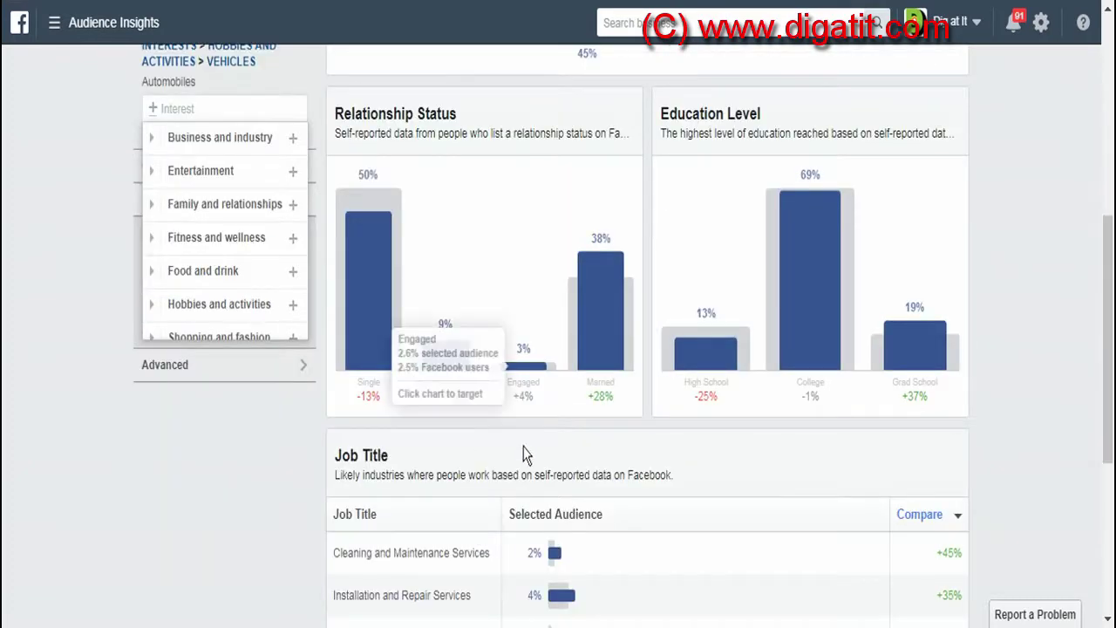
pyautogui.scroll(2, 531, 305)
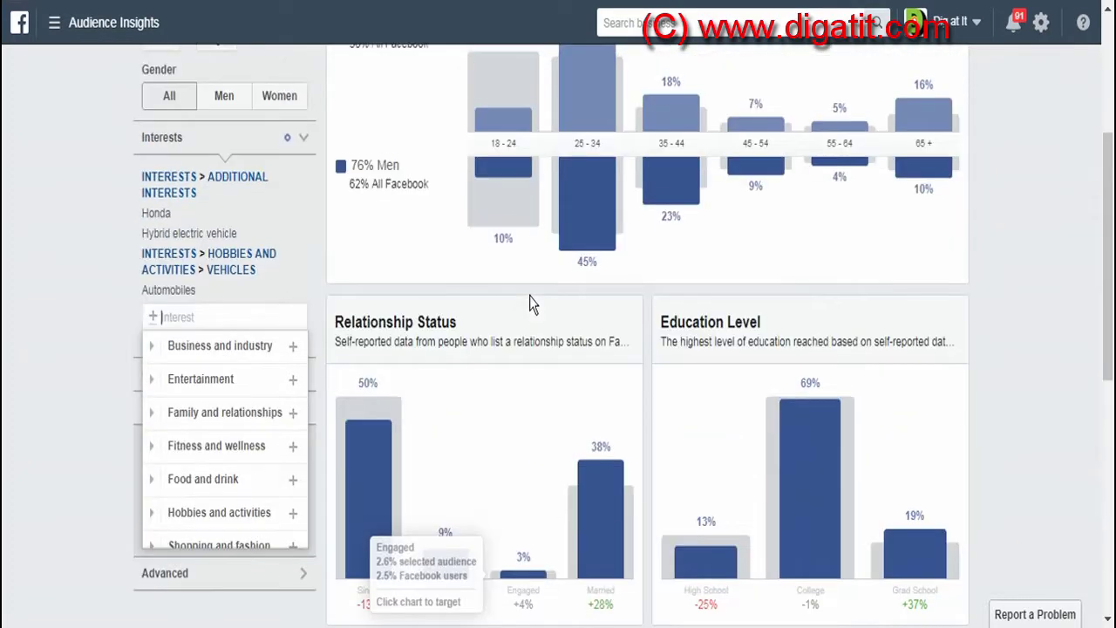
pyautogui.scroll(2, 531, 304)
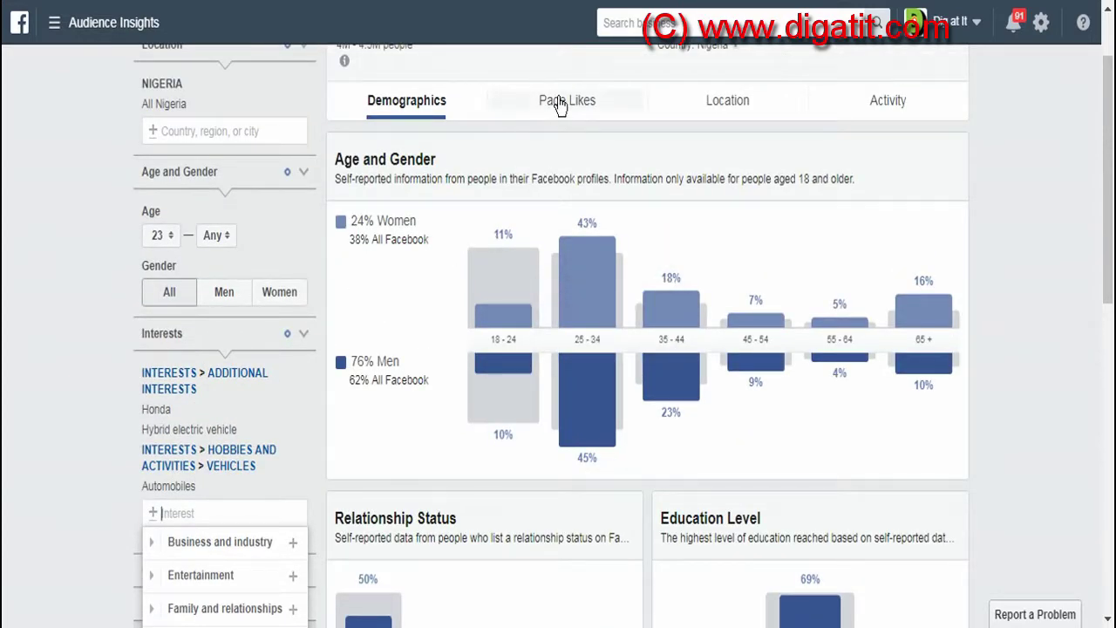
# Examine the audience's top page categories and the most relevant Page likes.
pyautogui.click(560, 103)
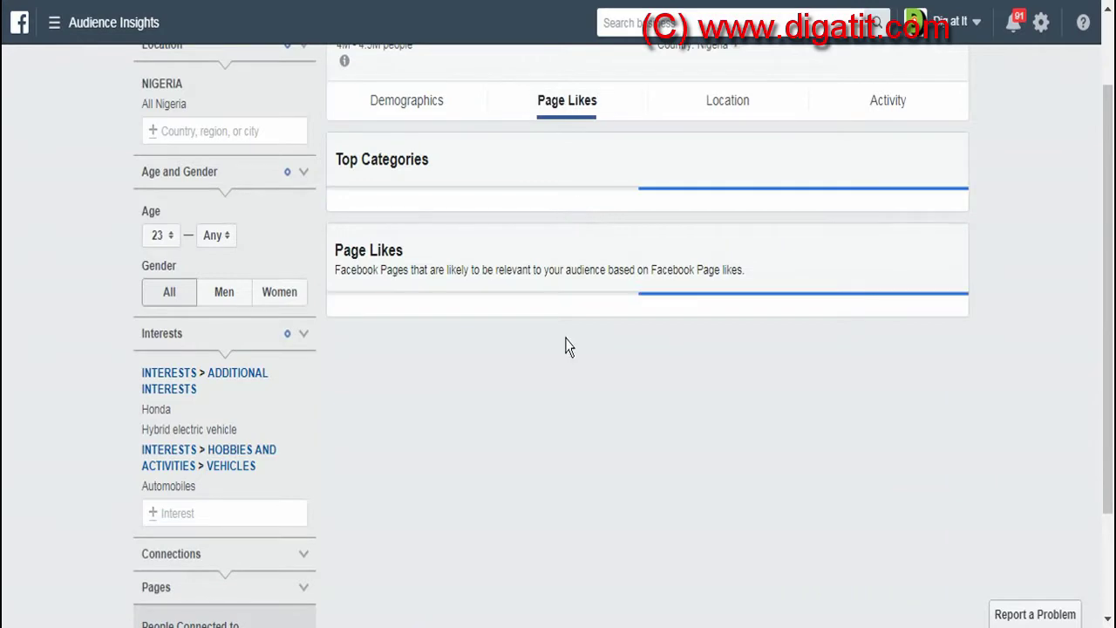
pyautogui.scroll(-6, 536, 429)
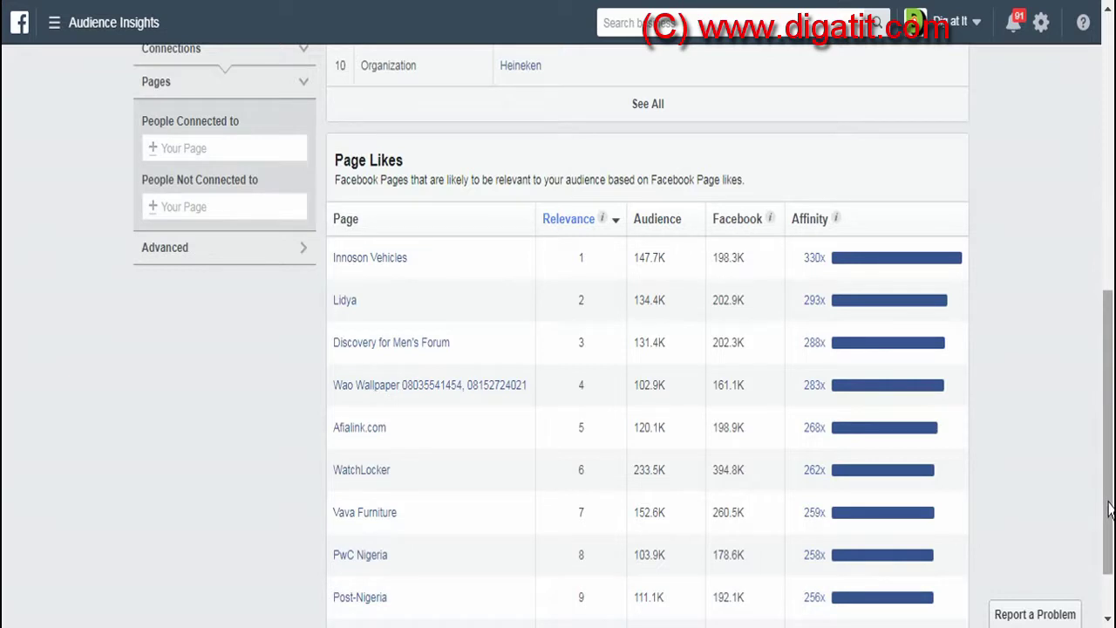
pyautogui.scroll(-1, 1109, 501)
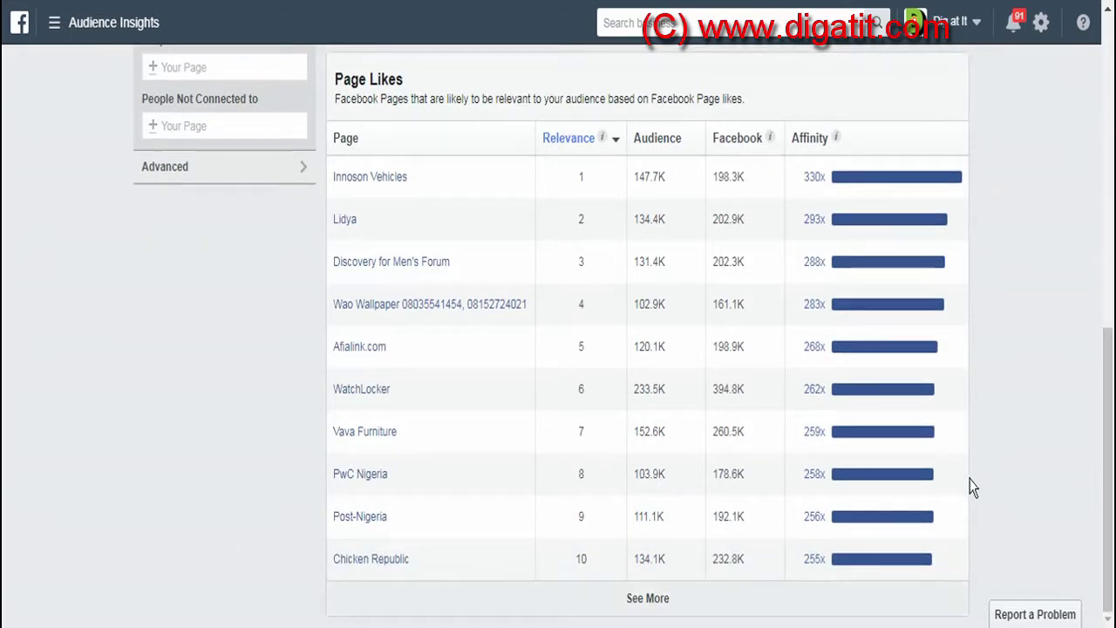
pyautogui.scroll(1, 1112, 519)
pyautogui.scroll(2, 979, 209)
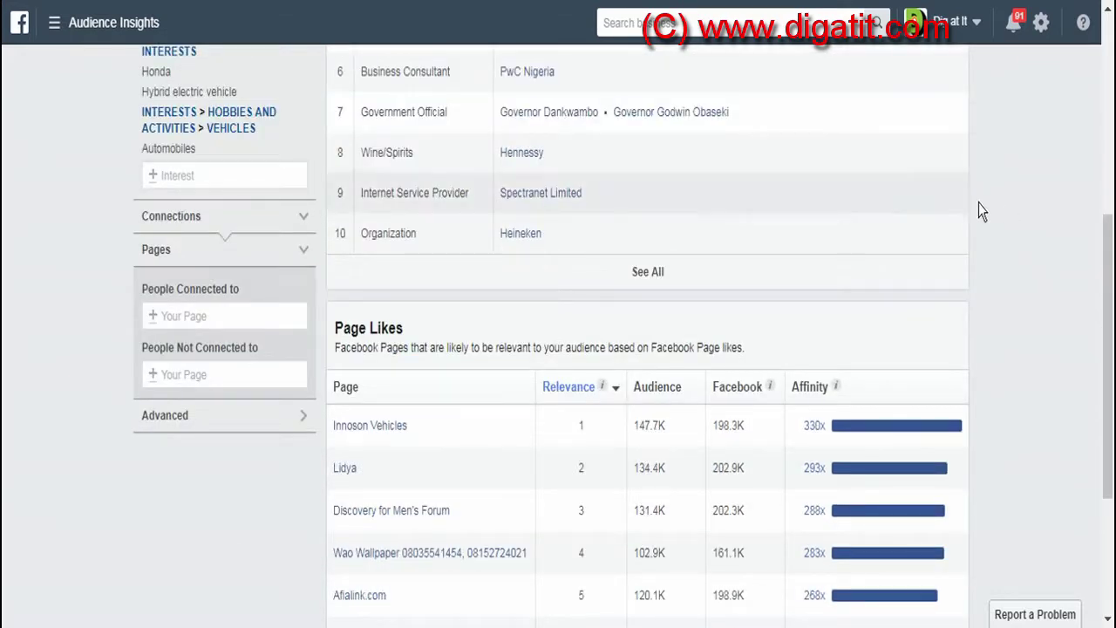
pyautogui.scroll(4, 1039, 218)
pyautogui.scroll(1, 1039, 218)
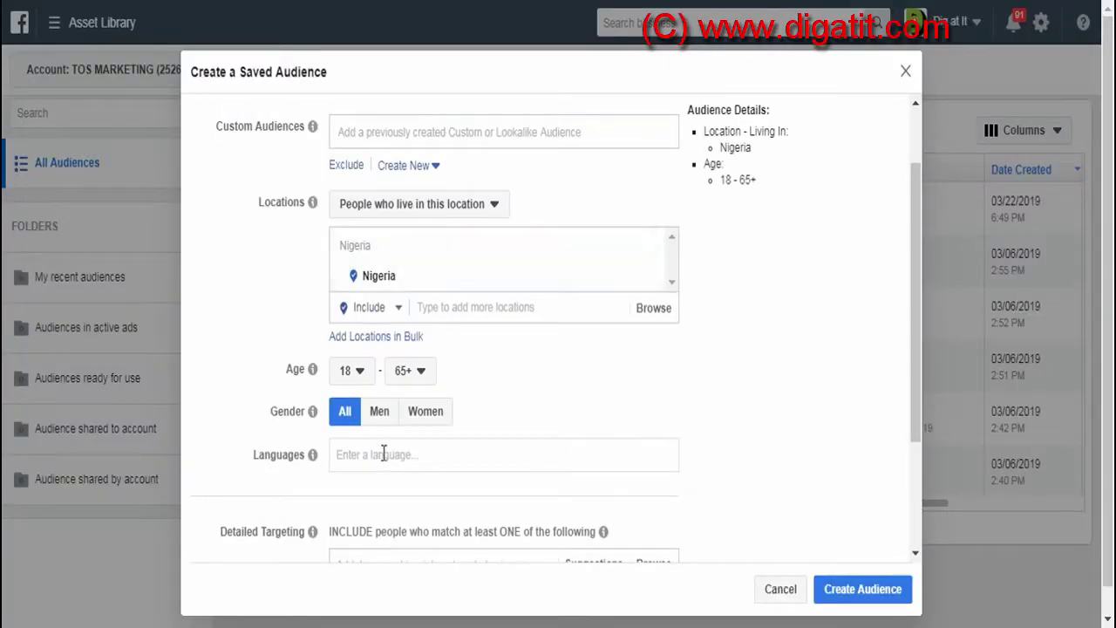
# In the Create a Saved Audience form, include the employer Honda in the detailed targeting.
pyautogui.scroll(-2, 370, 541)
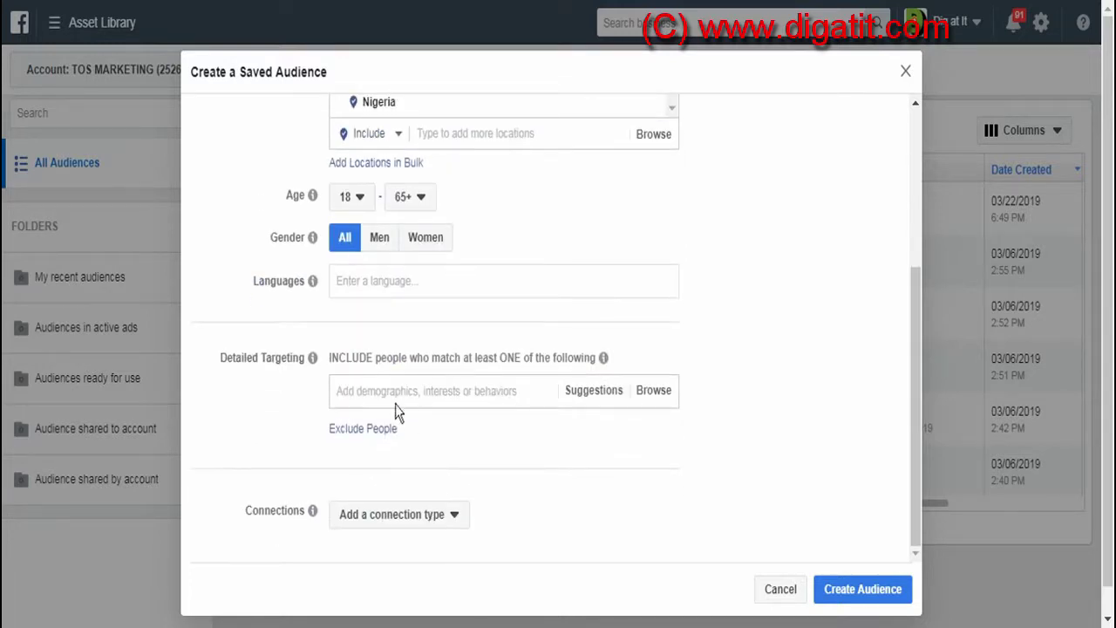
pyautogui.click(378, 390)
pyautogui.write('Honda')
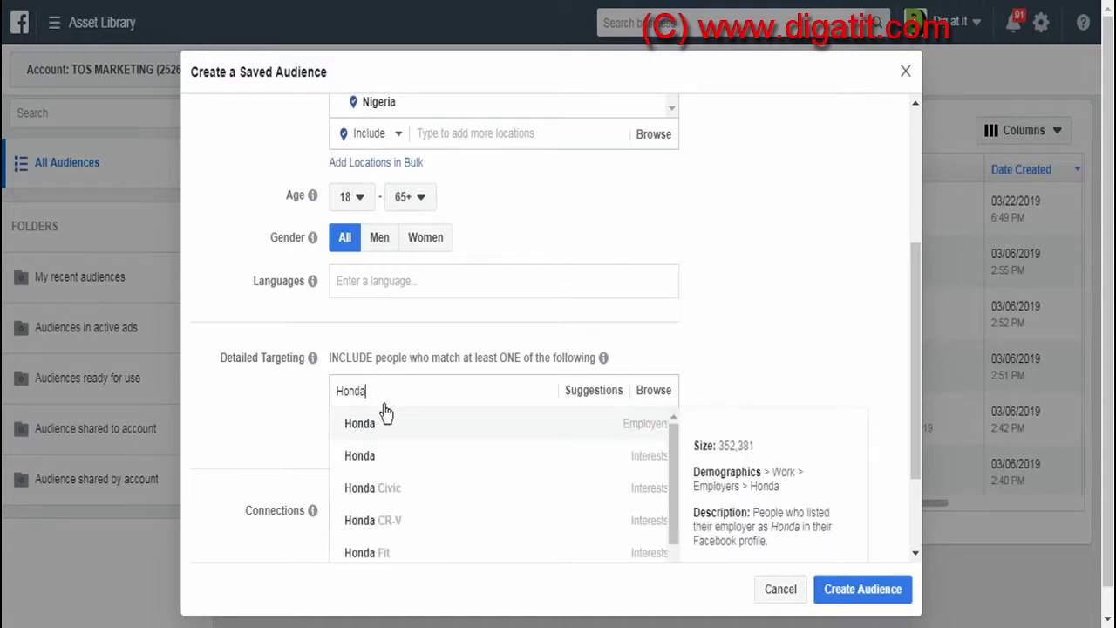
pyautogui.click(398, 407)
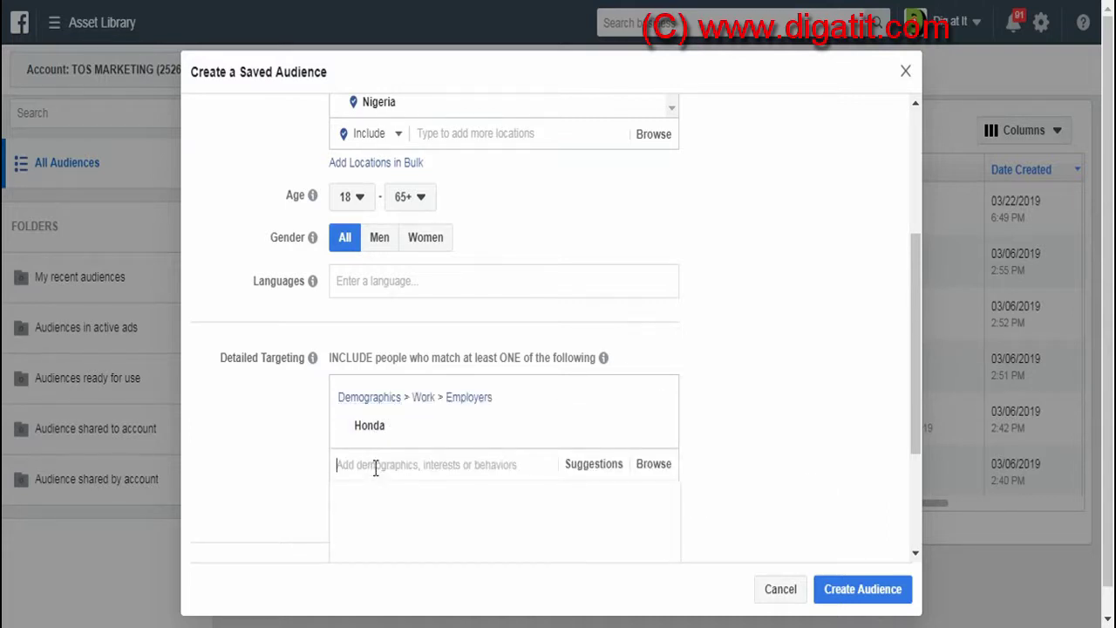
# Search the saved audience's detailed targeting for Honda Hybrid and automotive options.
pyautogui.write('Honda Hybrid')
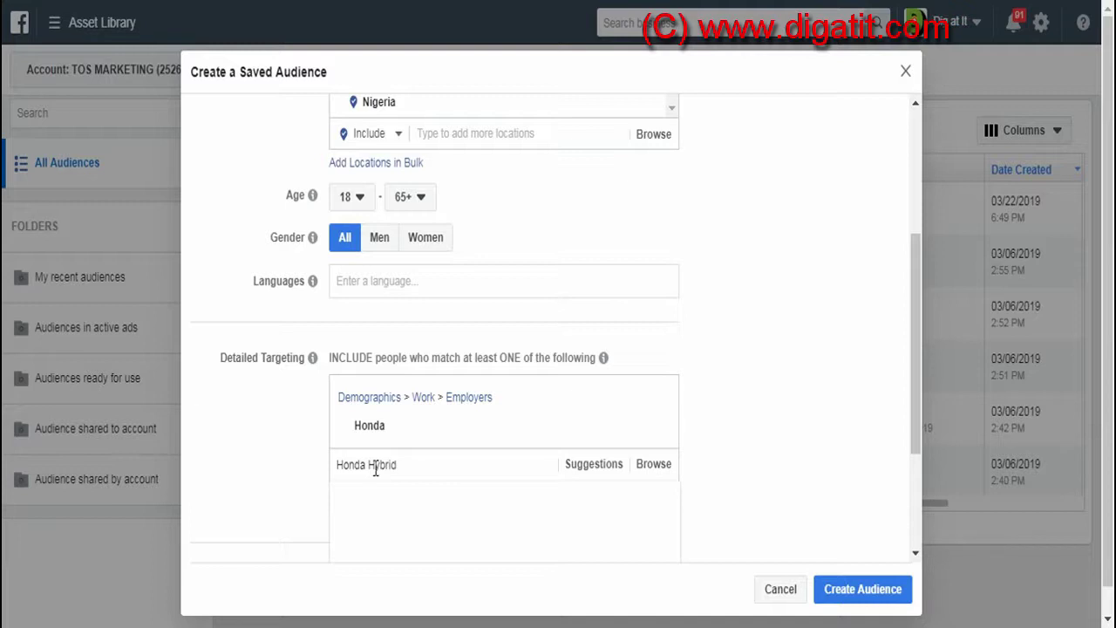
pyautogui.moveTo(914, 395); pyautogui.dragTo(917, 428)
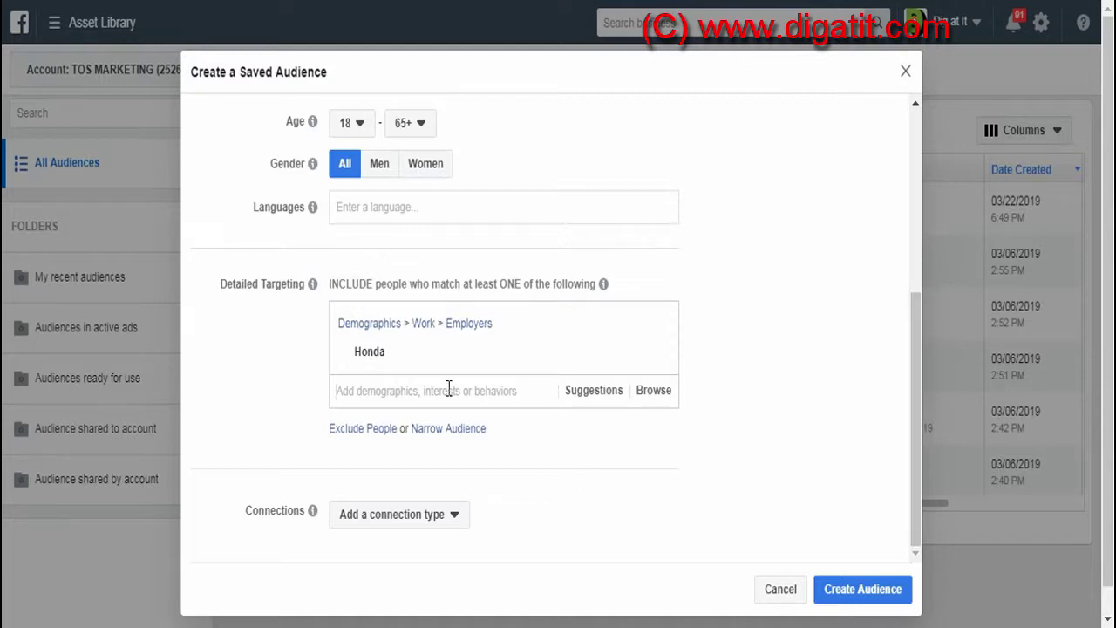
pyautogui.write('Autom')
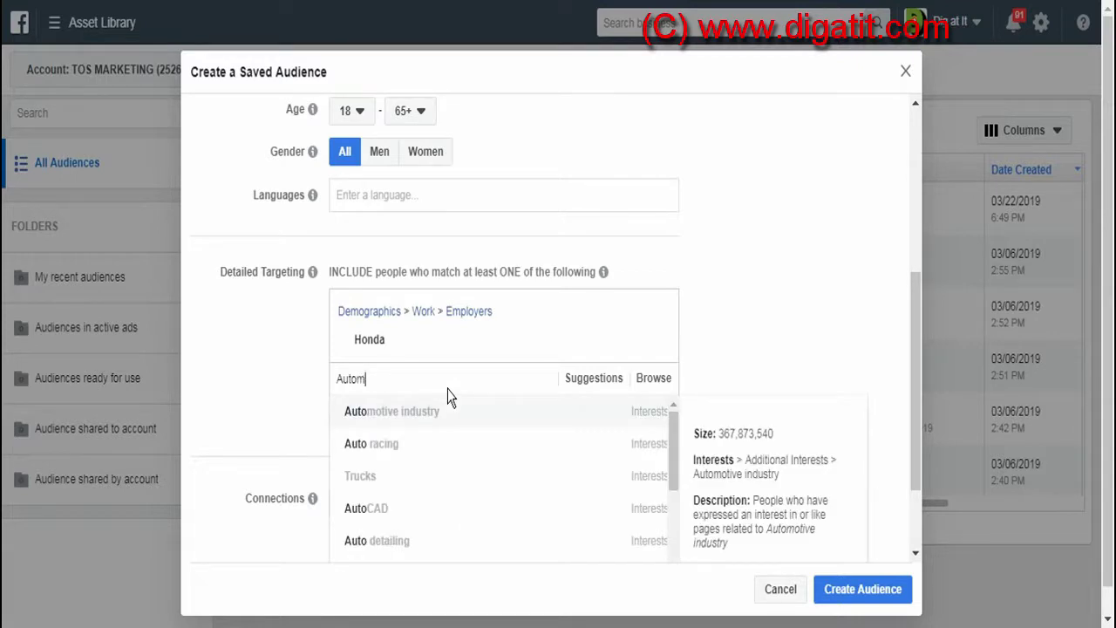
pyautogui.press('BackSpace')
pyautogui.press('BackSpace')
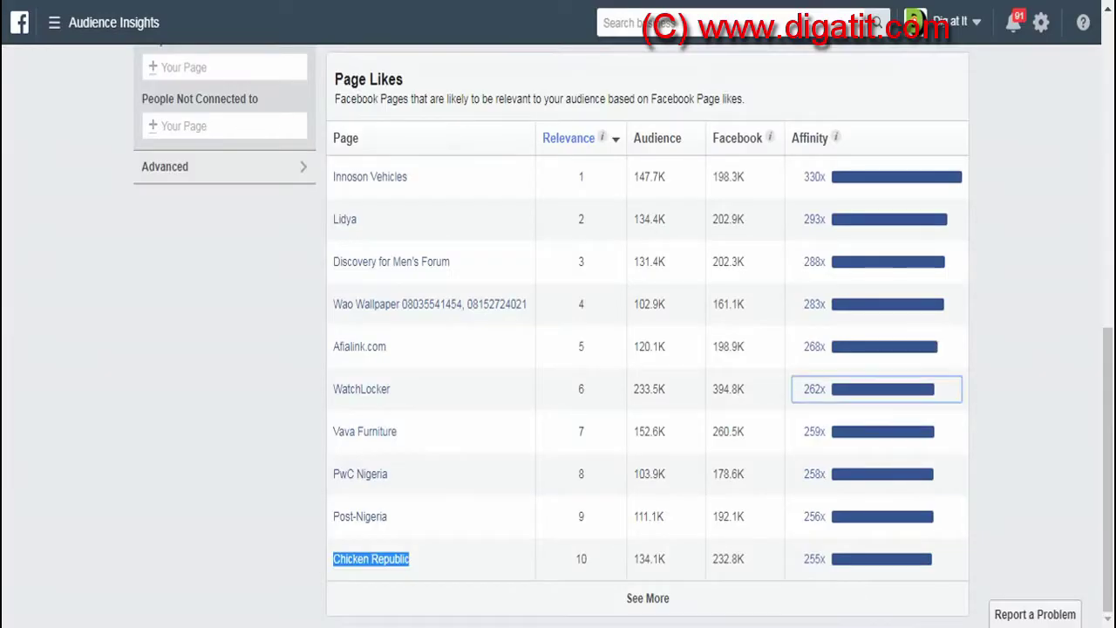
# Return to Audience Insights and examine the top cities in the audience's location data.
pyautogui.scroll(10, 471, 351)
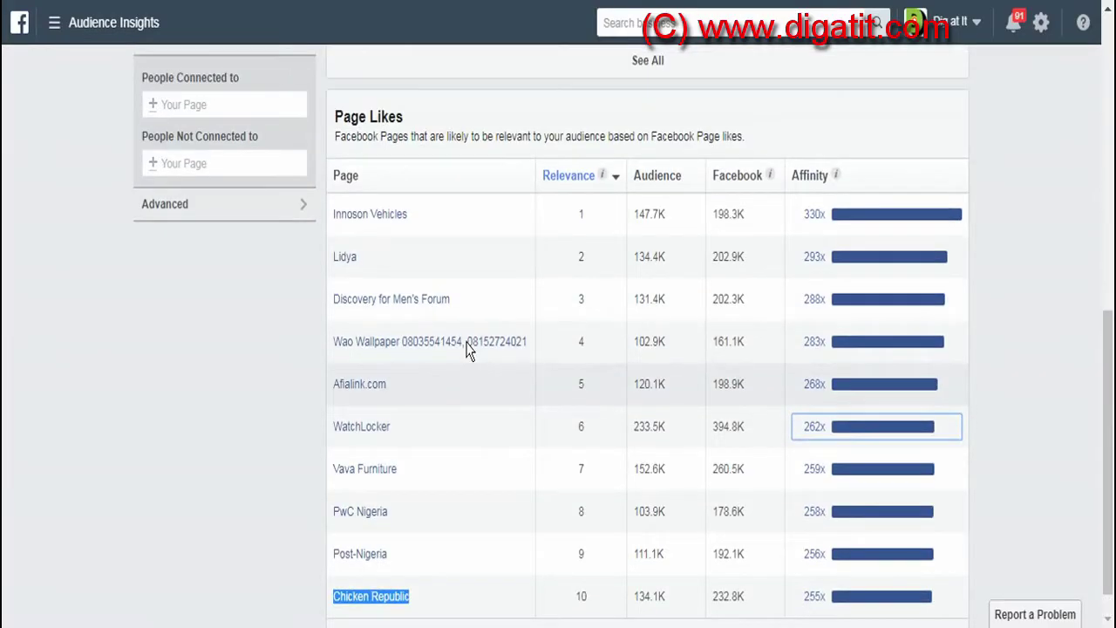
pyautogui.click(738, 201)
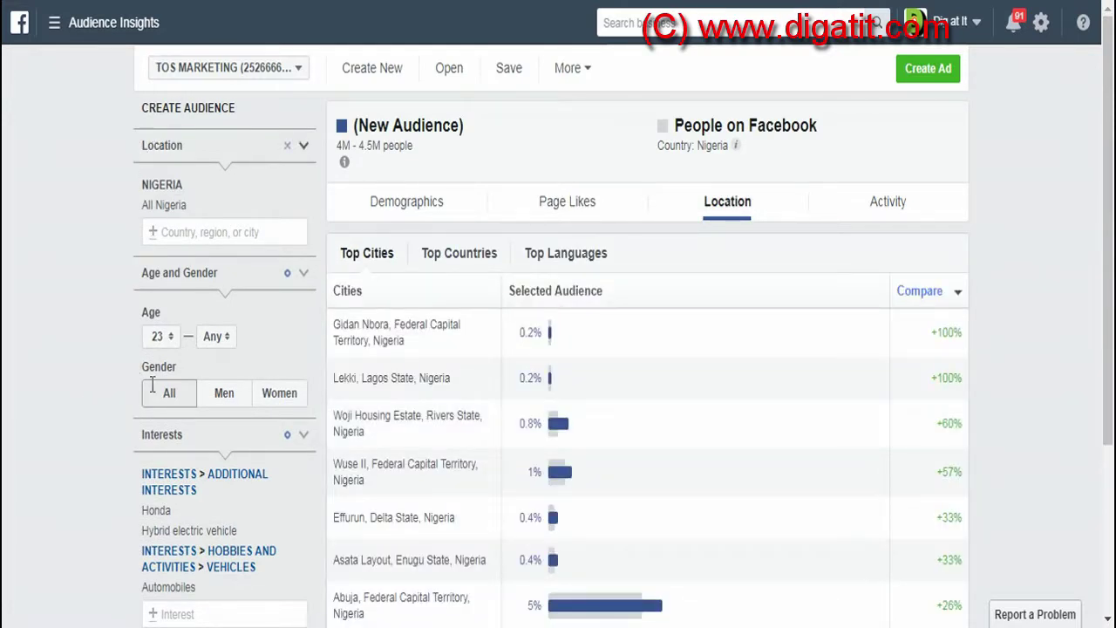
pyautogui.scroll(-2, 567, 379)
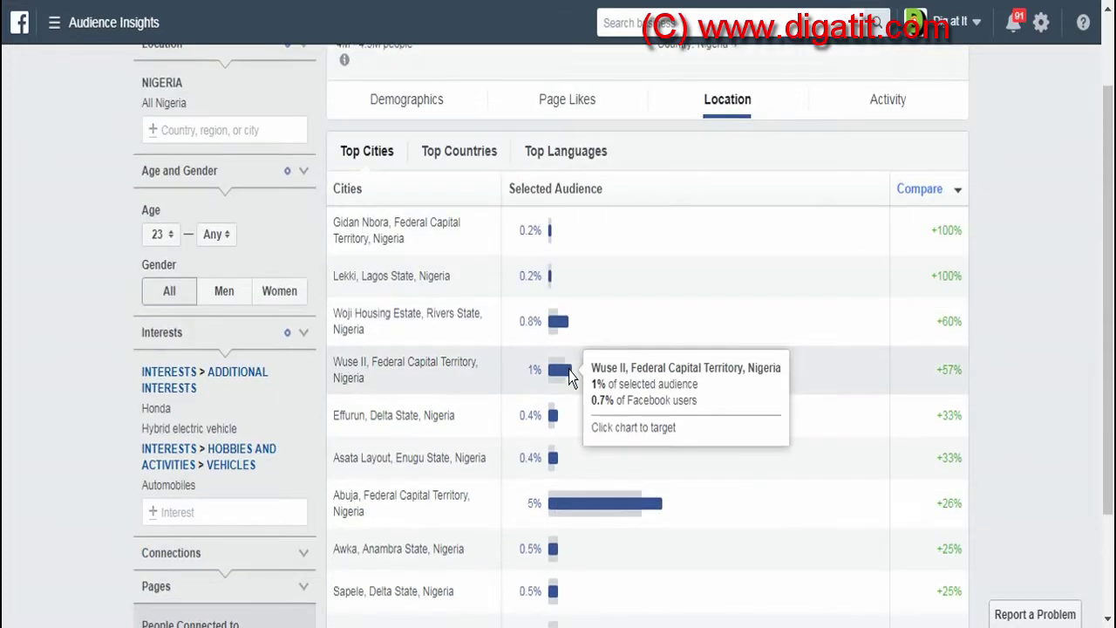
pyautogui.moveTo(633, 412)
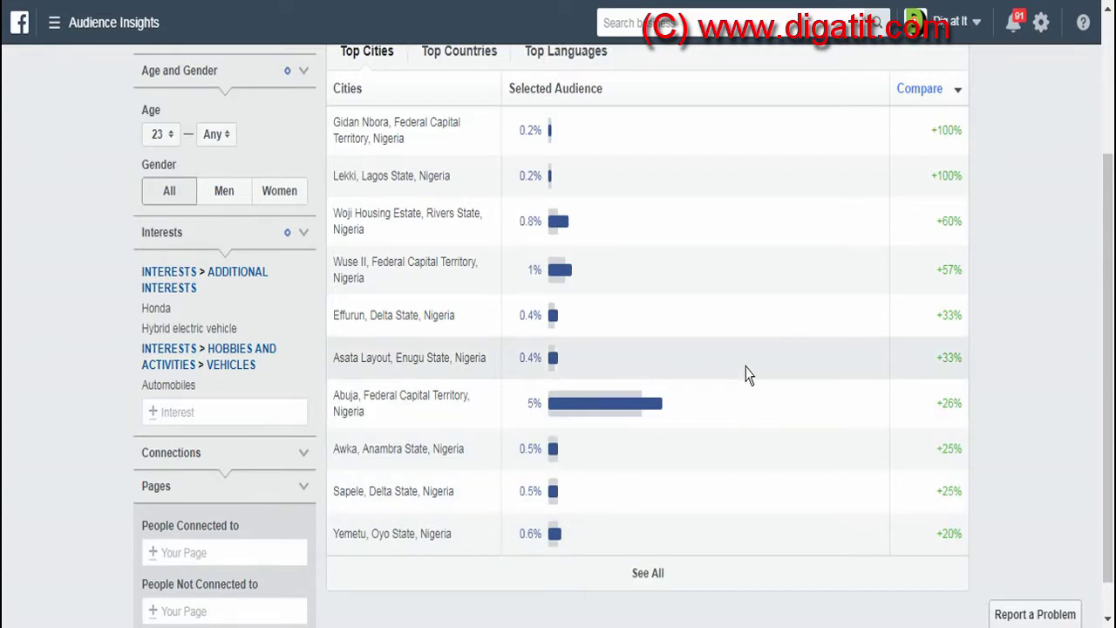
# Examine the audience's frequency of activities and device use.
pyautogui.scroll(2, 745, 374)
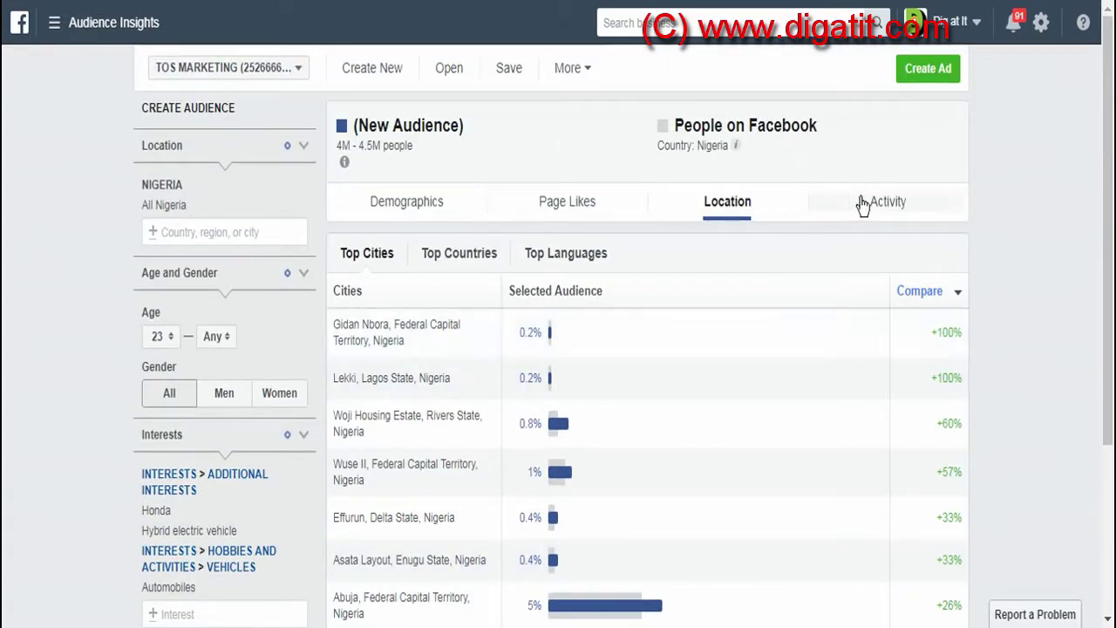
pyautogui.click(868, 213)
pyautogui.scroll(-1, 491, 466)
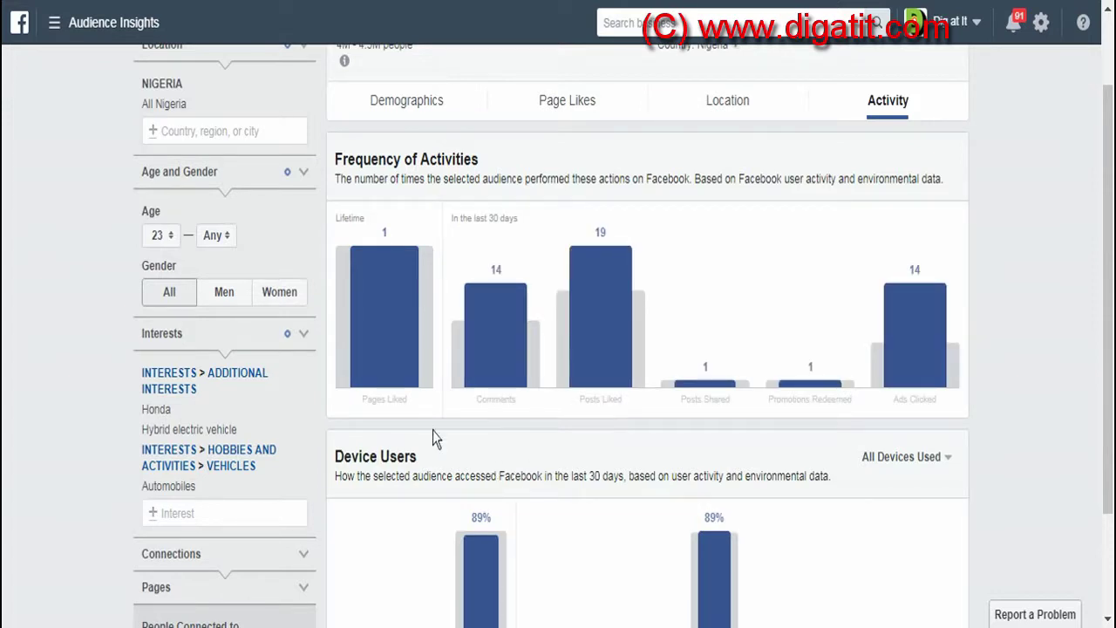
# Examine the audience's device users by device type and the job titles in its demographics.
pyautogui.scroll(-2, 462, 440)
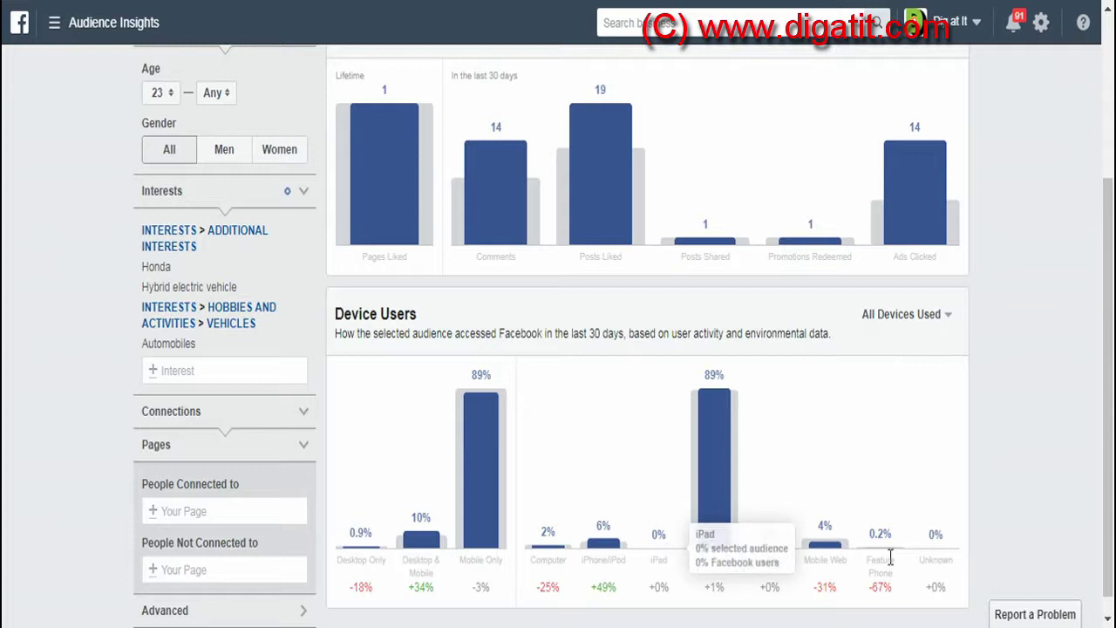
pyautogui.scroll(-1, 518, 478)
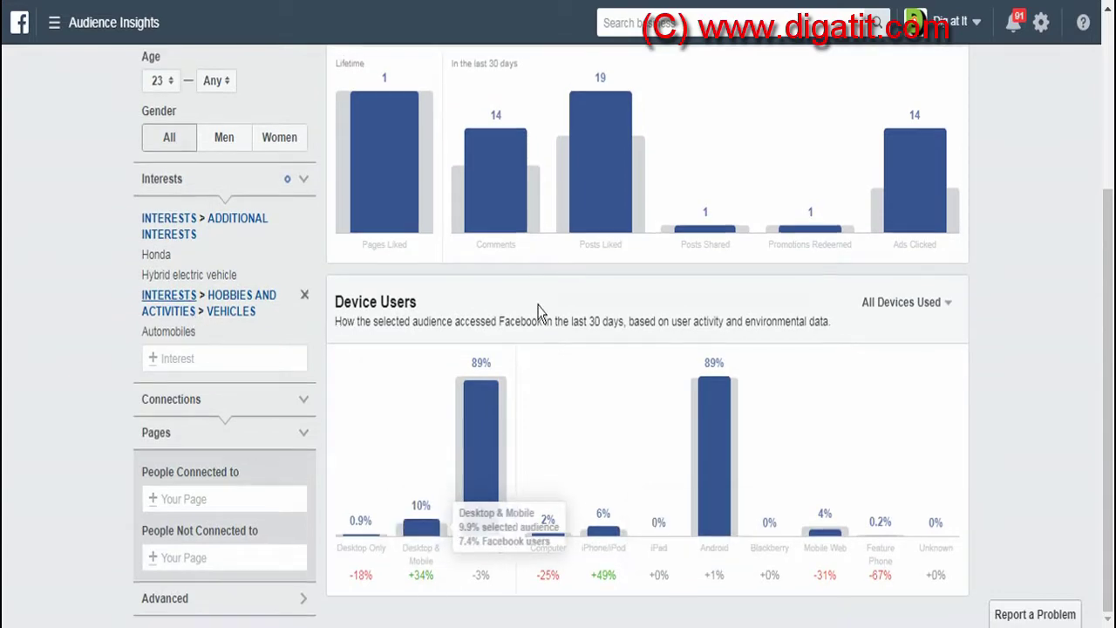
pyautogui.scroll(1, 488, 253)
pyautogui.scroll(3, 557, 209)
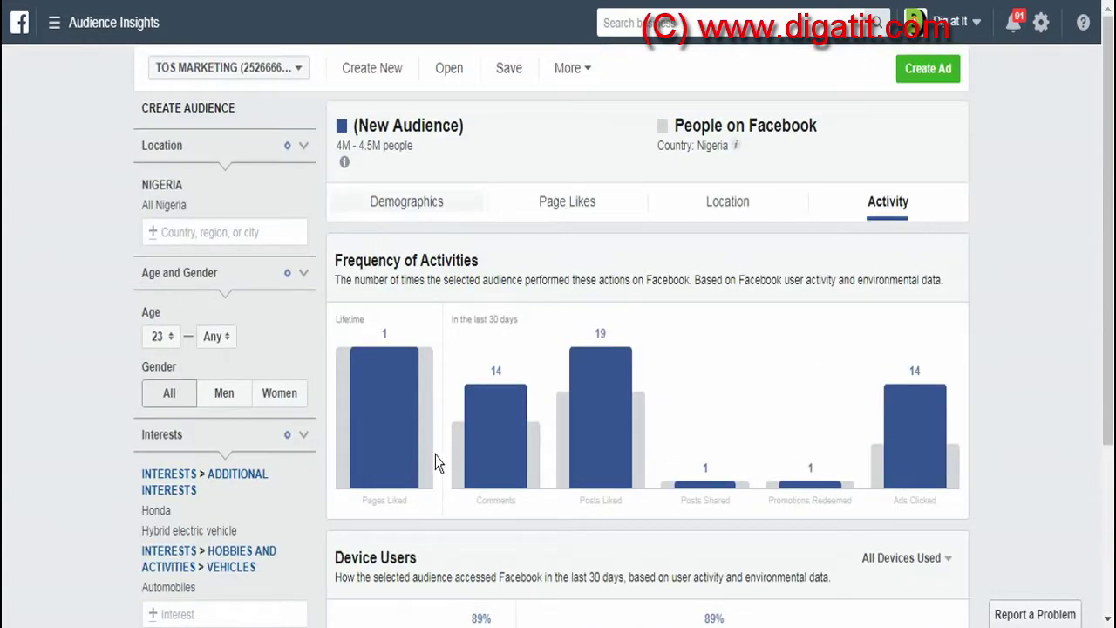
pyautogui.scroll(-10, 439, 456)
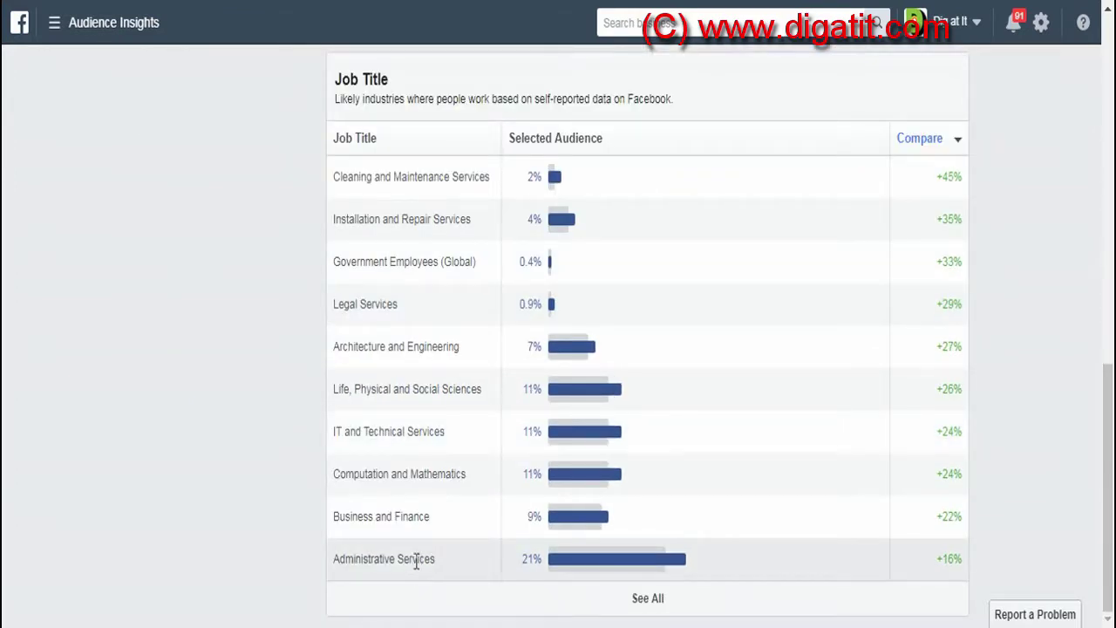
pyautogui.scroll(-1, 616, 578)
pyautogui.moveTo(591, 555)
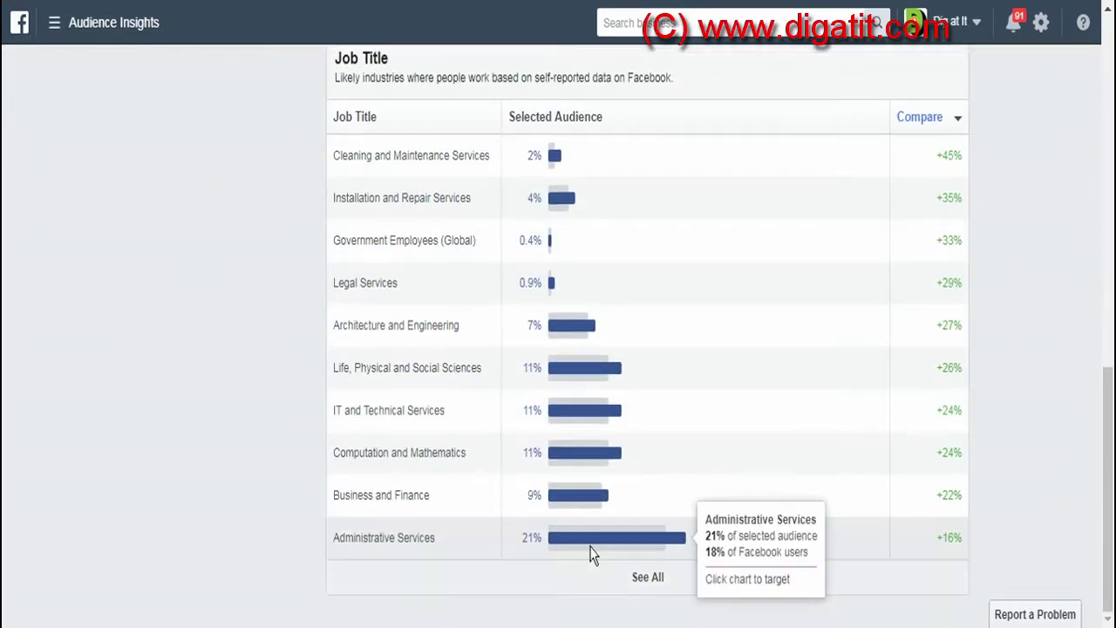
pyautogui.scroll(1, 586, 555)
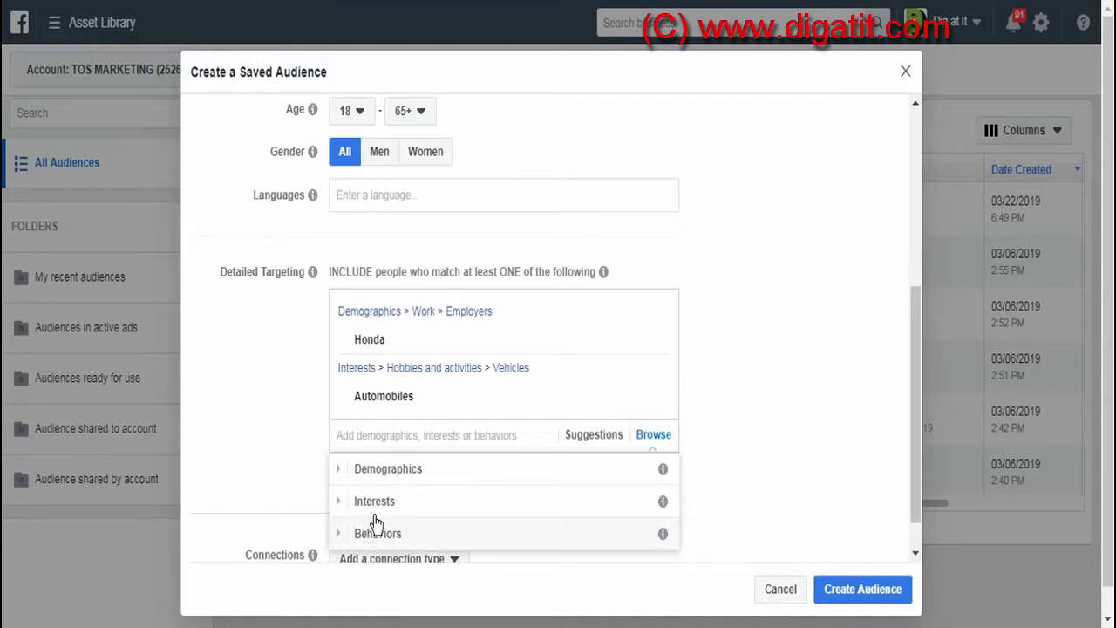
# In the Create a Saved Audience form, include the Administrative Services industry in the detailed targeting.
pyautogui.click(415, 436)
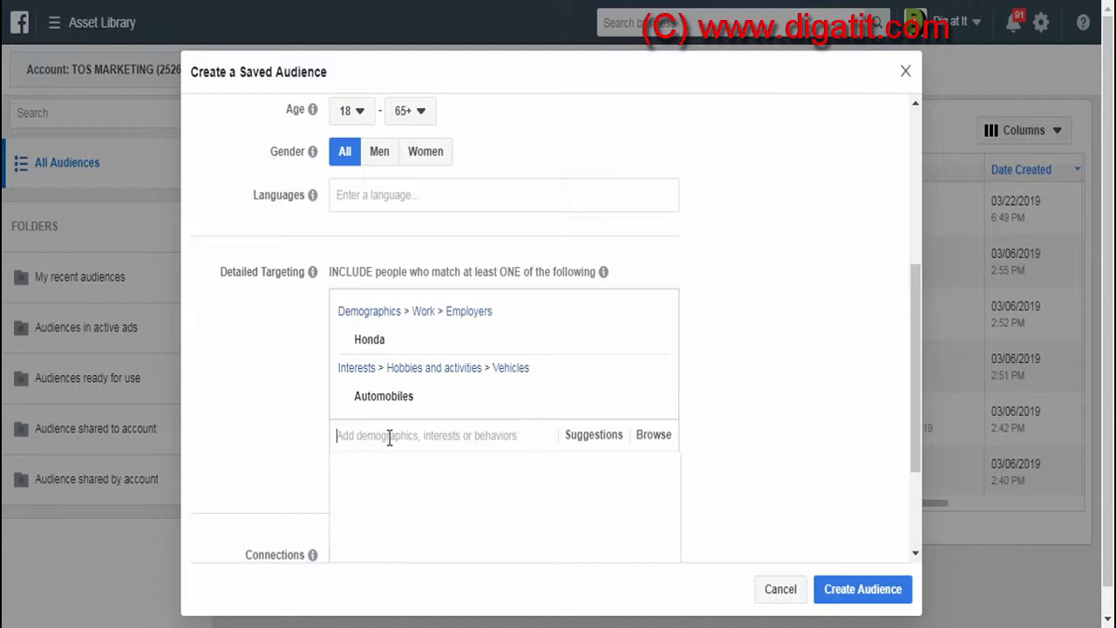
pyautogui.write('administrative ser')
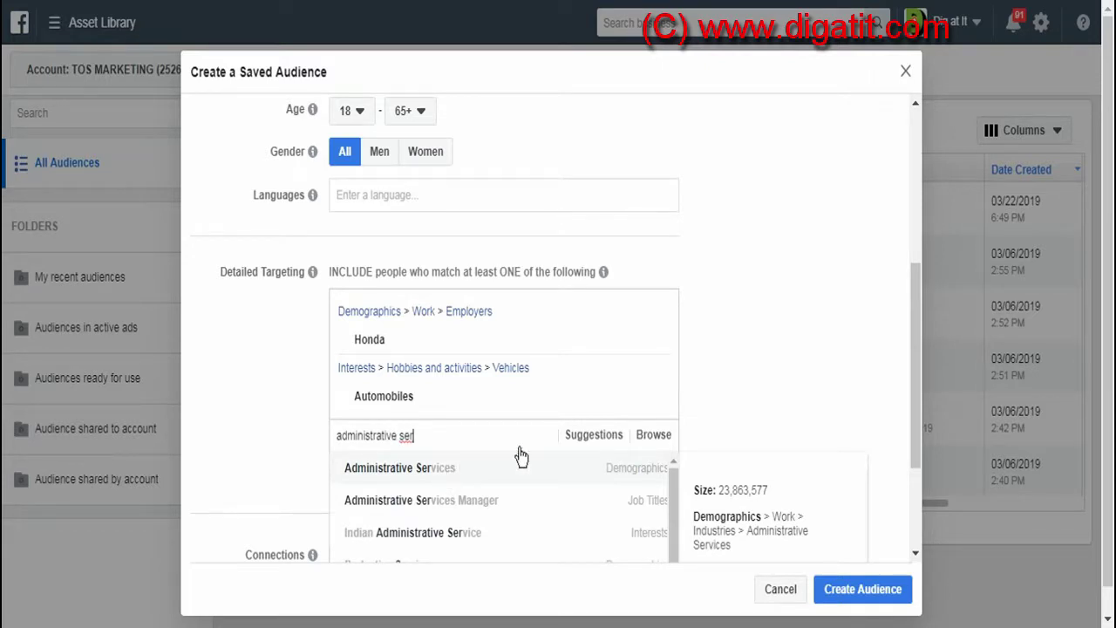
pyautogui.click(399, 467)
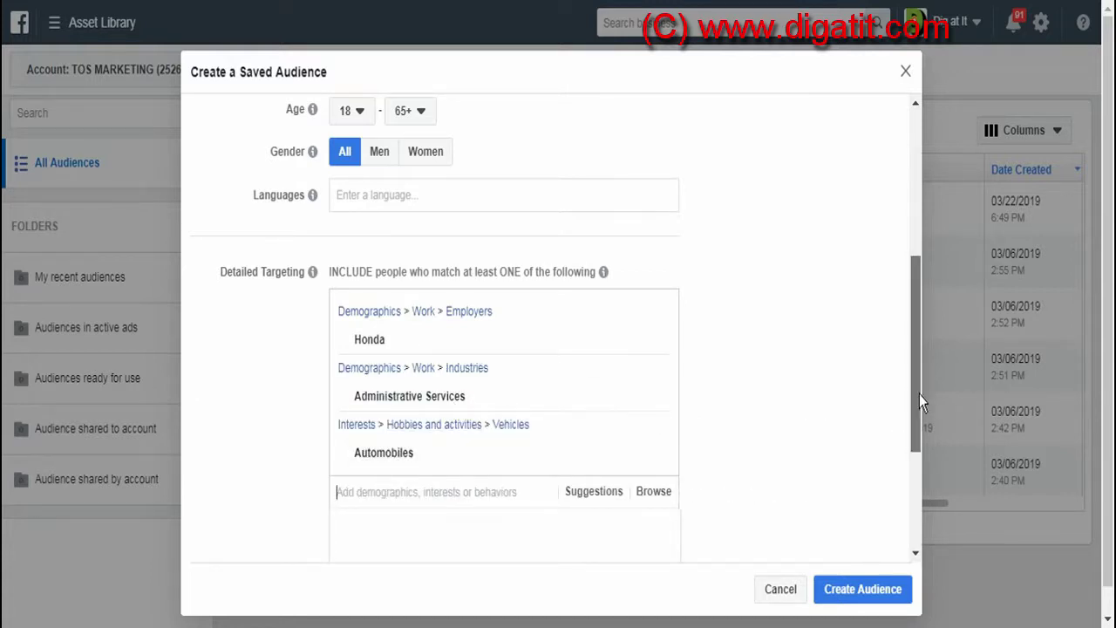
pyautogui.scroll(-2, 922, 418)
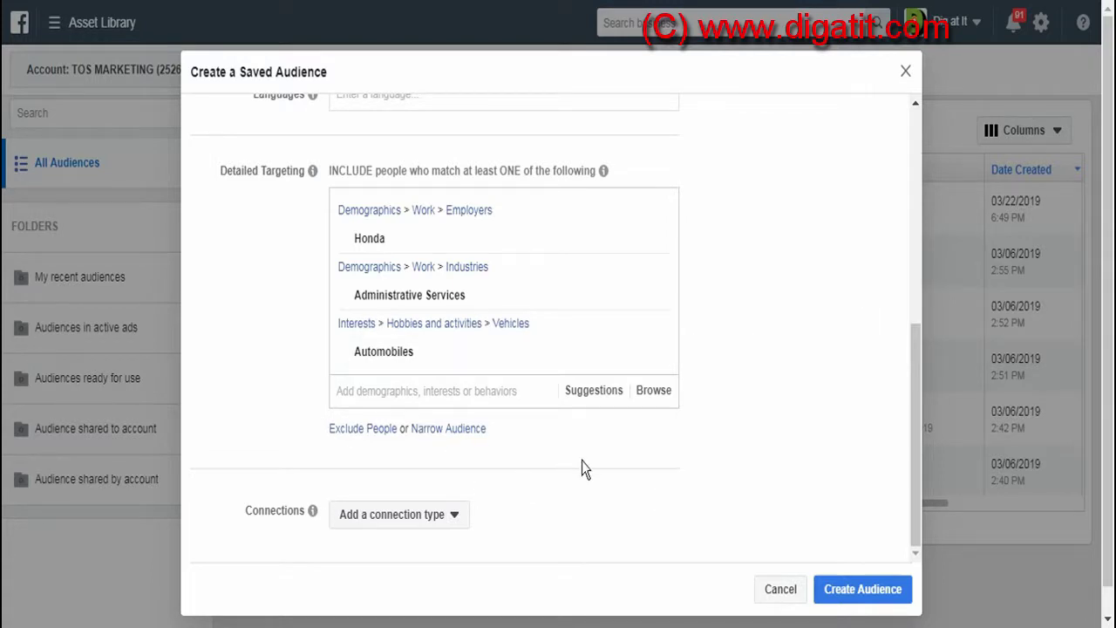
pyautogui.scroll(-1, 637, 473)
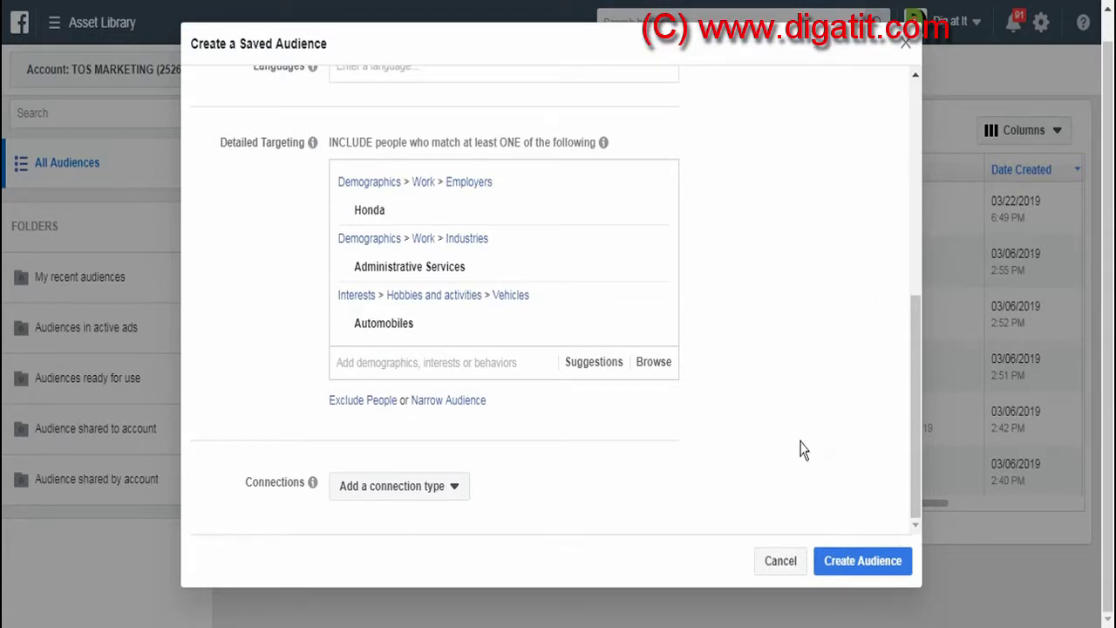
# Set the saved audience's minimum age to 24.
pyautogui.scroll(5, 747, 200)
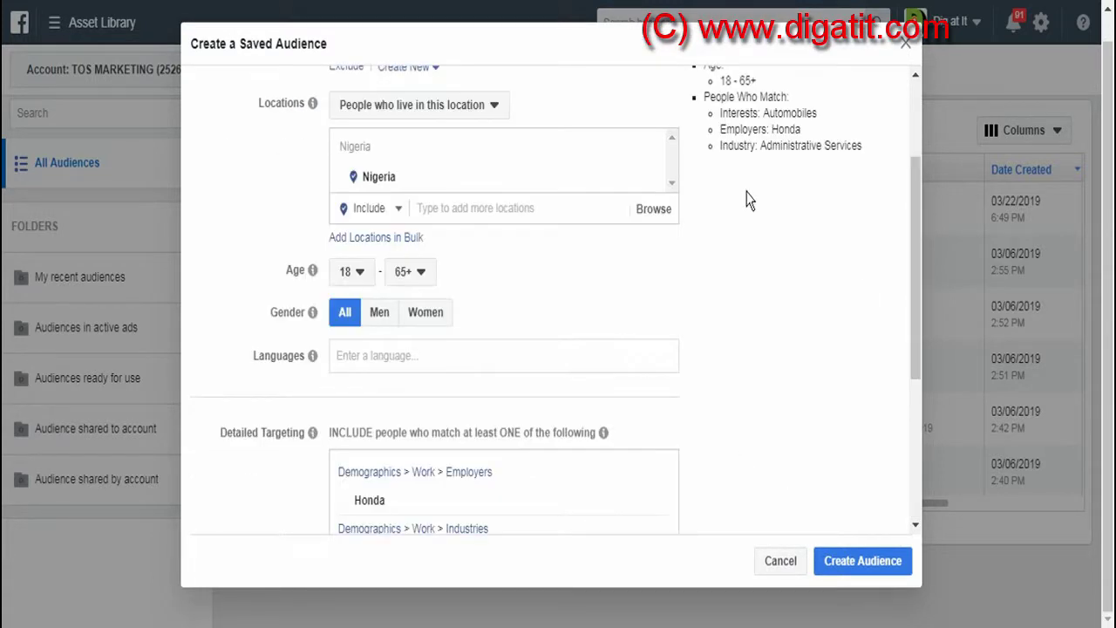
pyautogui.scroll(-5, 806, 514)
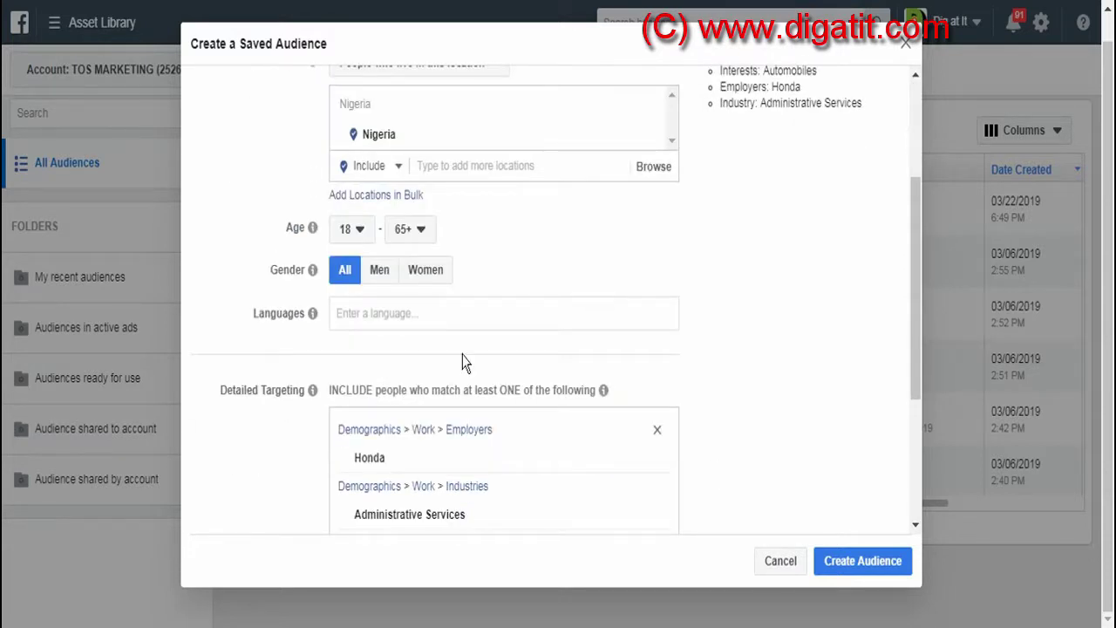
pyautogui.click(359, 232)
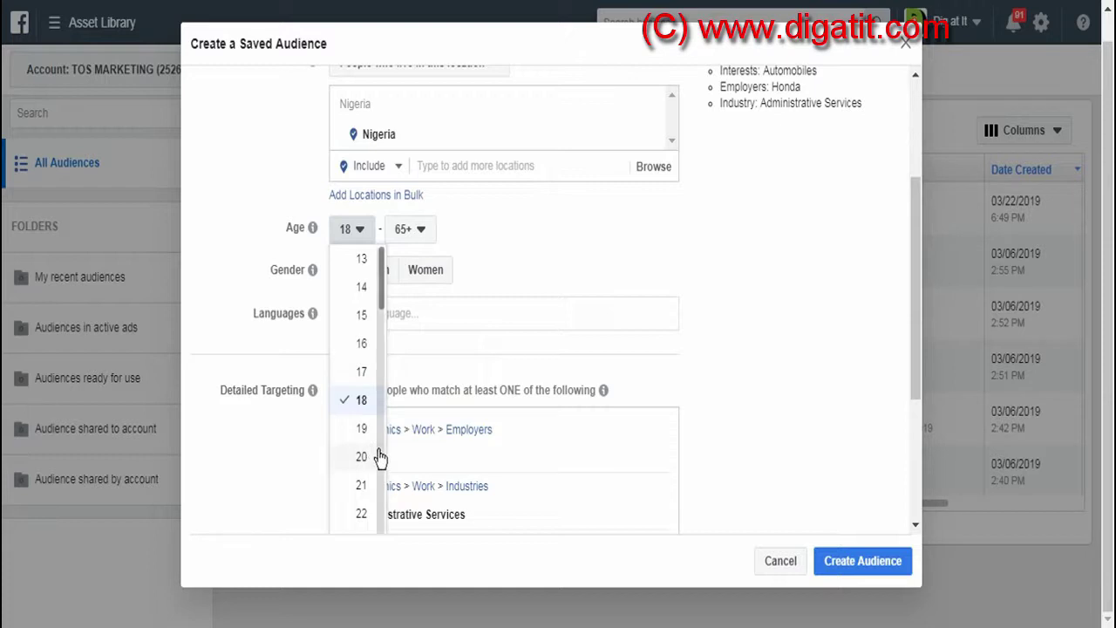
pyautogui.scroll(-2, 364, 487)
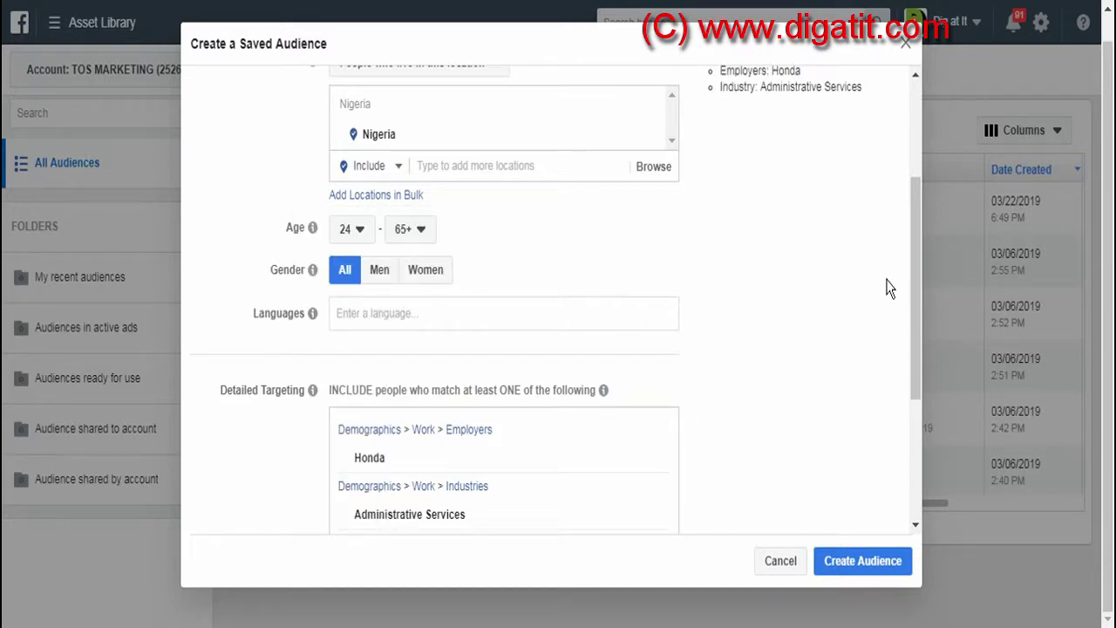
# Review the audience details and create the saved audience Honda Insight - Video Views Broad.
pyautogui.moveTo(919, 299); pyautogui.dragTo(914, 323)
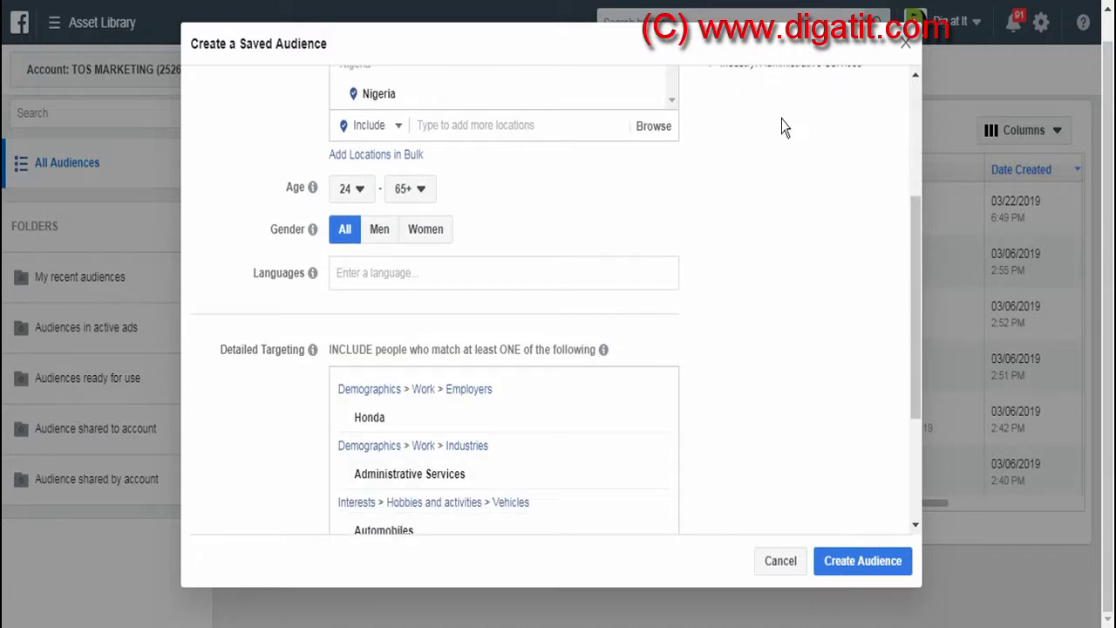
pyautogui.scroll(1, 829, 215)
pyautogui.scroll(5, 829, 215)
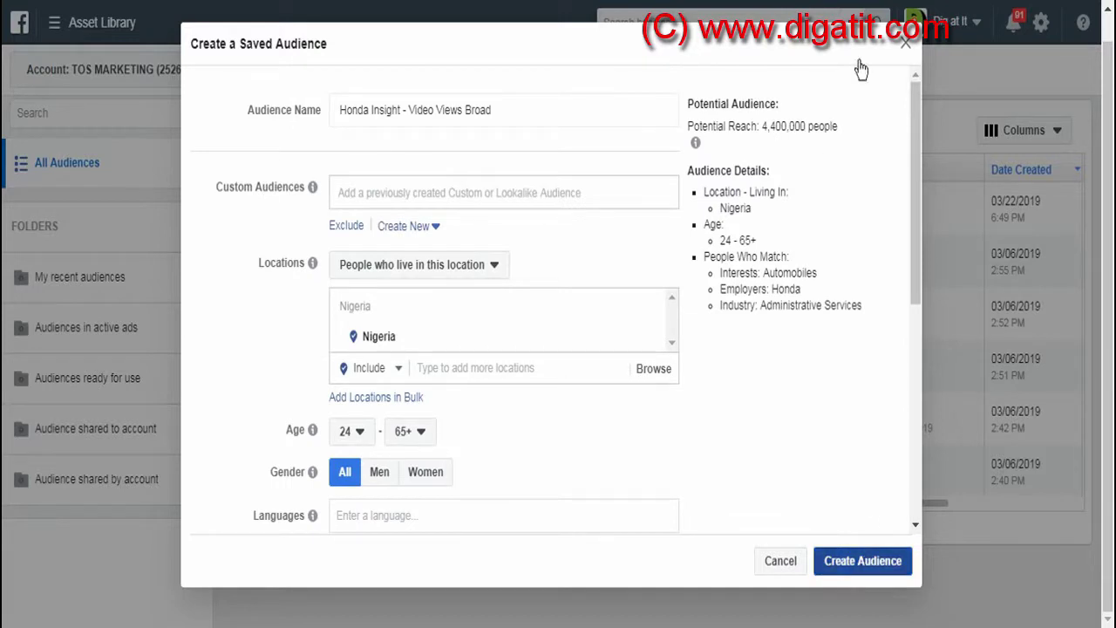
pyautogui.click(905, 42)
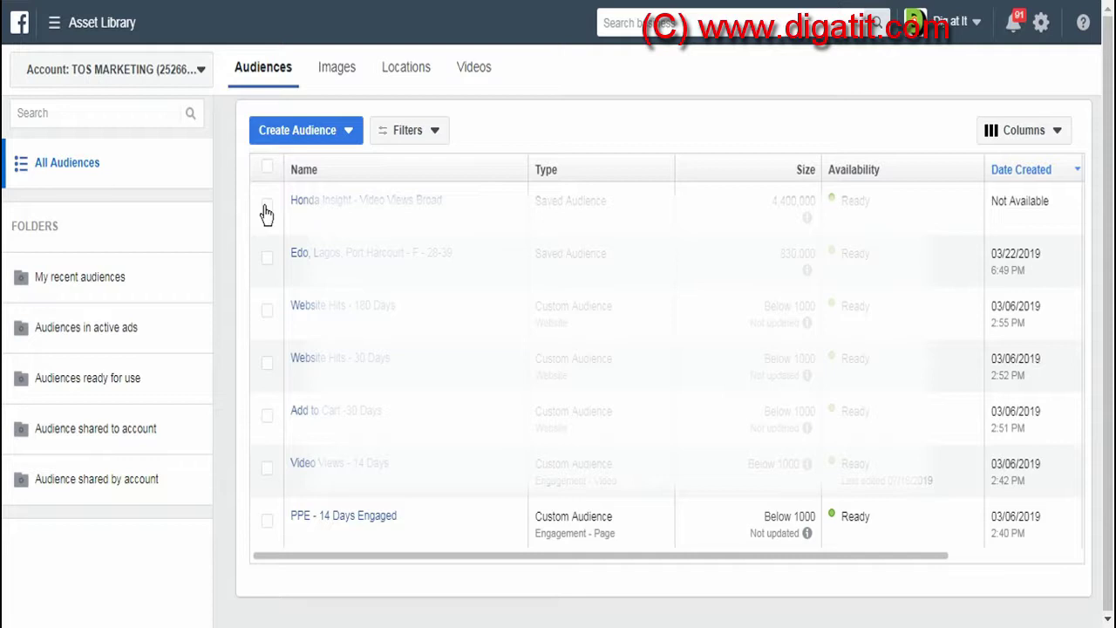
# Start a custom audience based on website traffic, using the Honda Insight Demo pixel.
pyautogui.click(347, 133)
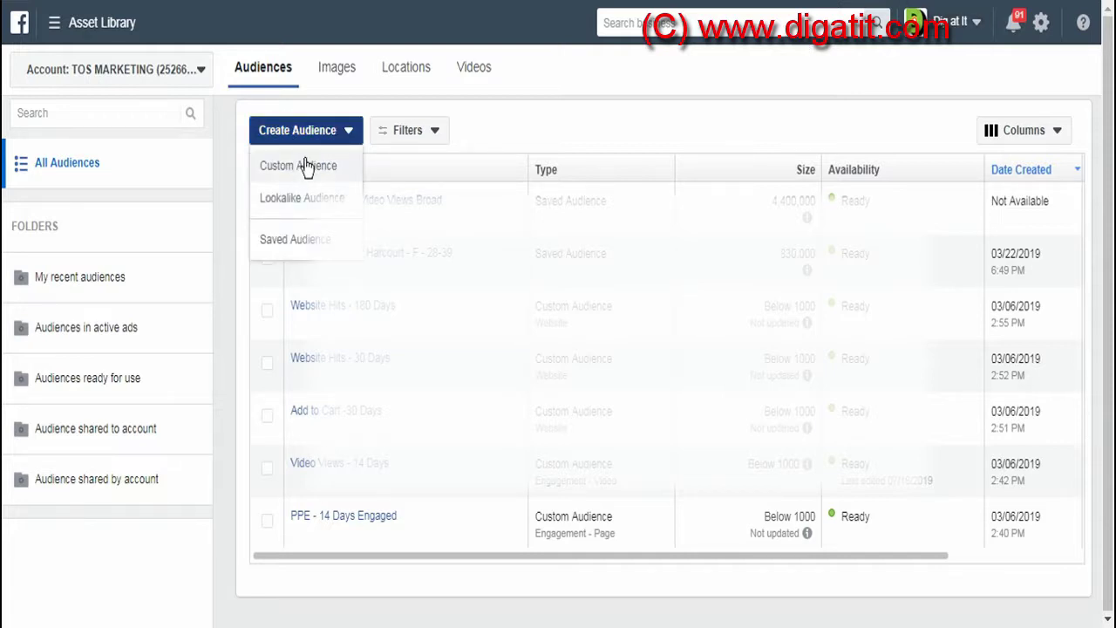
pyautogui.click(298, 166)
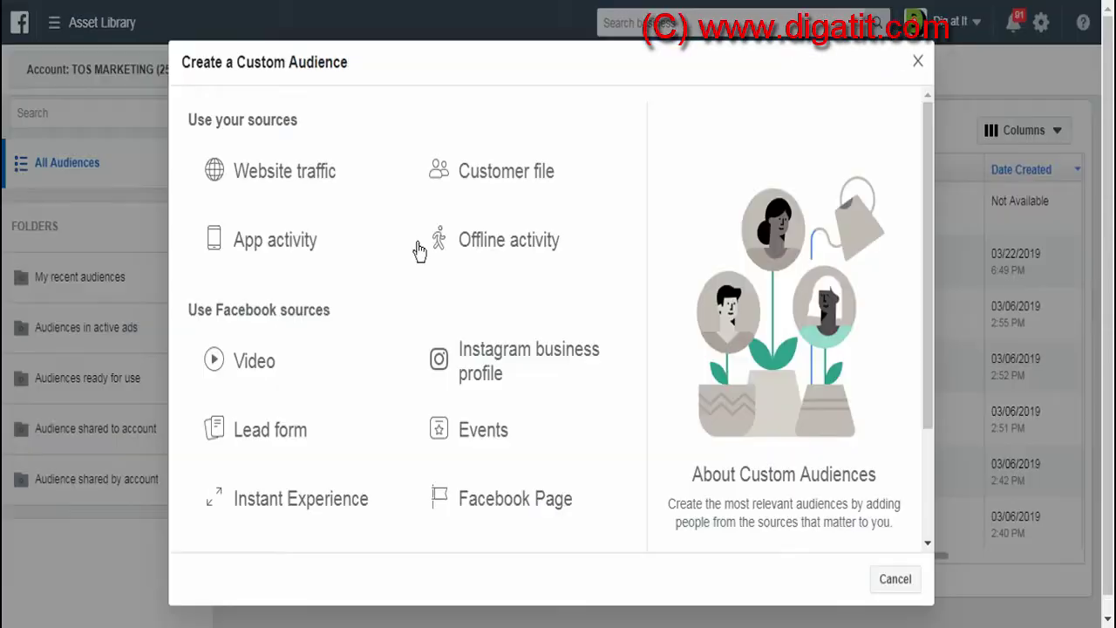
pyautogui.click(305, 178)
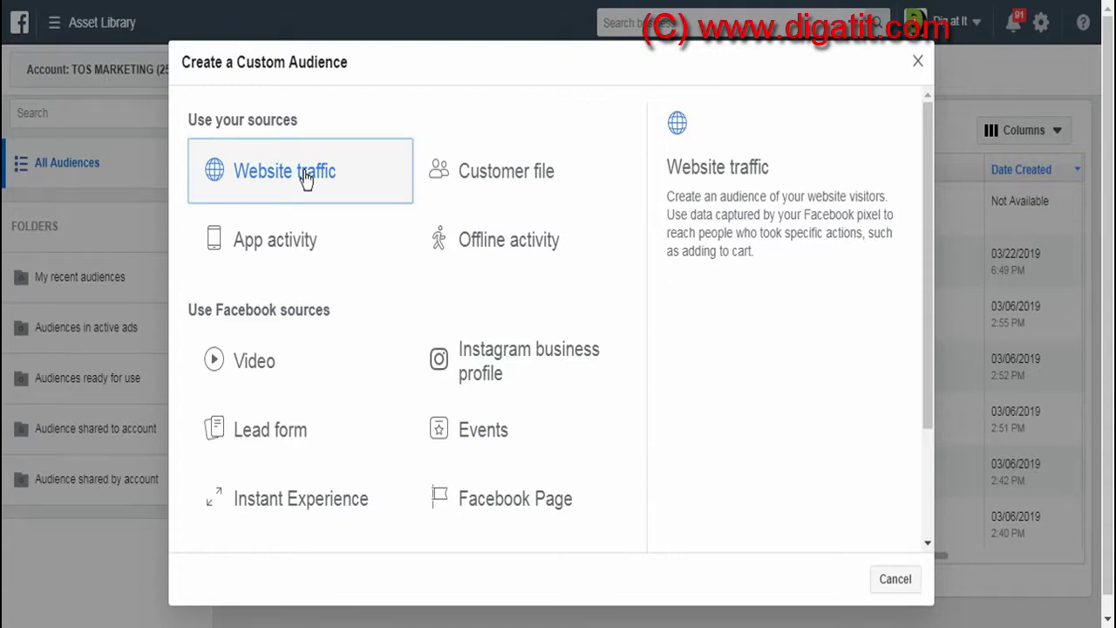
pyautogui.click(364, 209)
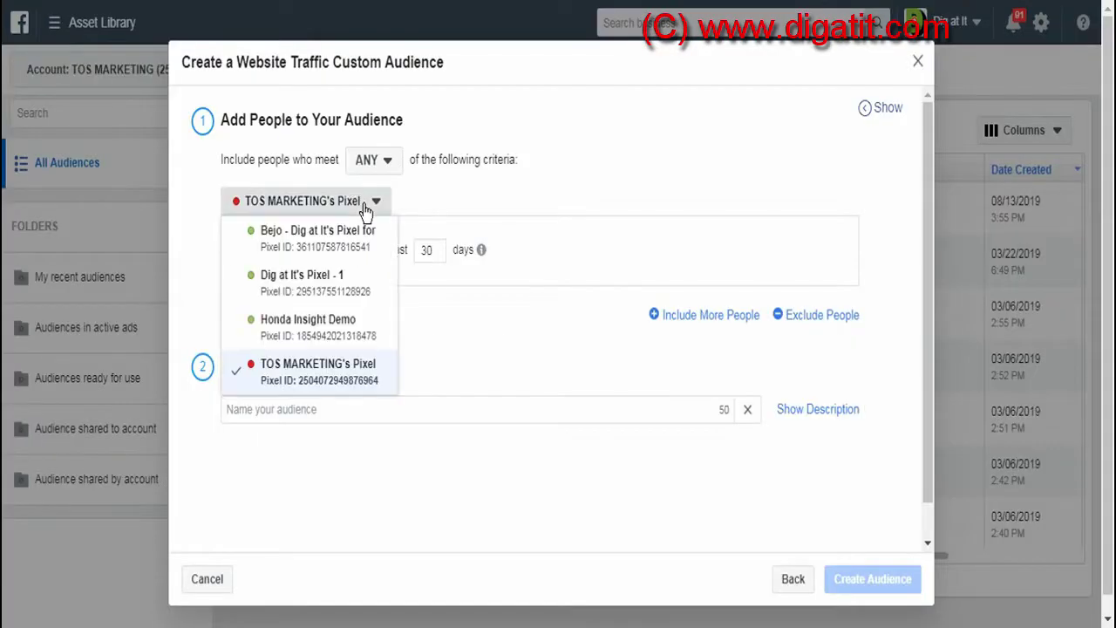
pyautogui.click(304, 324)
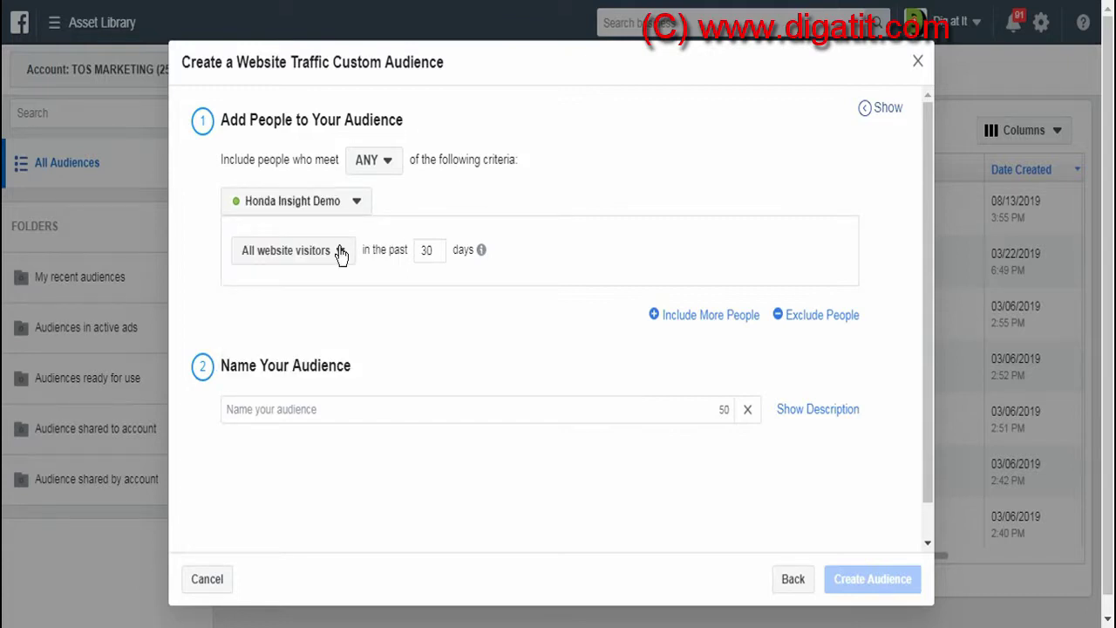
# Include people who visited specific web pages in the past 4 days.
pyautogui.click(341, 252)
pyautogui.click(342, 256)
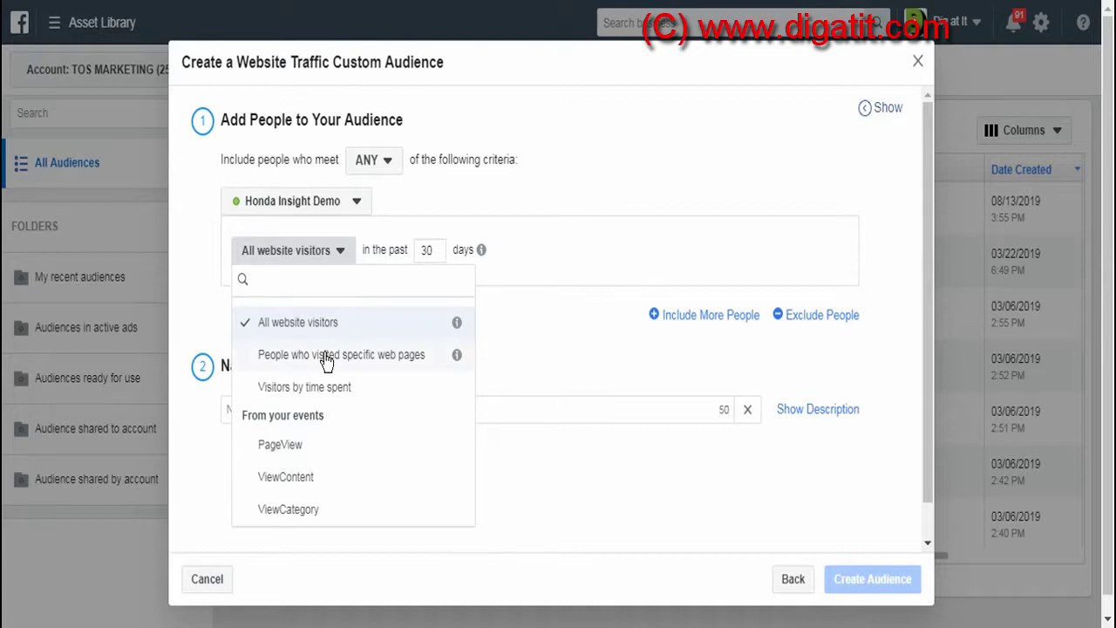
pyautogui.click(326, 357)
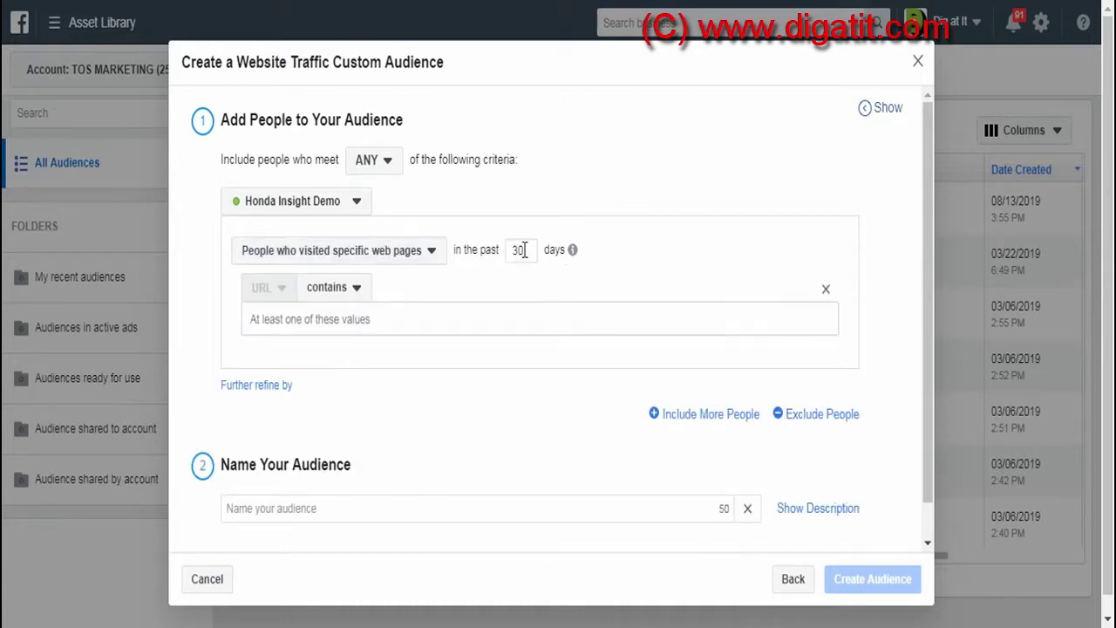
pyautogui.moveTo(525, 251); pyautogui.dragTo(493, 252)
pyautogui.click(395, 323)
pyautogui.click(336, 291)
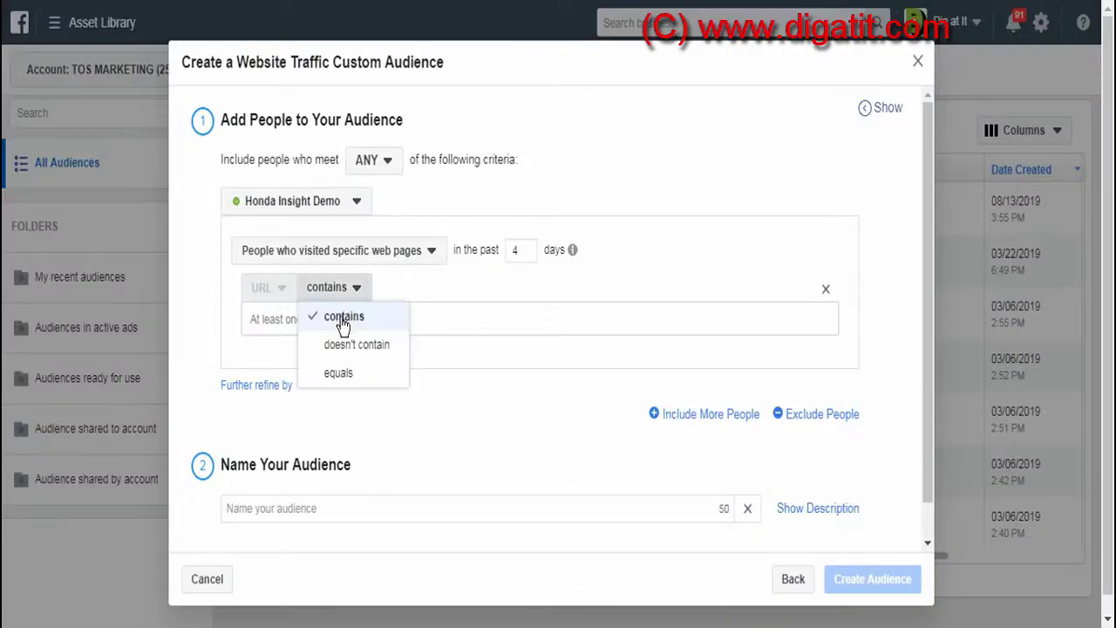
pyautogui.click(340, 376)
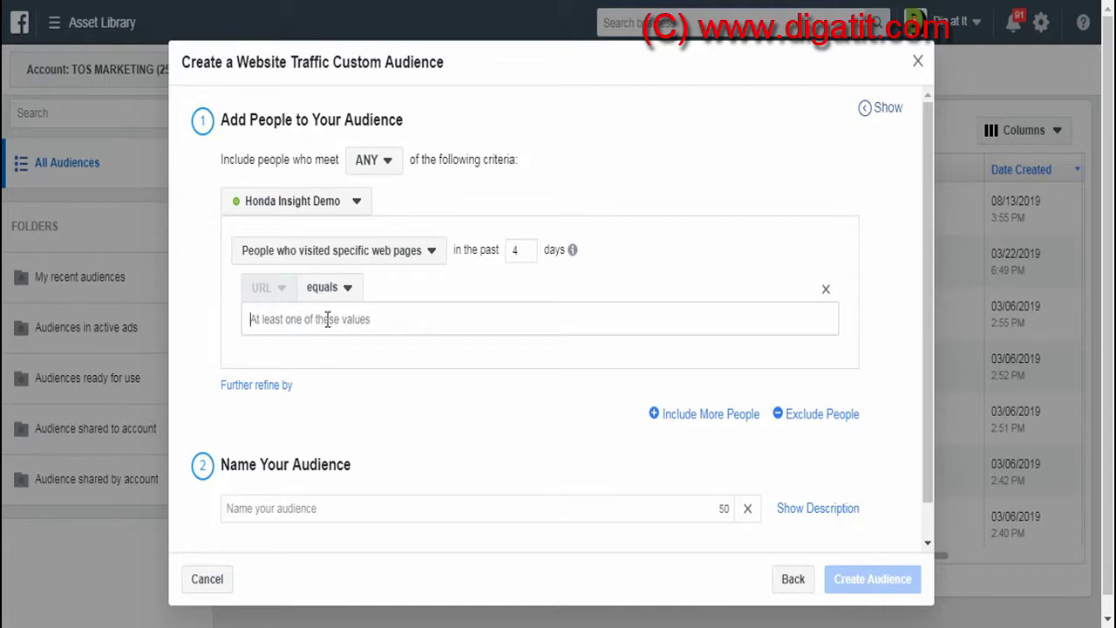
pyautogui.write('http://fraft.com.ng/product/honda-insight-2019/')
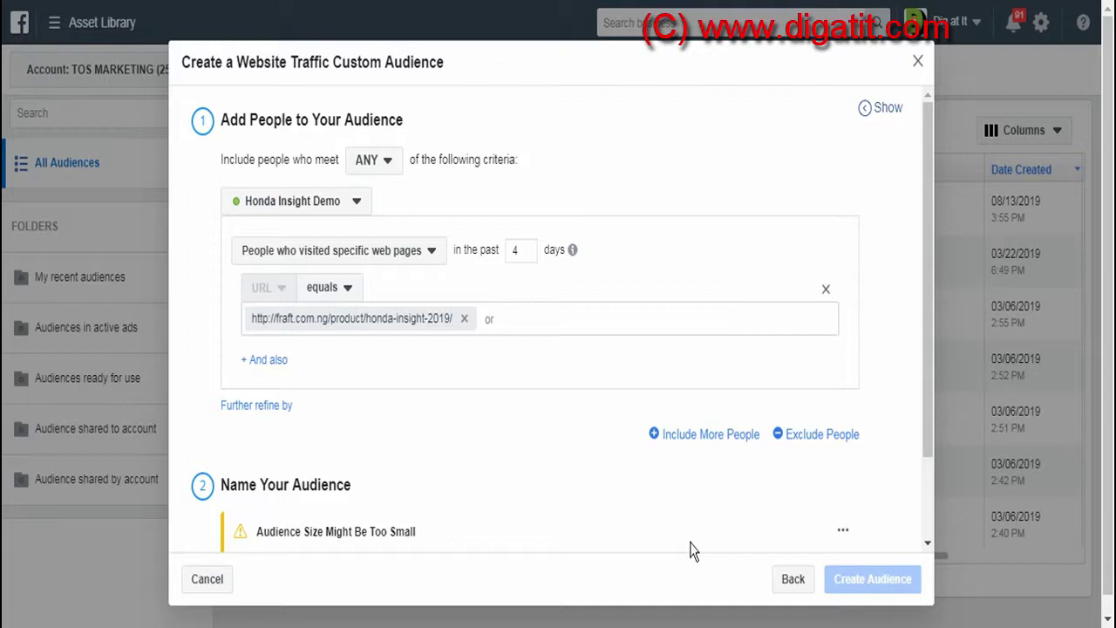
# Try 5, 10 and 30 days as the visit period for the web page rule, and restore it to 4 days.
pyautogui.scroll(-3, 690, 538)
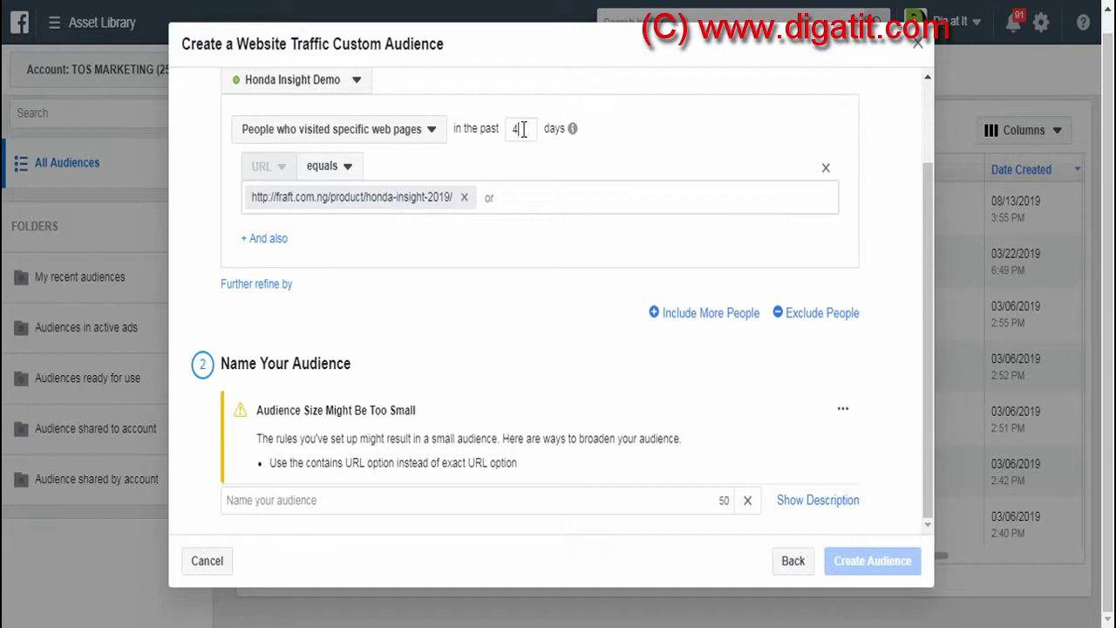
pyautogui.press('BackSpace')
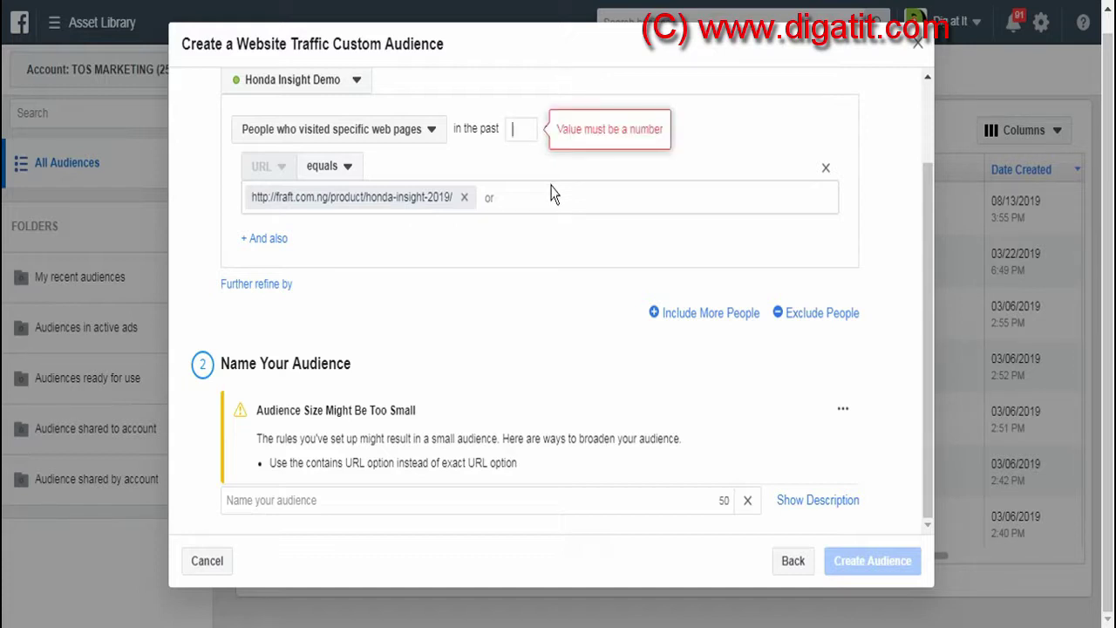
pyautogui.write('5')
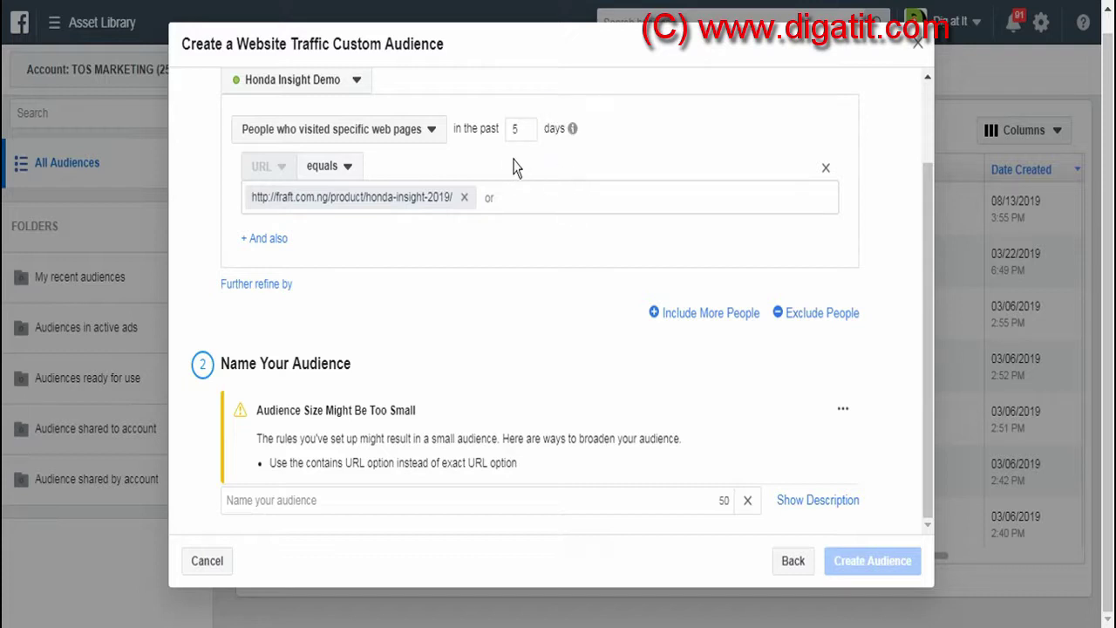
pyautogui.moveTo(520, 129); pyautogui.dragTo(499, 135)
pyautogui.write('10')
pyautogui.doubleClick(515, 131)
pyautogui.write('30')
pyautogui.doubleClick(527, 130)
pyautogui.write('4')
pyautogui.doubleClick(513, 132)
pyautogui.click(494, 299)
pyautogui.doubleClick(516, 128)
# Name the website traffic audience "Honda Retargeting - 4 Days", create it, and return to the audience list.
pyautogui.moveTo(927, 348); pyautogui.dragTo(907, 230)
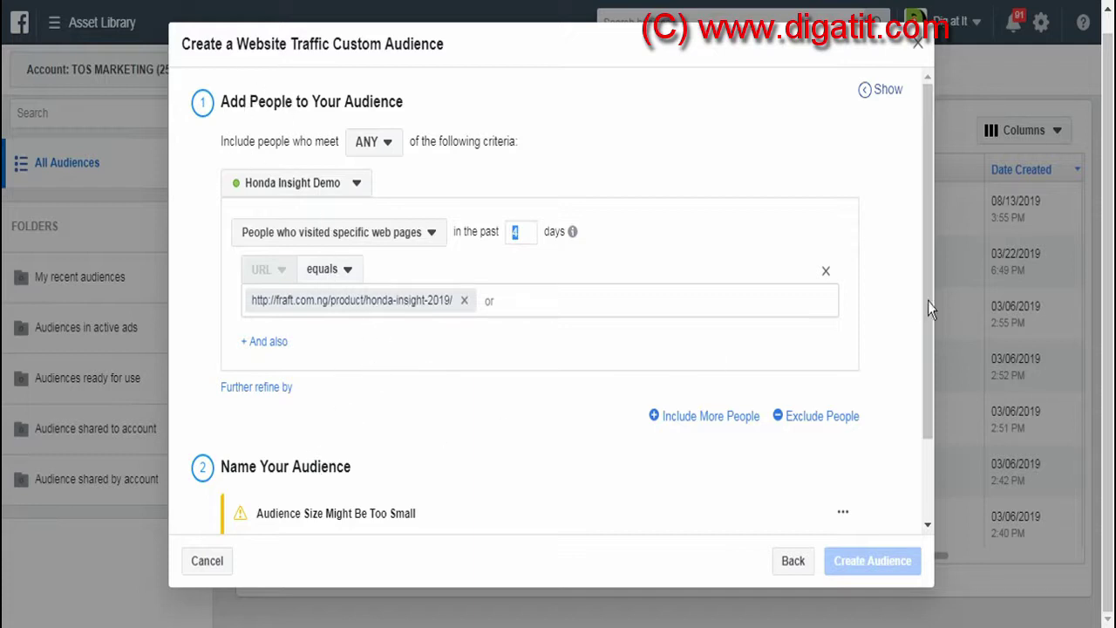
pyautogui.moveTo(928, 294); pyautogui.dragTo(925, 484)
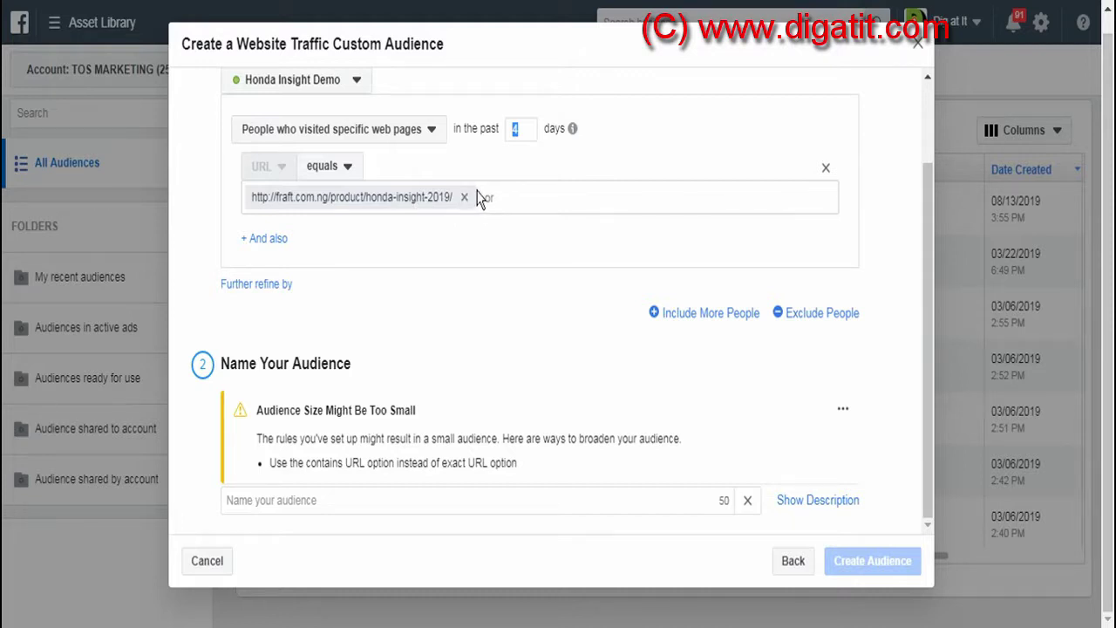
pyautogui.click(510, 379)
pyautogui.click(373, 498)
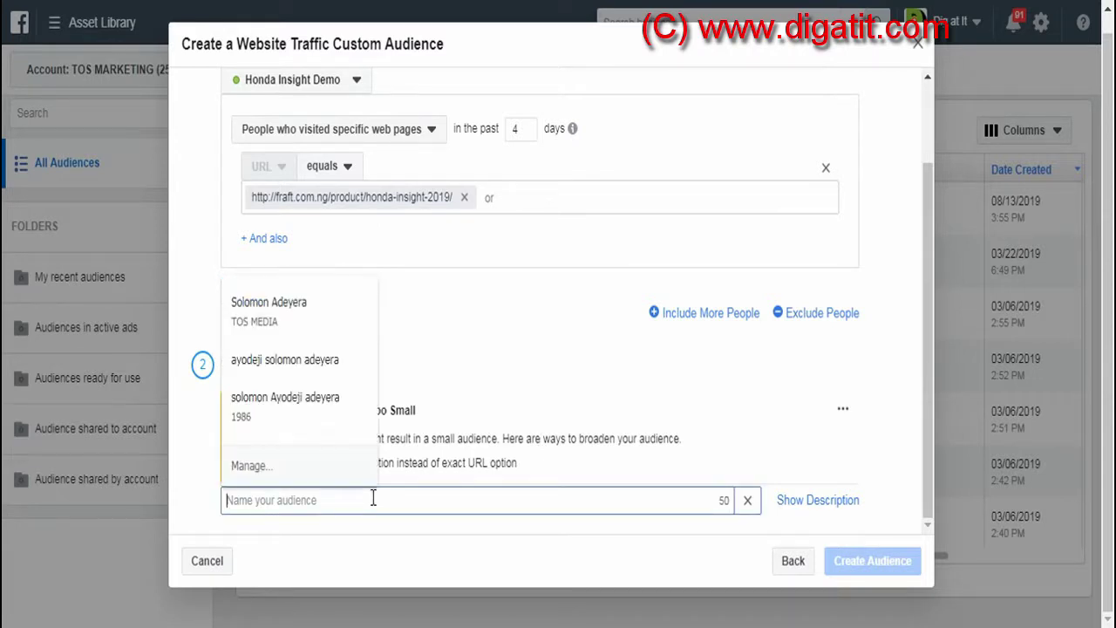
pyautogui.click(383, 502)
pyautogui.write('H')
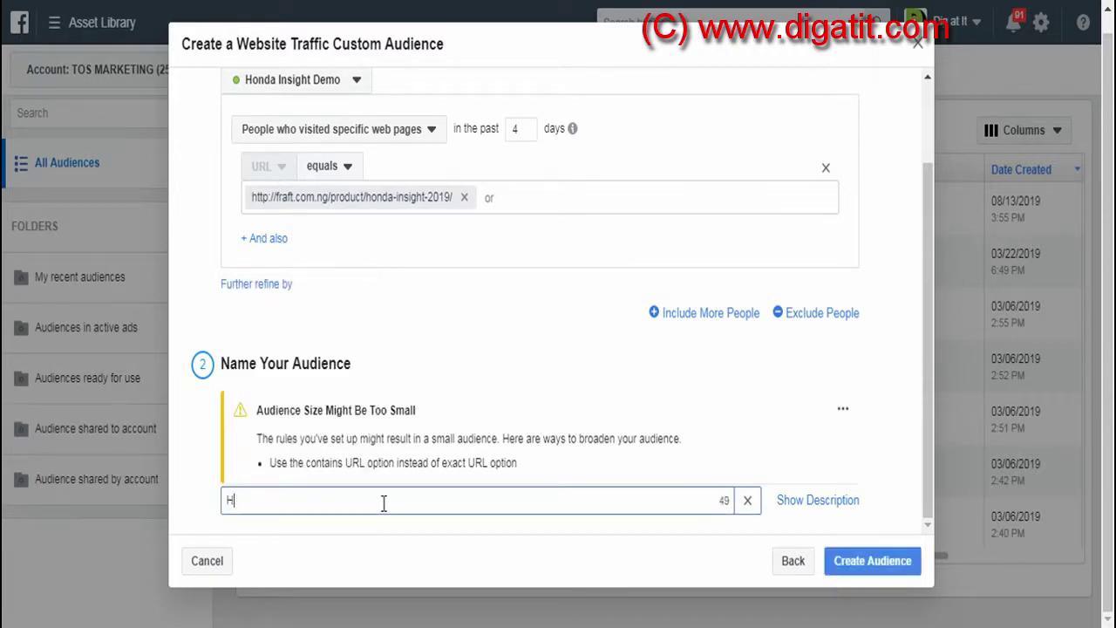
pyautogui.write('onda')
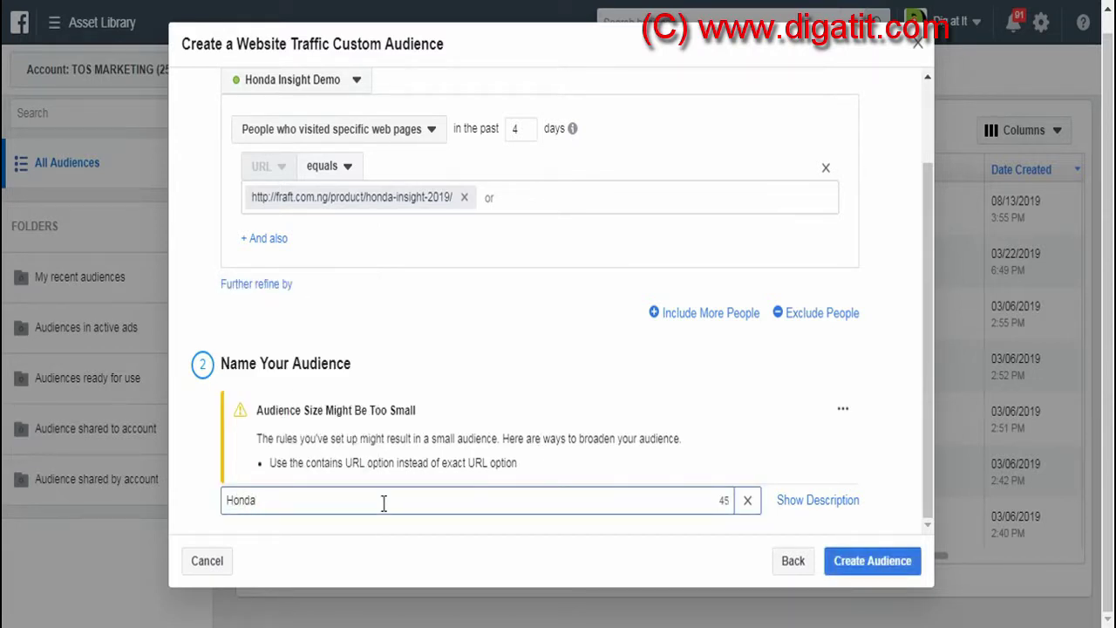
pyautogui.write(' Retargeting - ')
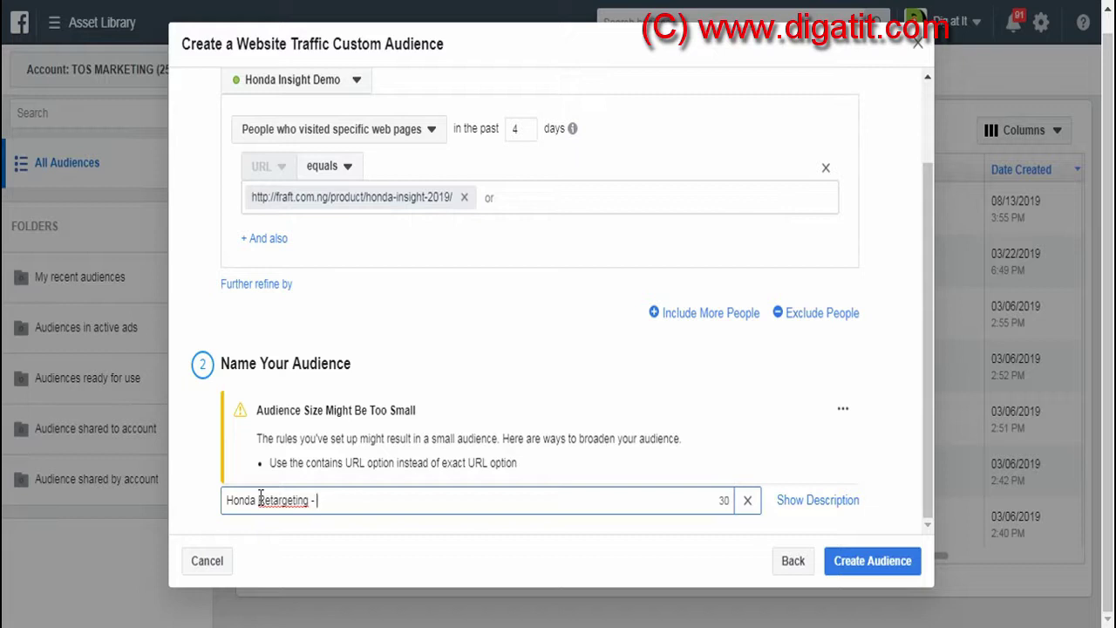
pyautogui.write('4 Days')
pyautogui.click(860, 571)
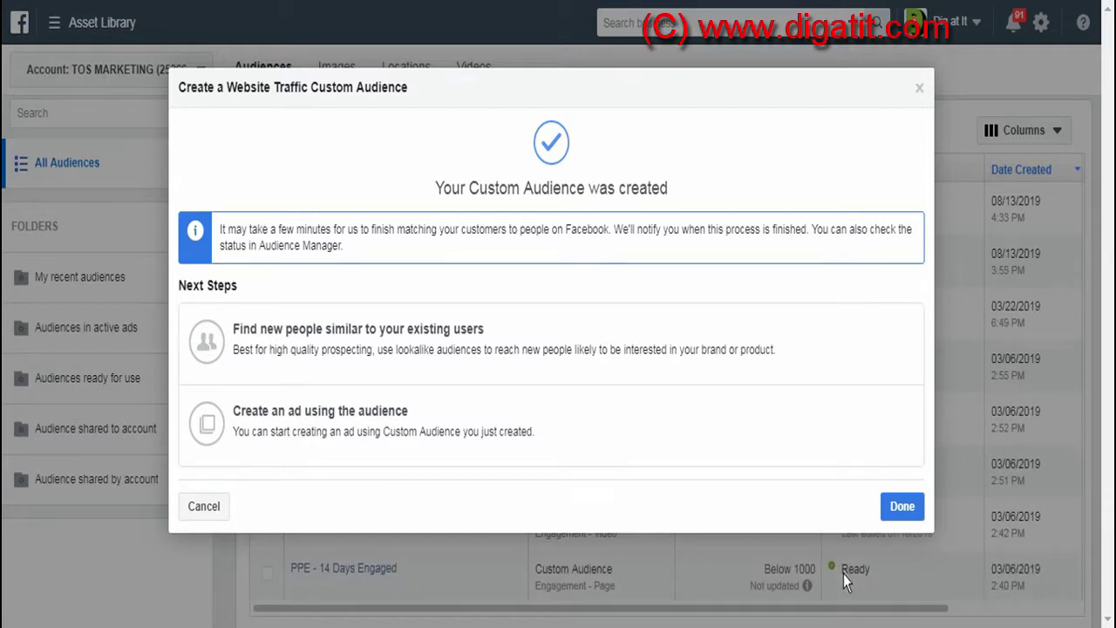
pyautogui.click(901, 507)
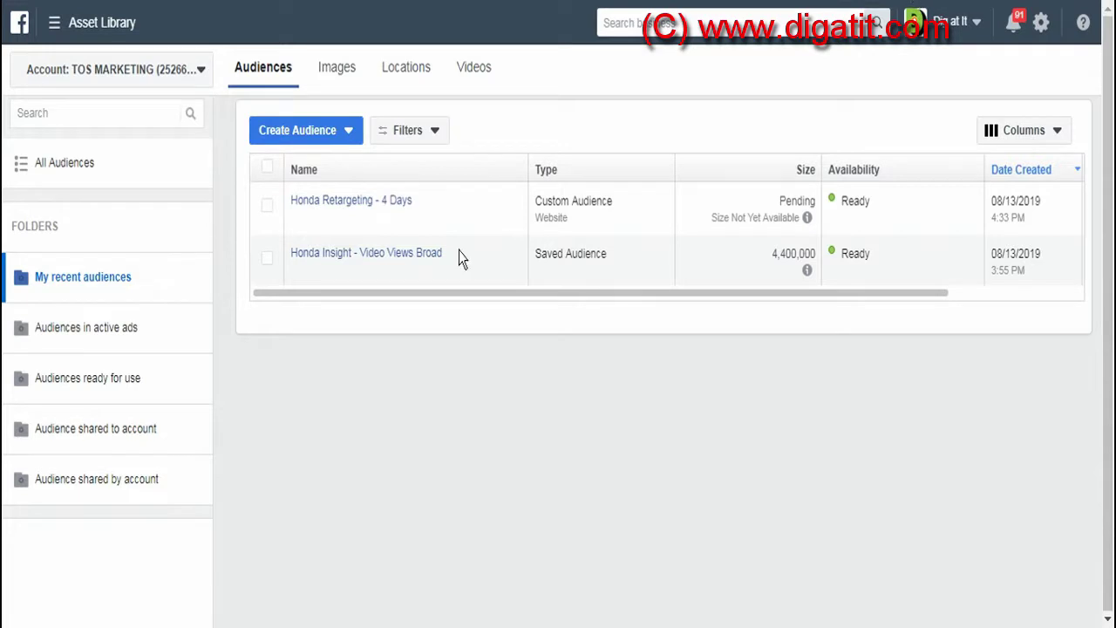
# Start another website traffic custom audience on the Honda Insight Demo pixel for people who visited specific web pages in the past 10 days.
pyautogui.moveTo(401, 202)
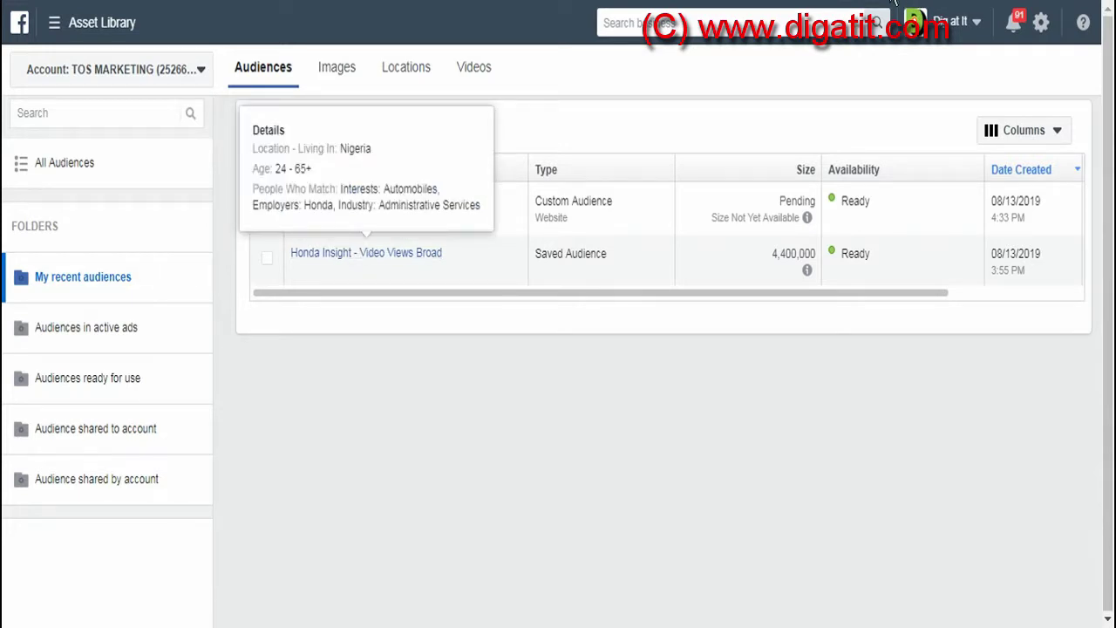
pyautogui.click(342, 138)
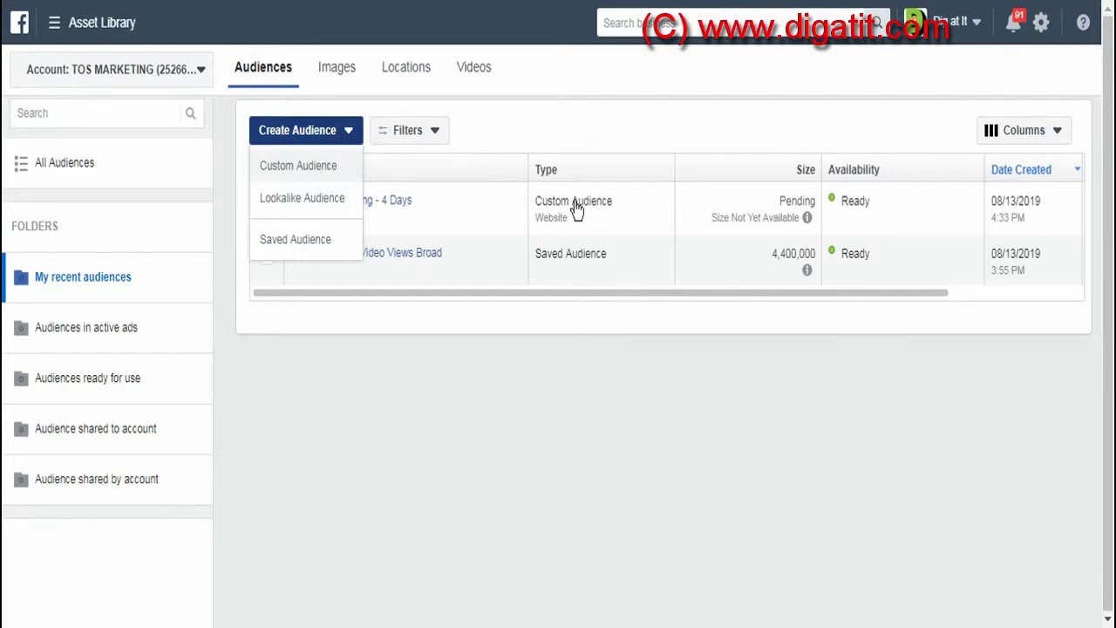
pyautogui.click(393, 201)
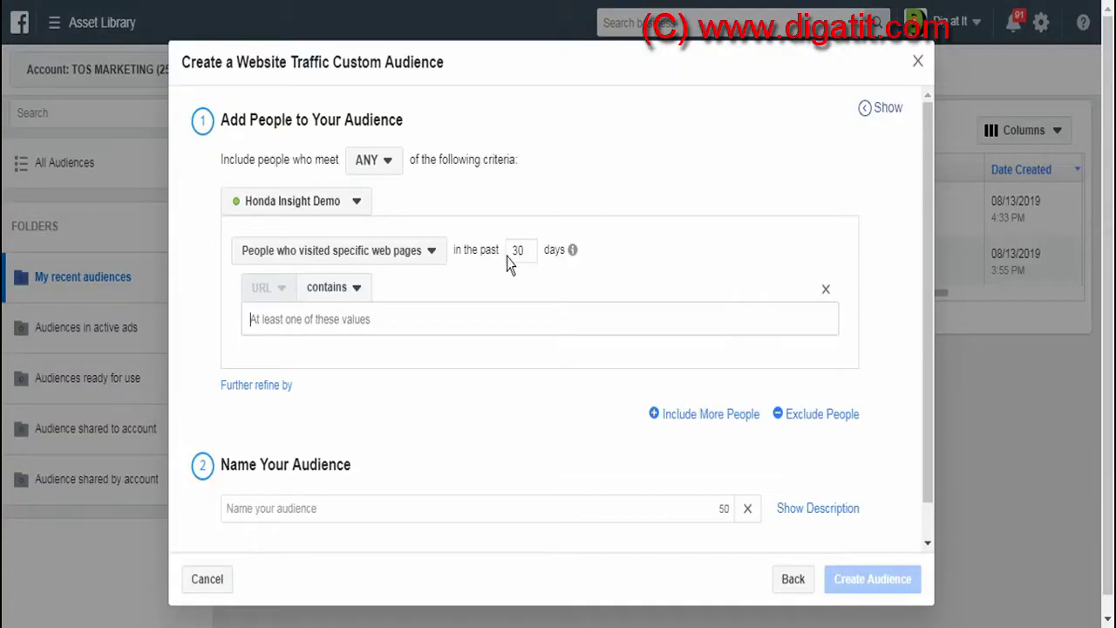
pyautogui.doubleClick(518, 250)
pyautogui.write('10')
pyautogui.click(354, 290)
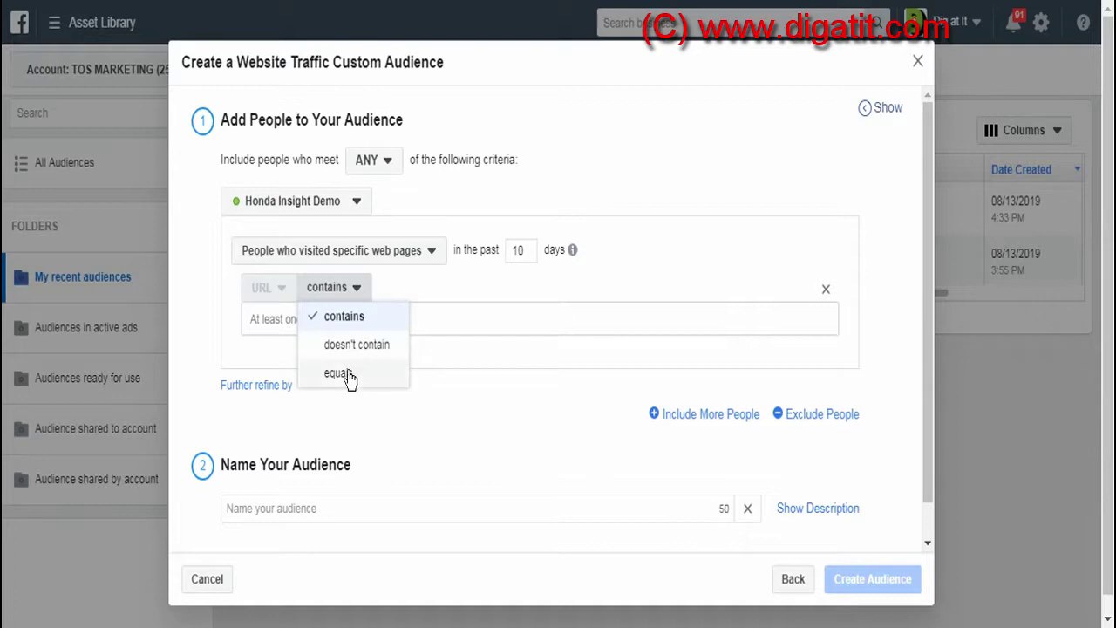
pyautogui.click(356, 373)
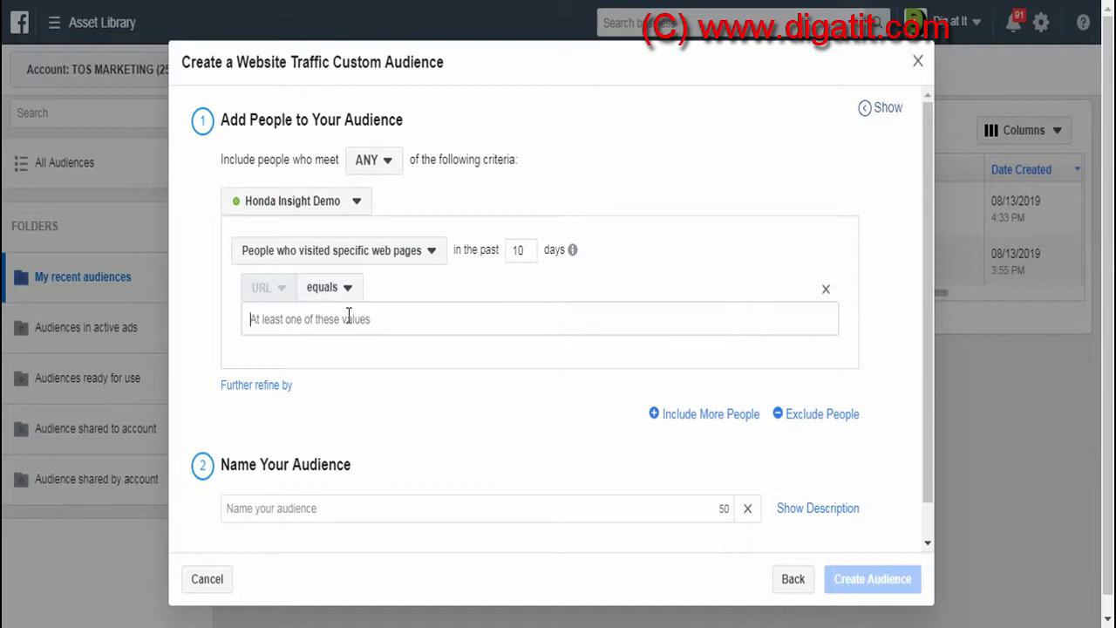
pyautogui.hotkey('ctrl', 'v')
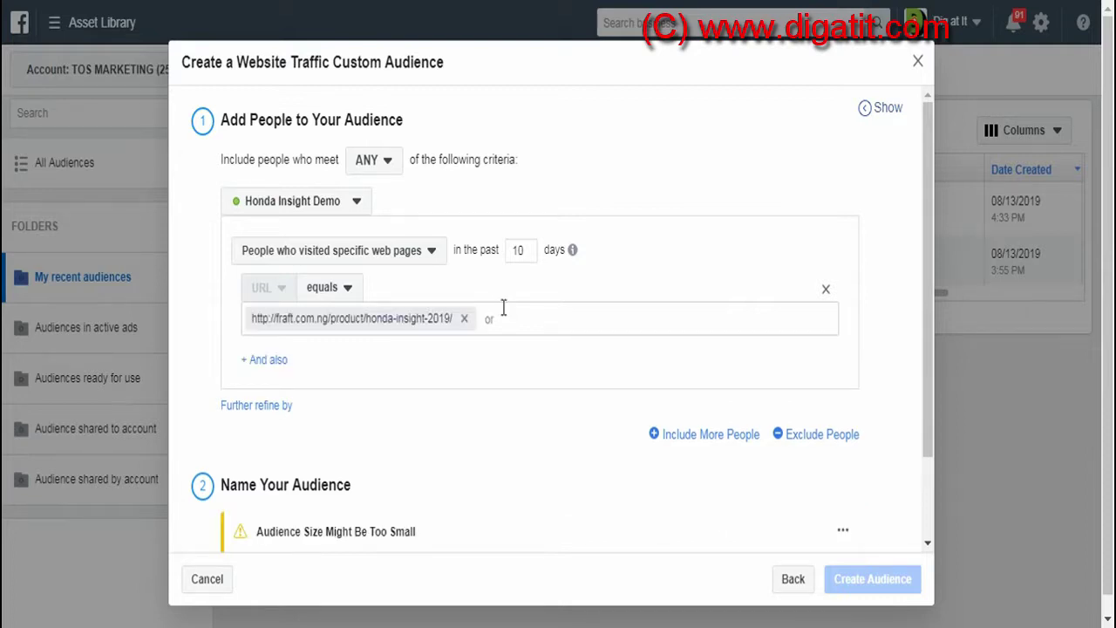
# Name the audience "Honda Retargeting - 10 Days", create it, and return to the audience list.
pyautogui.scroll(-1, 415, 472)
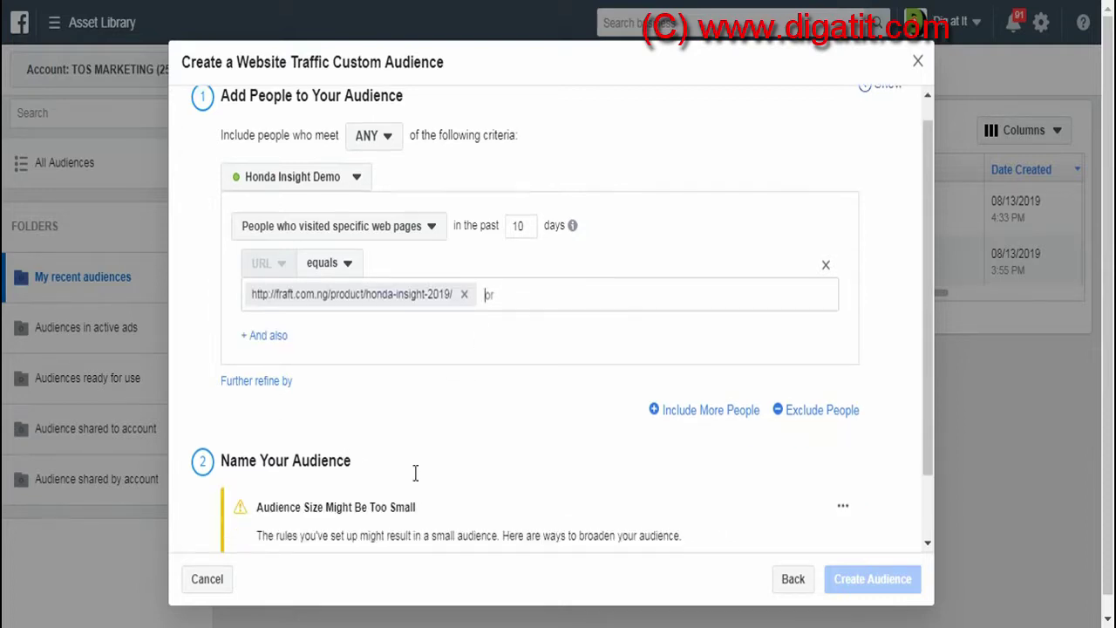
pyautogui.scroll(-2, 415, 473)
pyautogui.click(357, 518)
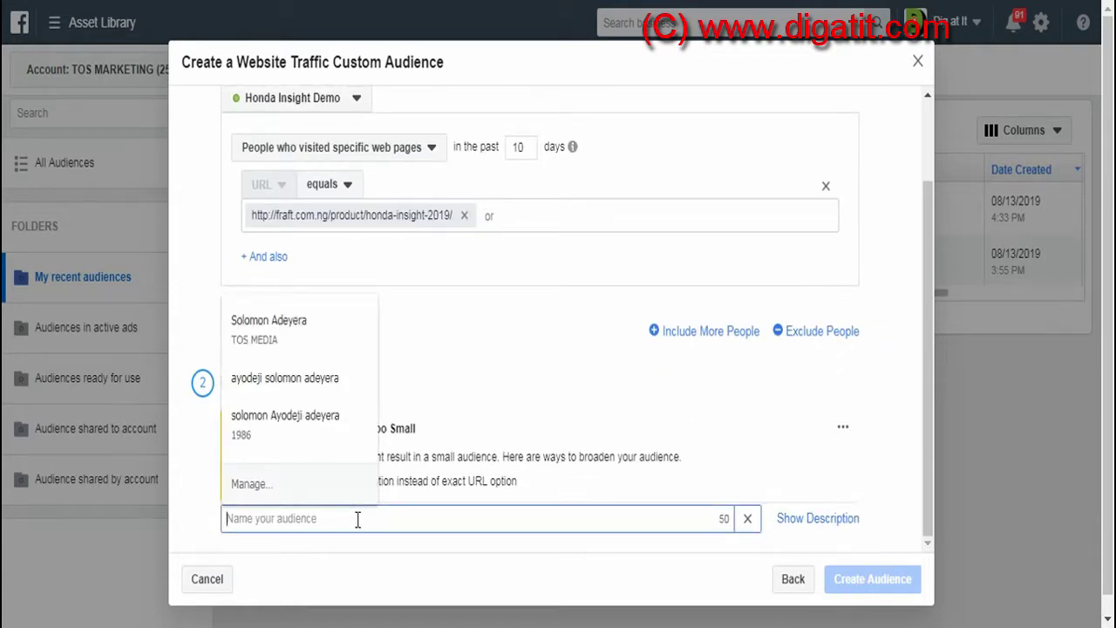
pyautogui.write('Honda Reta')
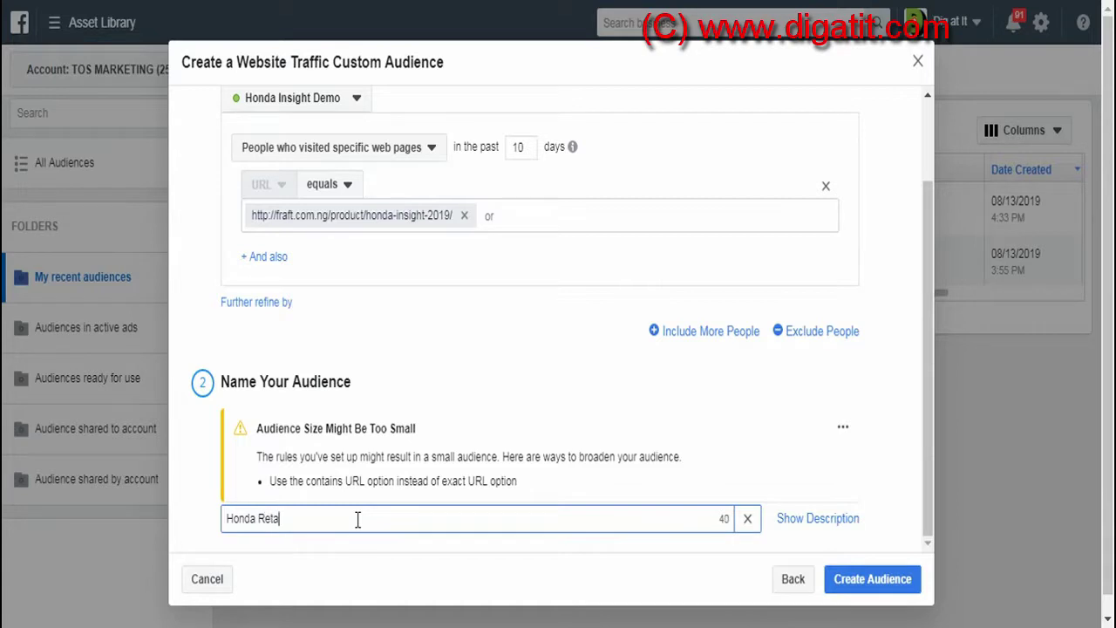
pyautogui.write('rgeting - 10 Days')
pyautogui.click(870, 580)
pyautogui.click(903, 511)
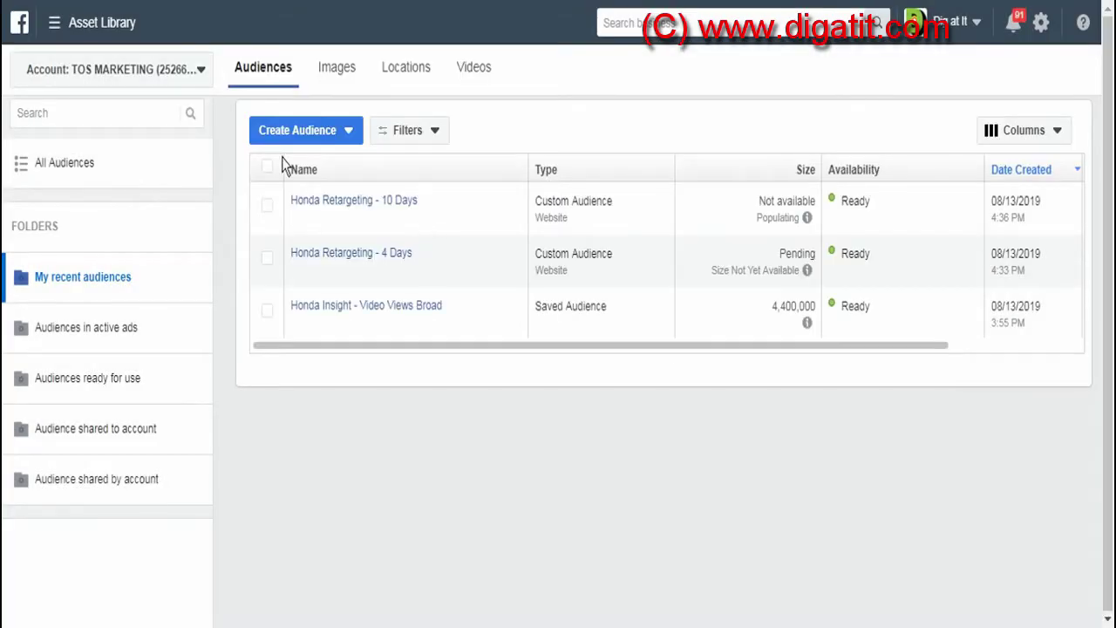
pyautogui.click(340, 154)
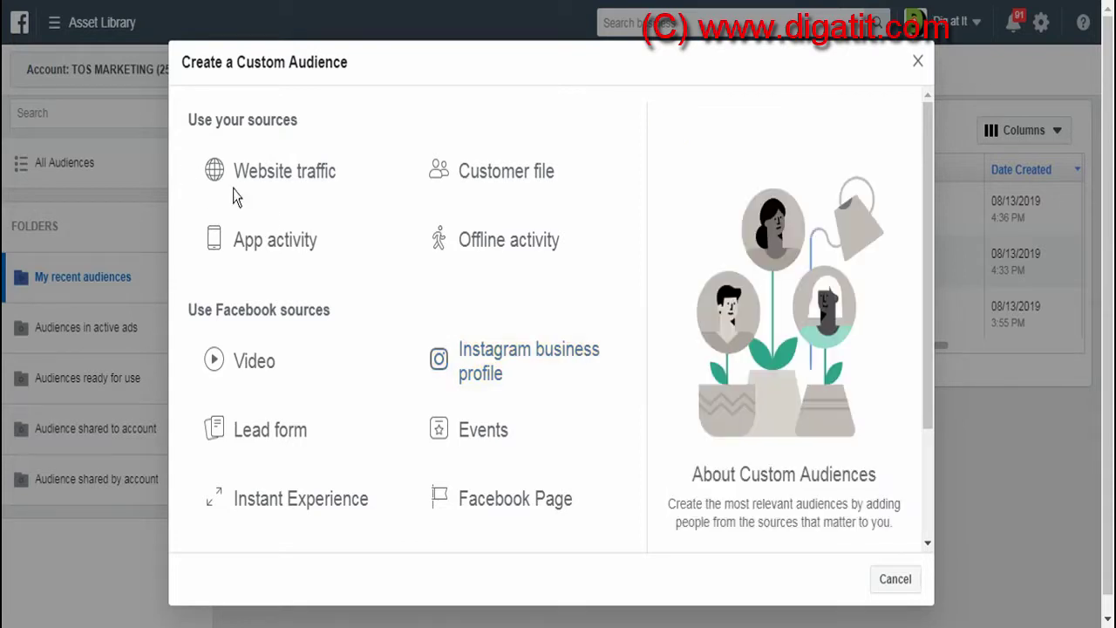
pyautogui.click(289, 182)
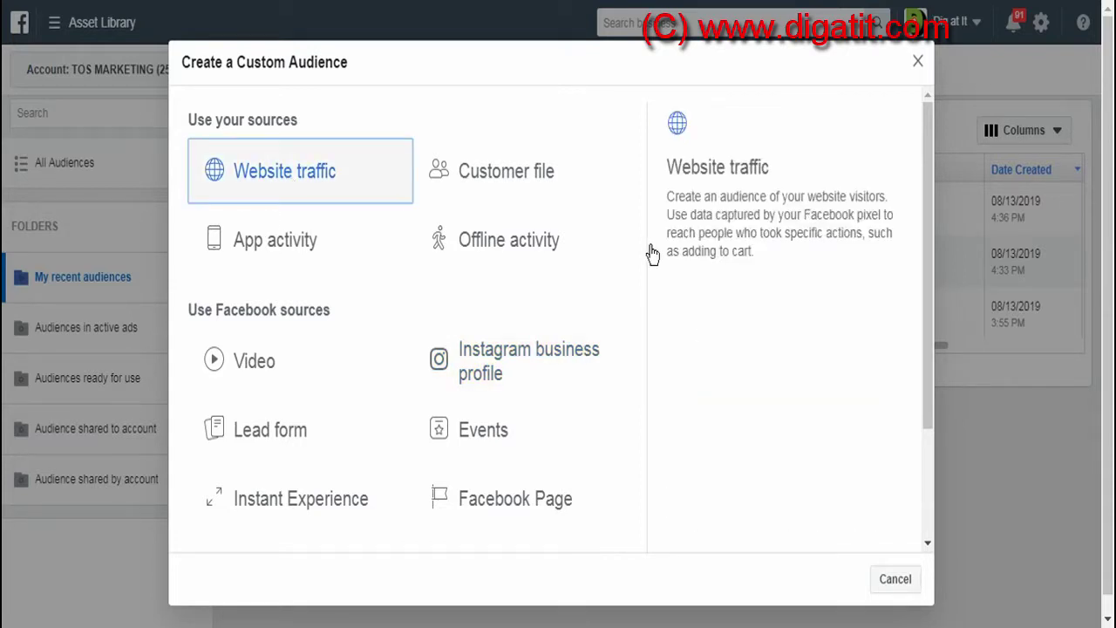
pyautogui.click(514, 228)
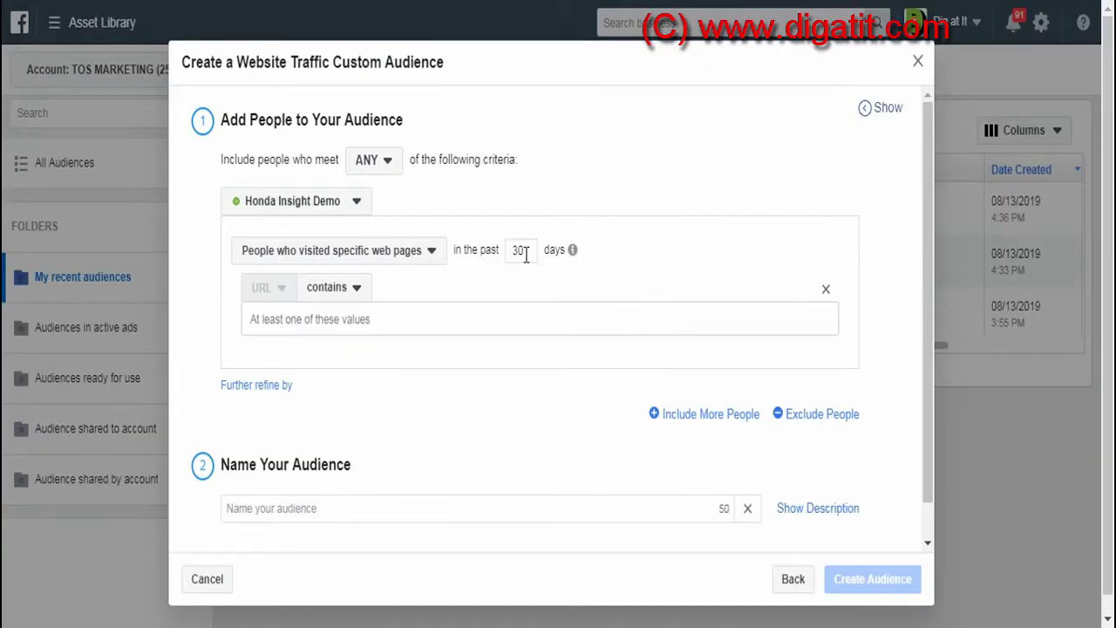
pyautogui.moveTo(526, 254); pyautogui.dragTo(495, 255)
pyautogui.write('20')
pyautogui.click(338, 375)
pyautogui.write('http://fraft.com.ng/product/honda-insight-2019/')
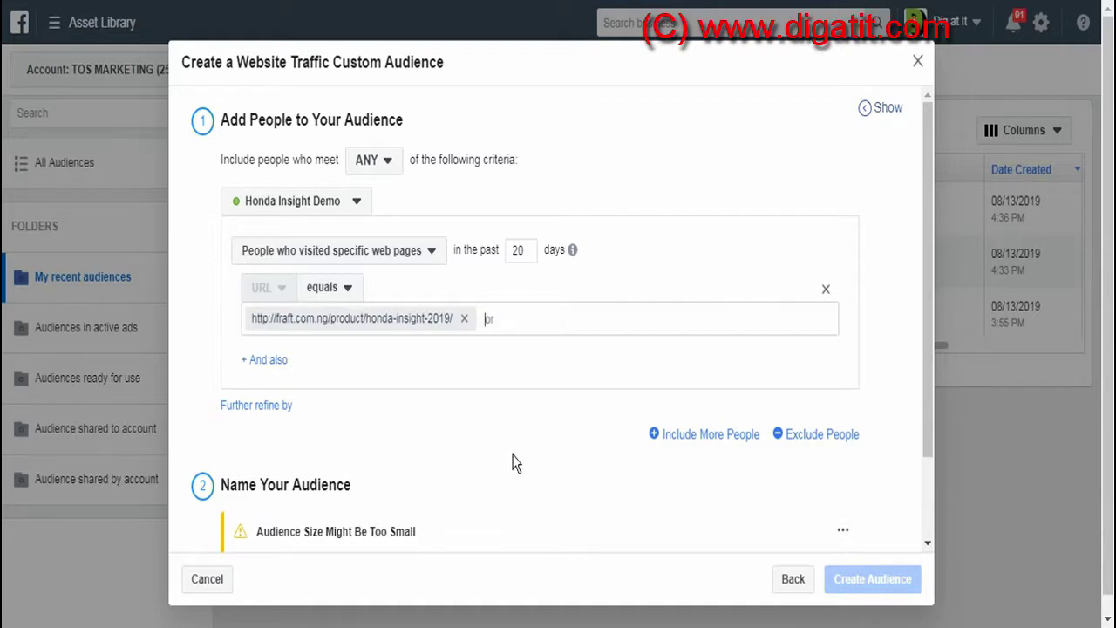
# Name the audience "Honda Retargeting - 20 Days" and create it.
pyautogui.scroll(-3, 514, 462)
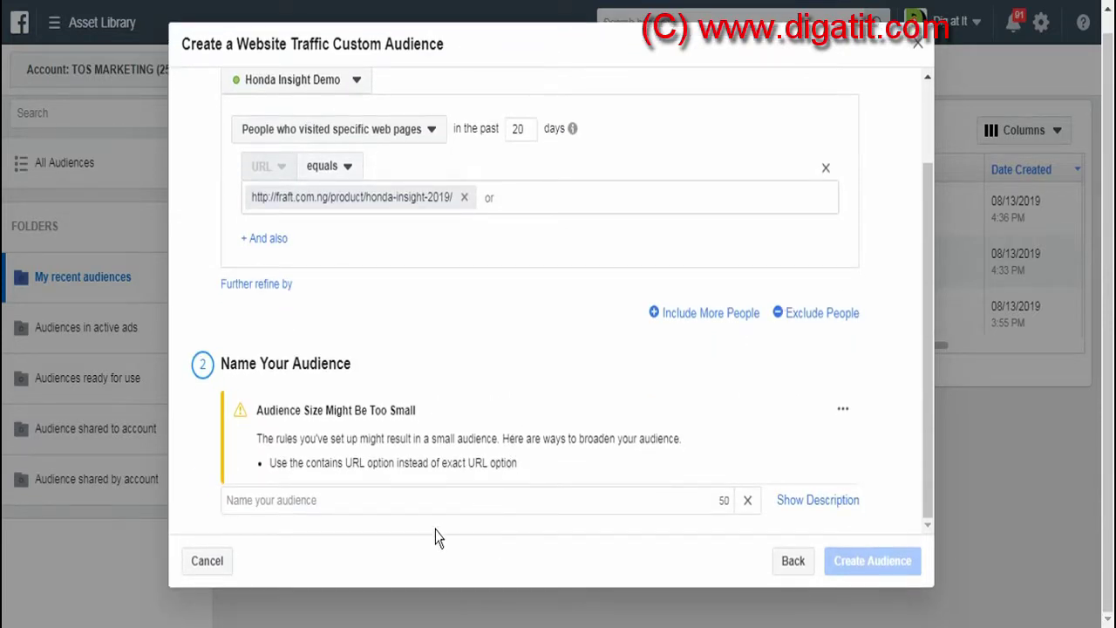
pyautogui.click(437, 505)
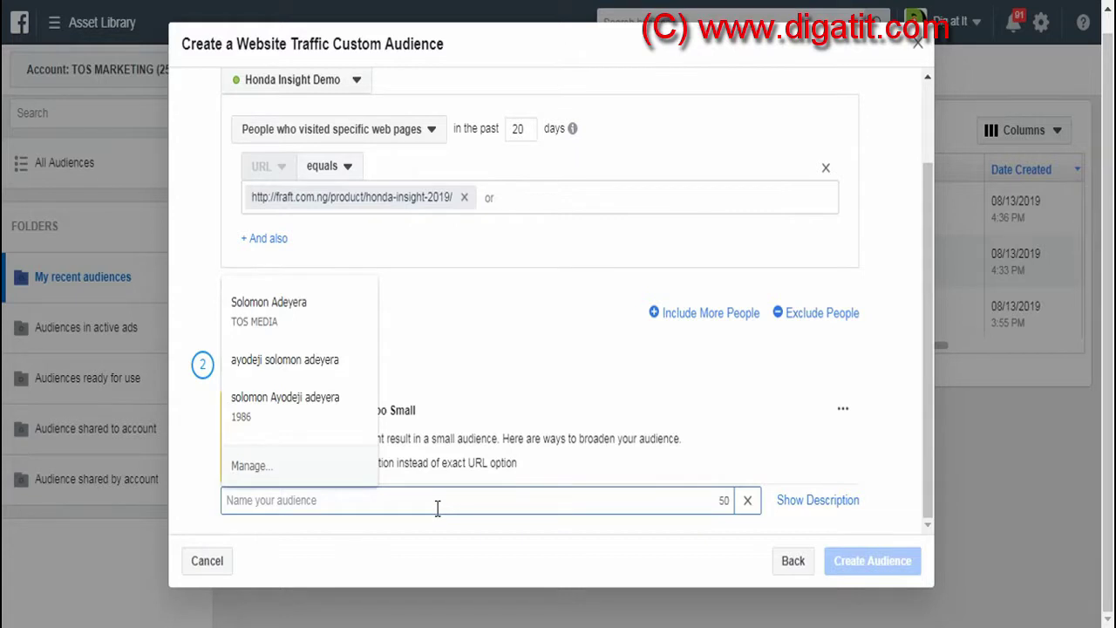
pyautogui.write('Honda')
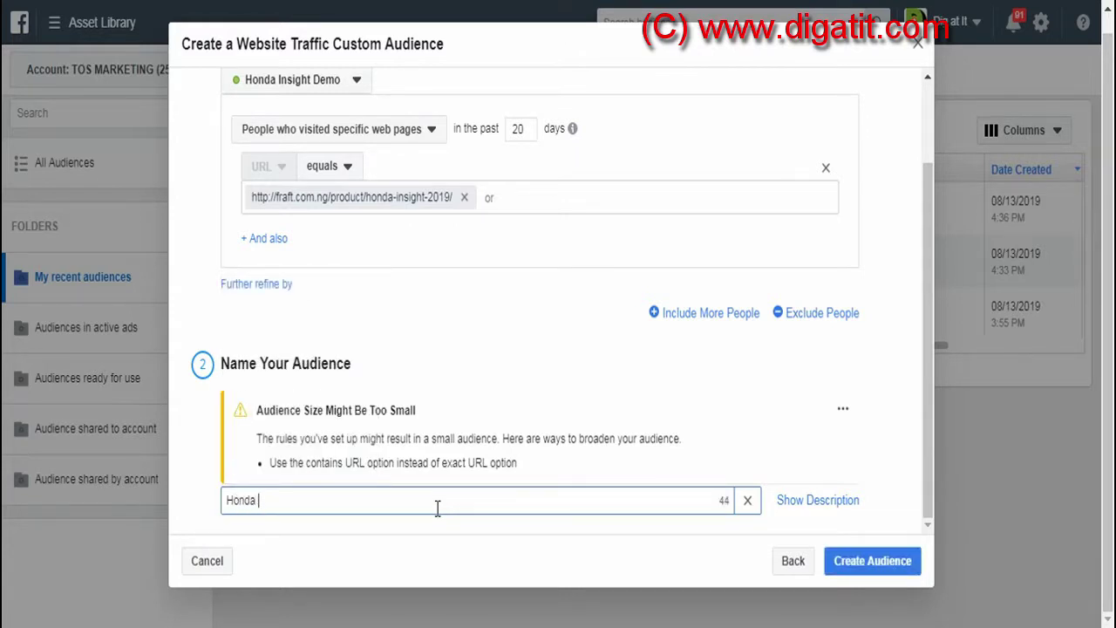
pyautogui.write(' RE')
pyautogui.press('BackSpace')
pyautogui.write('etargeting - ')
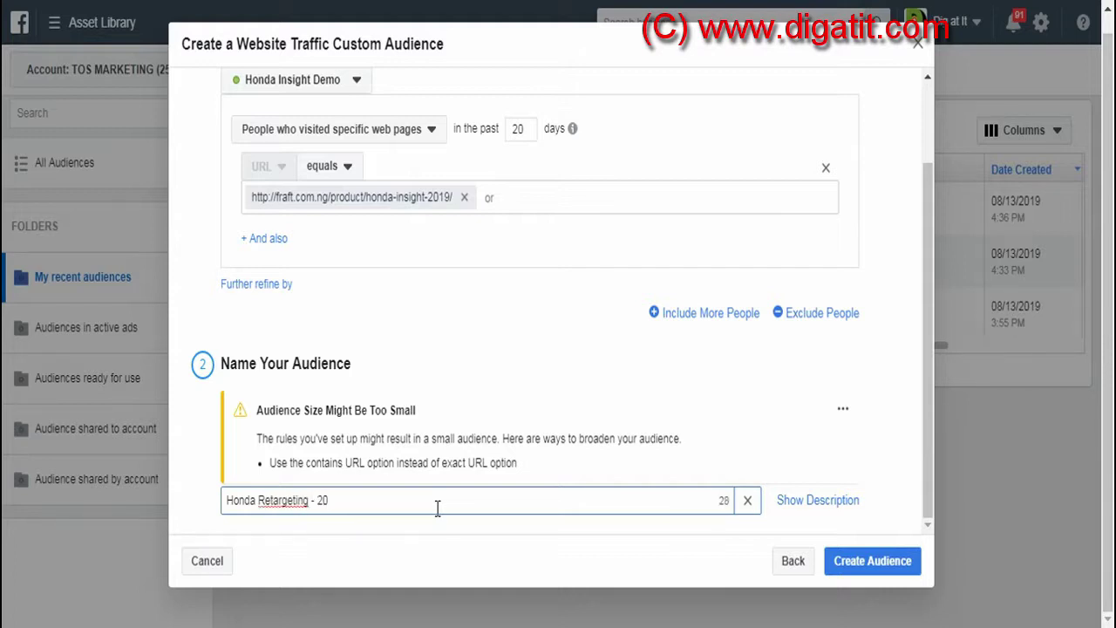
pyautogui.write('20 Days')
pyautogui.click(872, 563)
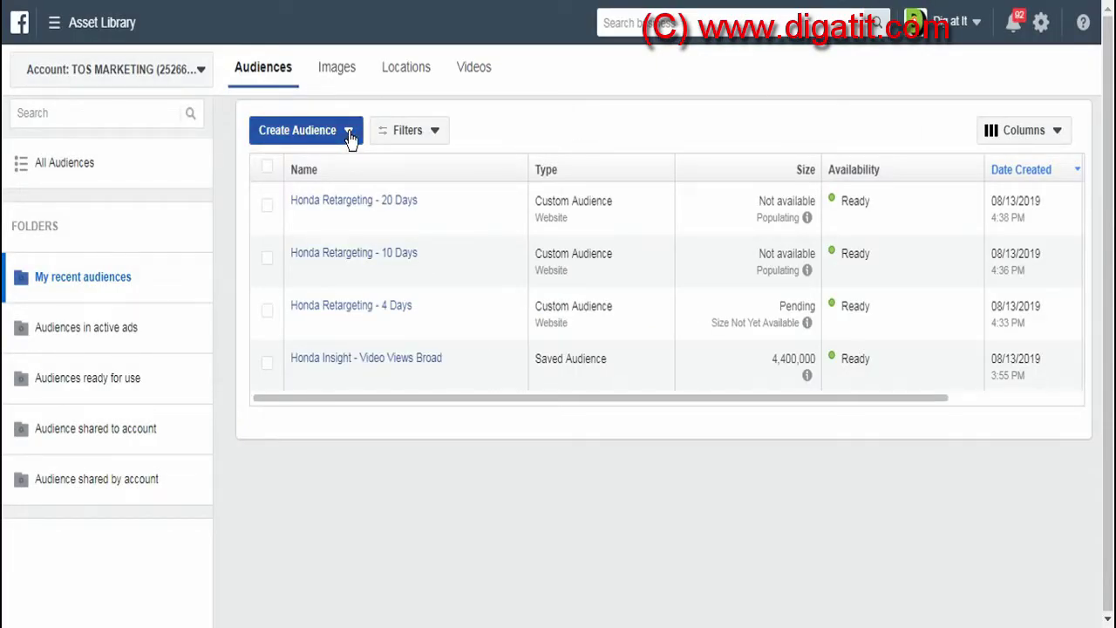
# Review the visitor criteria and event options for a website traffic audience on the Honda Insight Demo pixel, closing the setup without creating one.
pyautogui.click(349, 138)
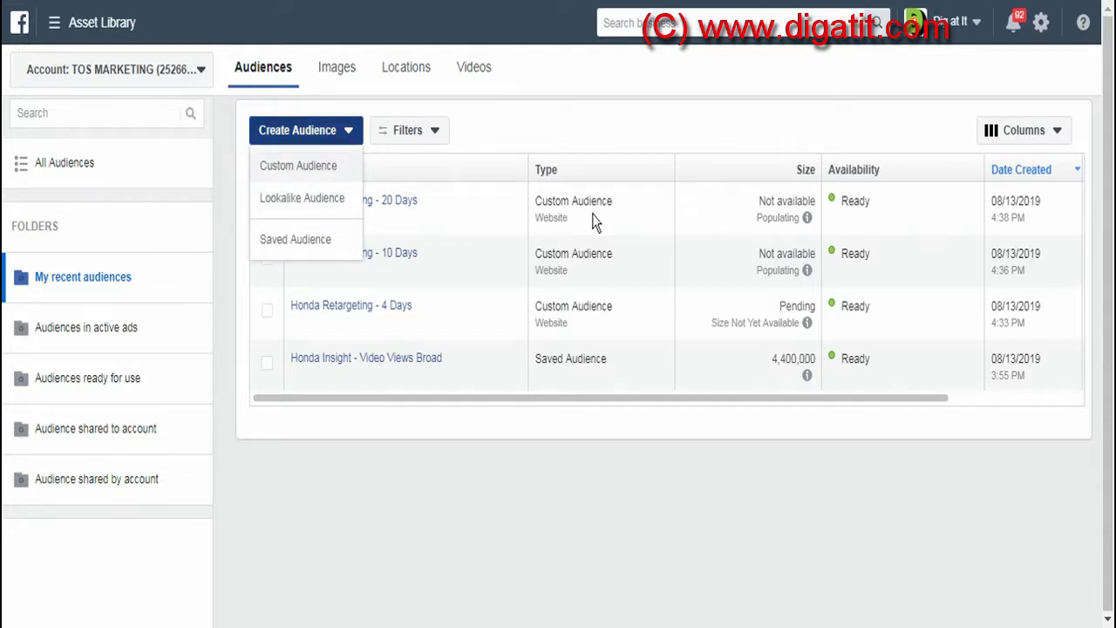
pyautogui.click(348, 218)
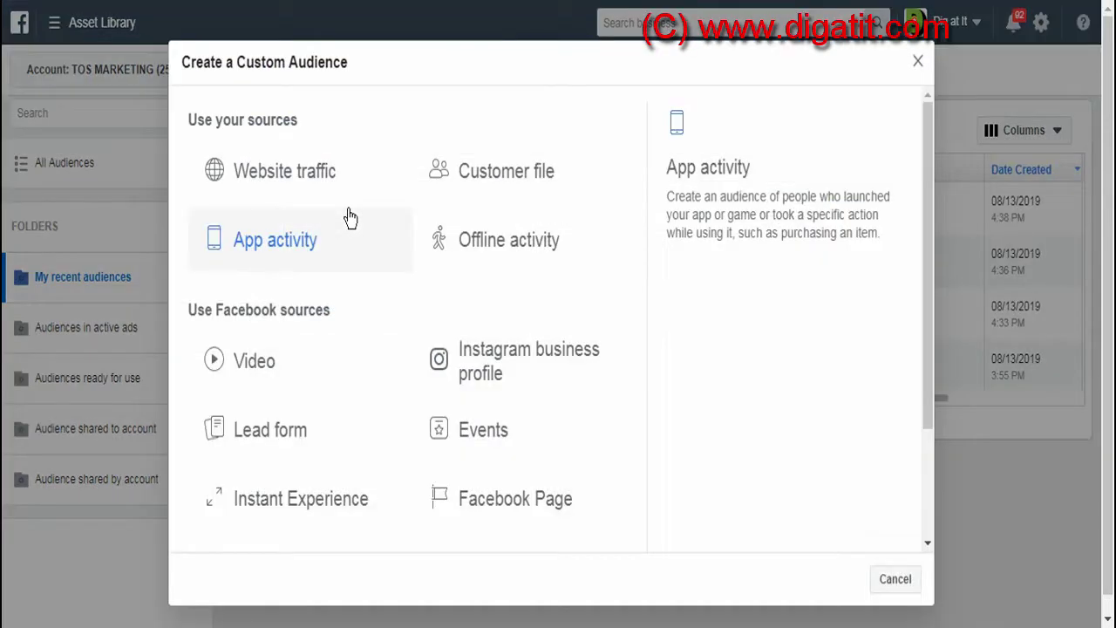
pyautogui.click(287, 171)
pyautogui.press('Escape')
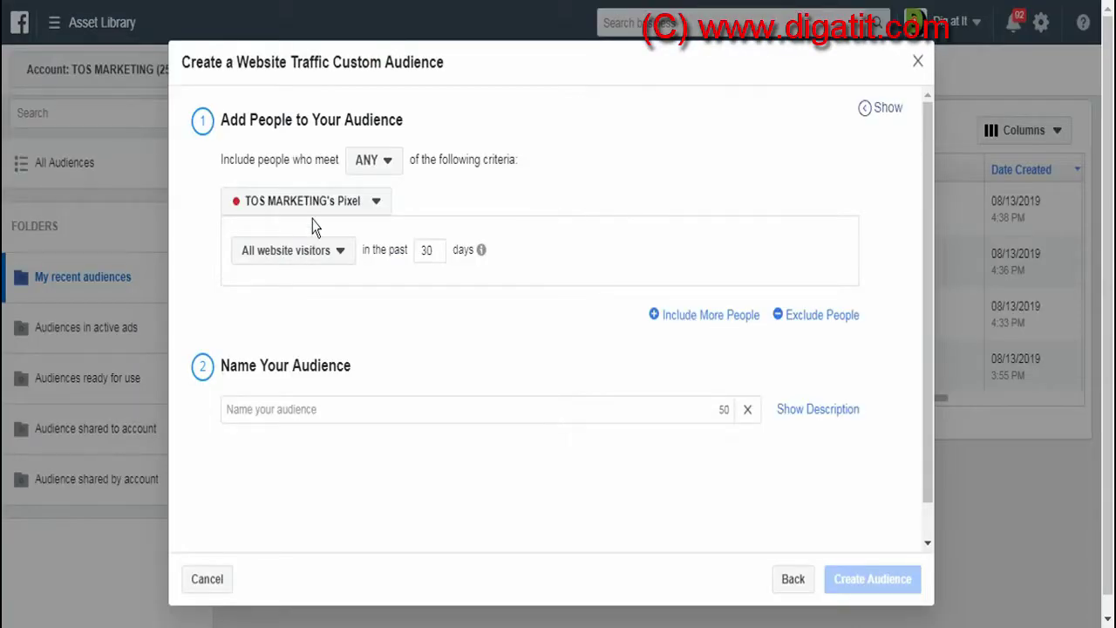
pyautogui.click(295, 202)
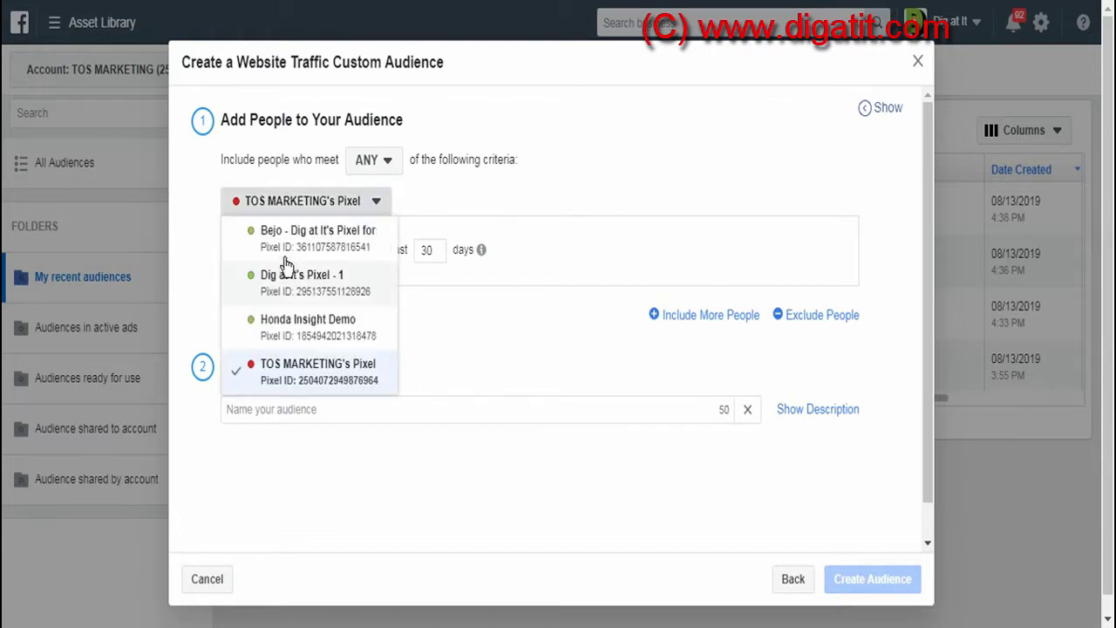
pyautogui.click(310, 319)
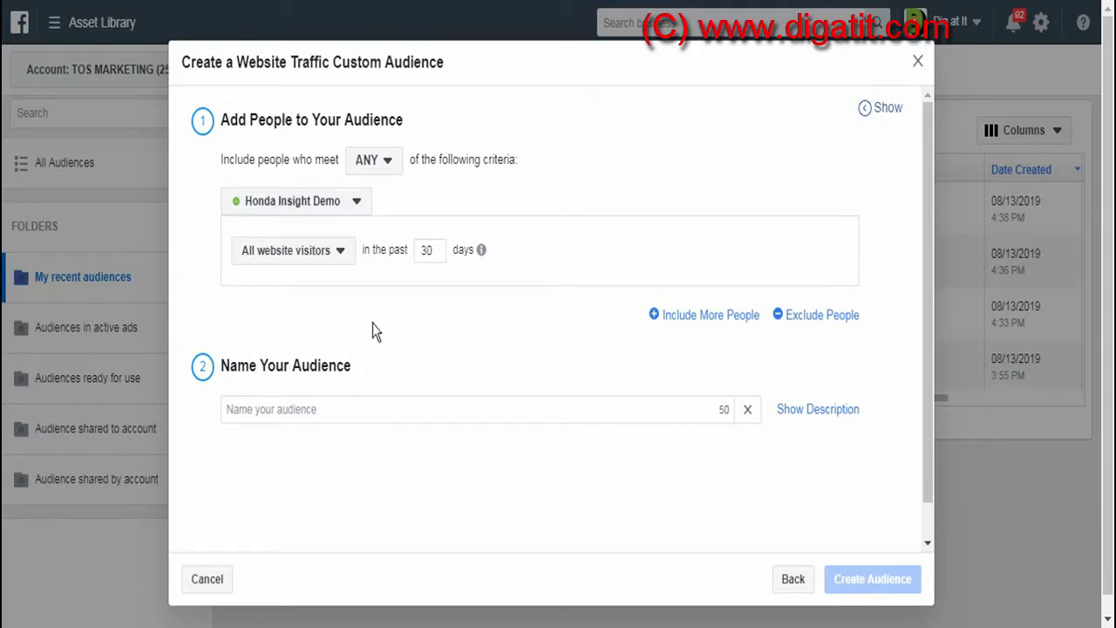
pyautogui.click(340, 251)
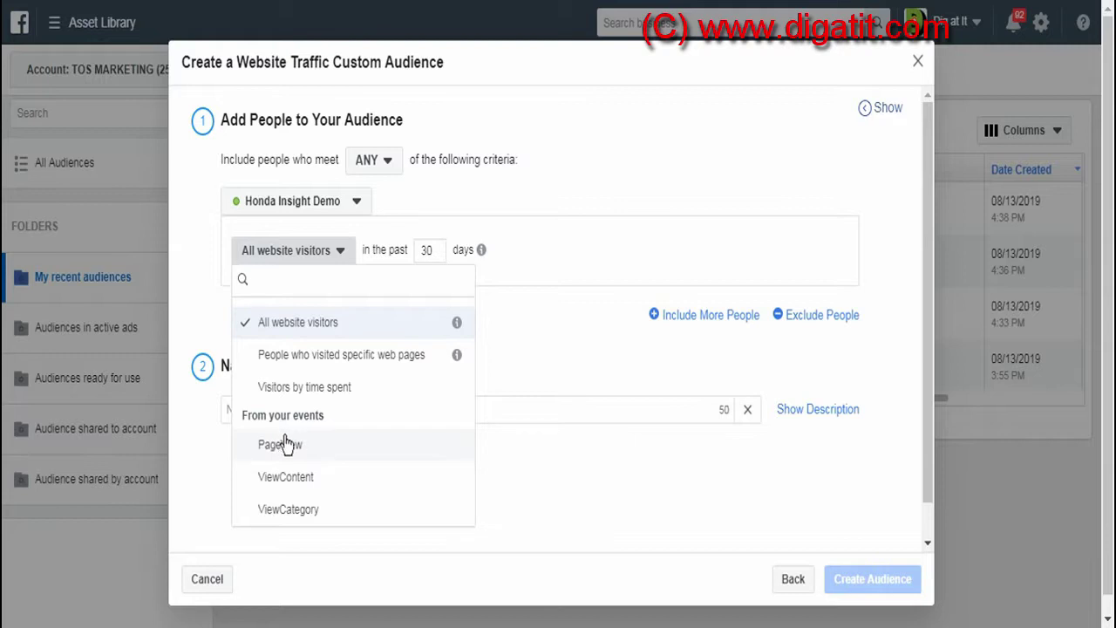
pyautogui.click(566, 498)
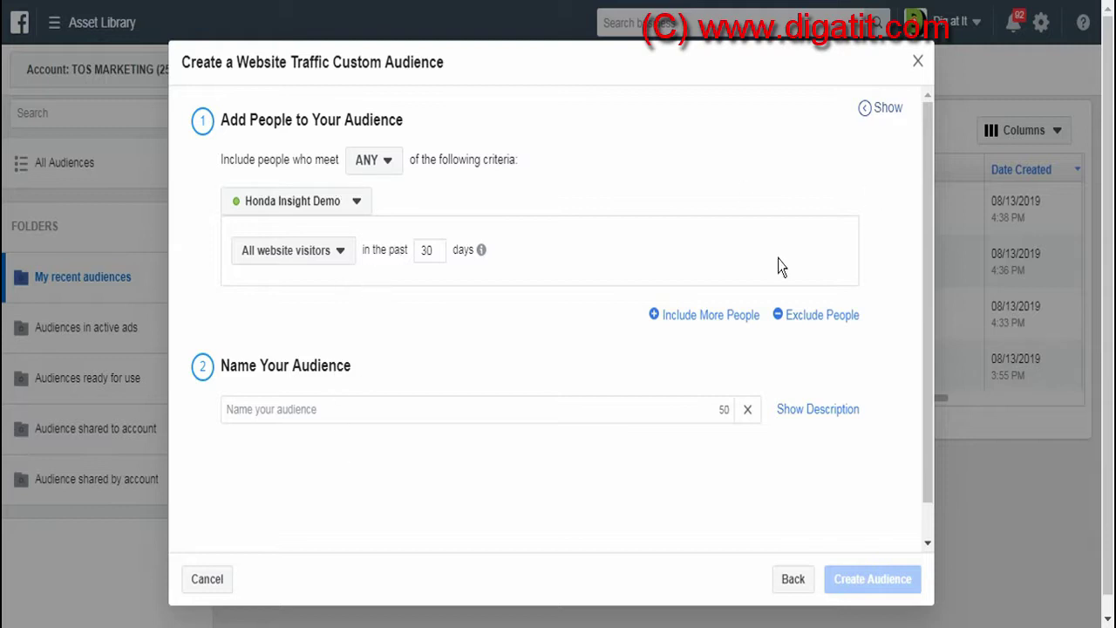
pyautogui.doubleClick(415, 252)
pyautogui.click(428, 247)
pyautogui.click(917, 62)
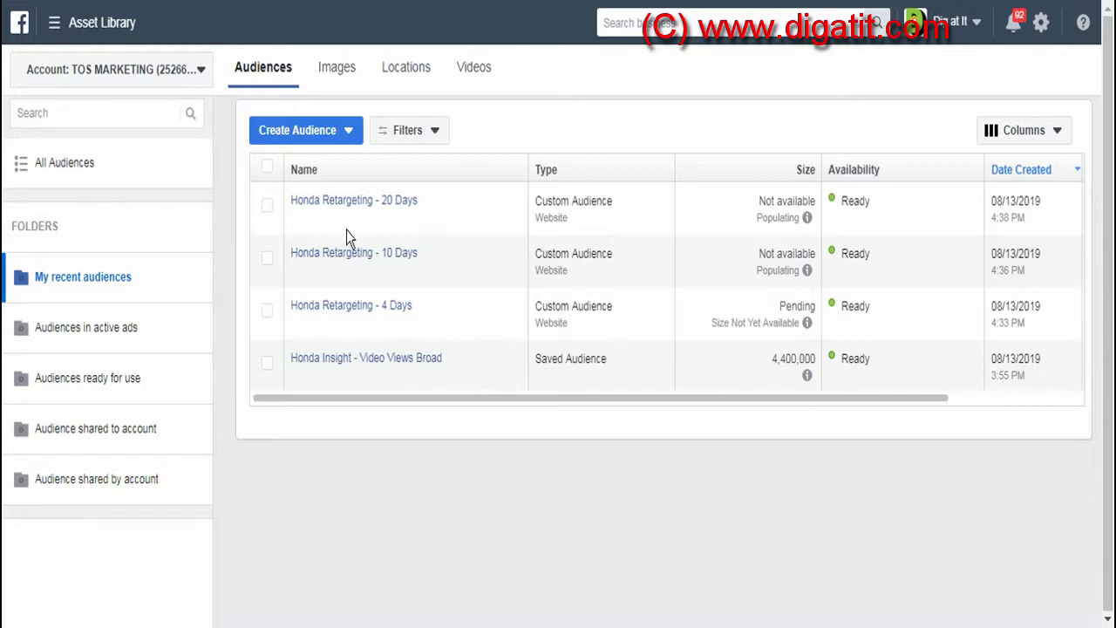
# Start a video engagement custom audience of people who watched 50% of the video in the past 10 days.
pyautogui.click(348, 132)
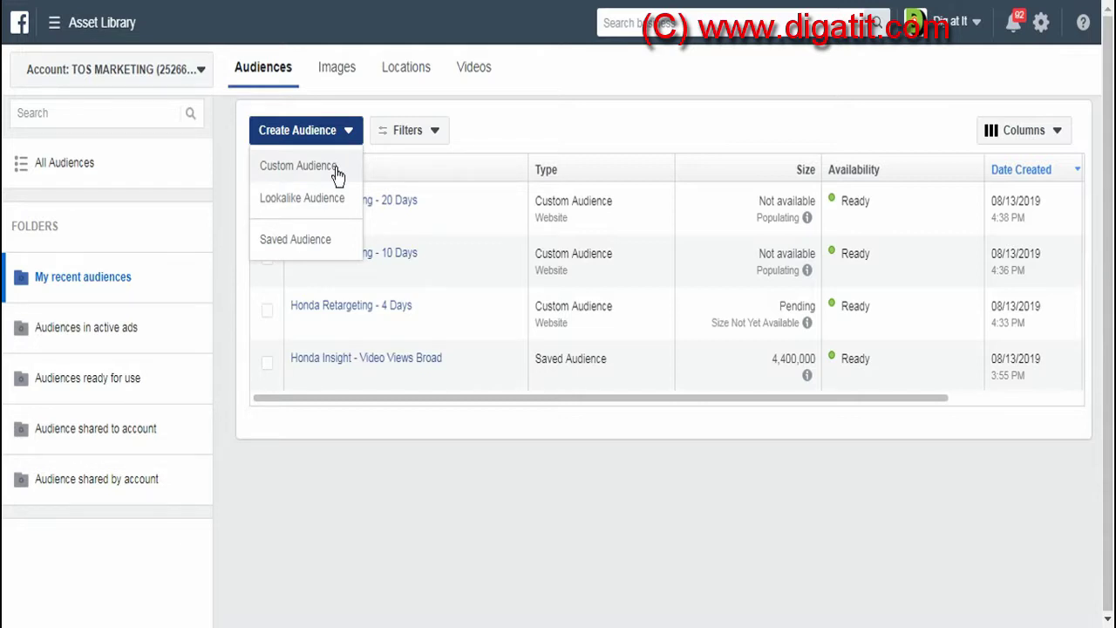
pyautogui.click(336, 171)
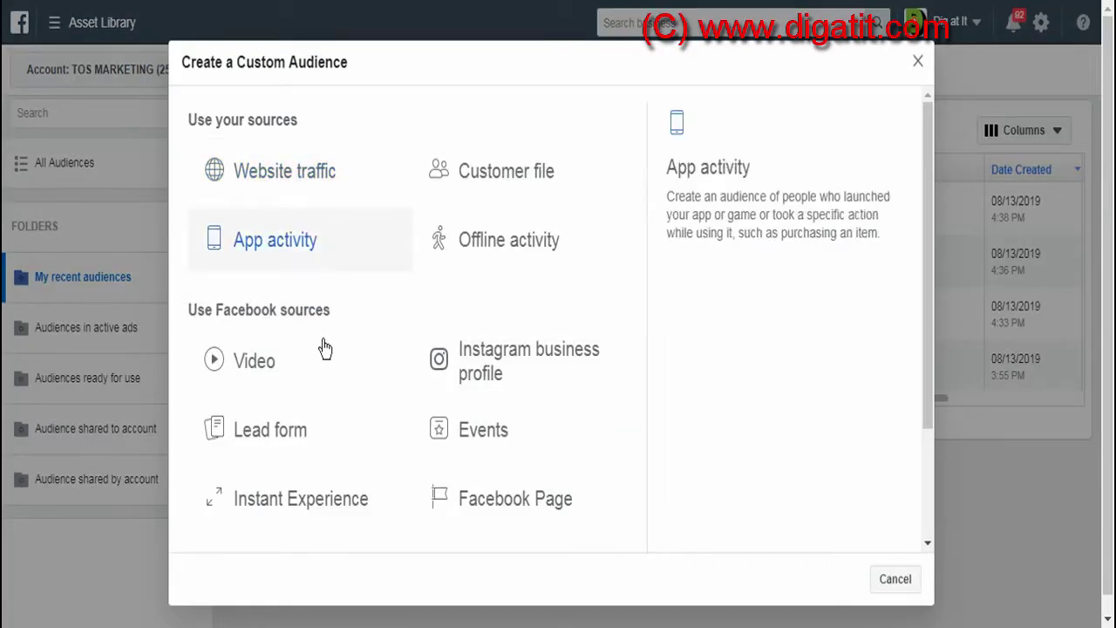
pyautogui.click(242, 367)
pyautogui.click(374, 218)
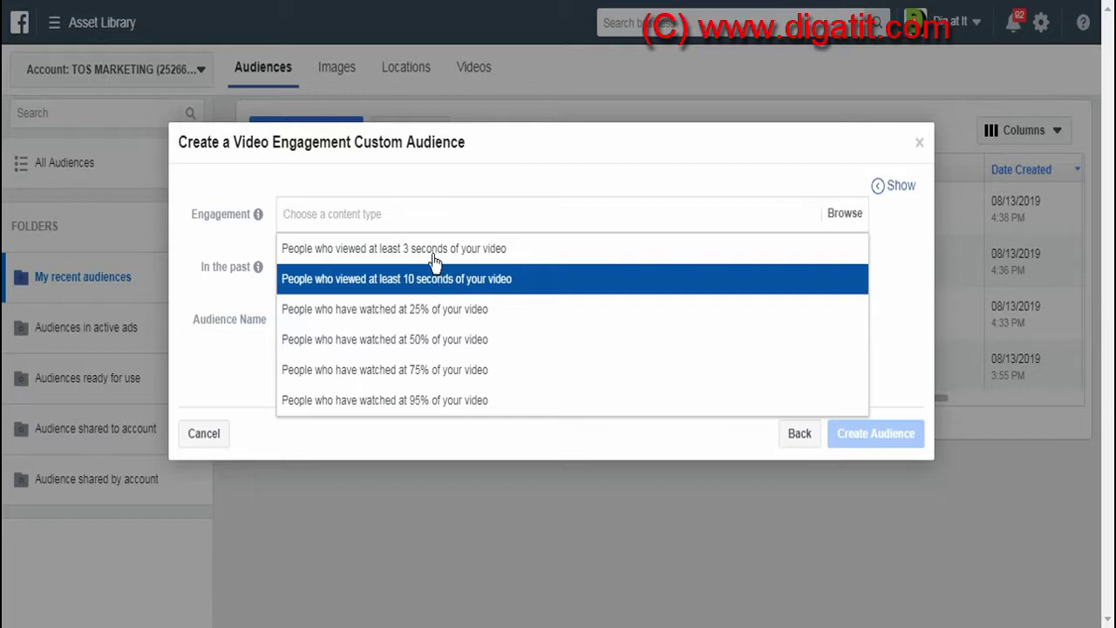
pyautogui.click(427, 347)
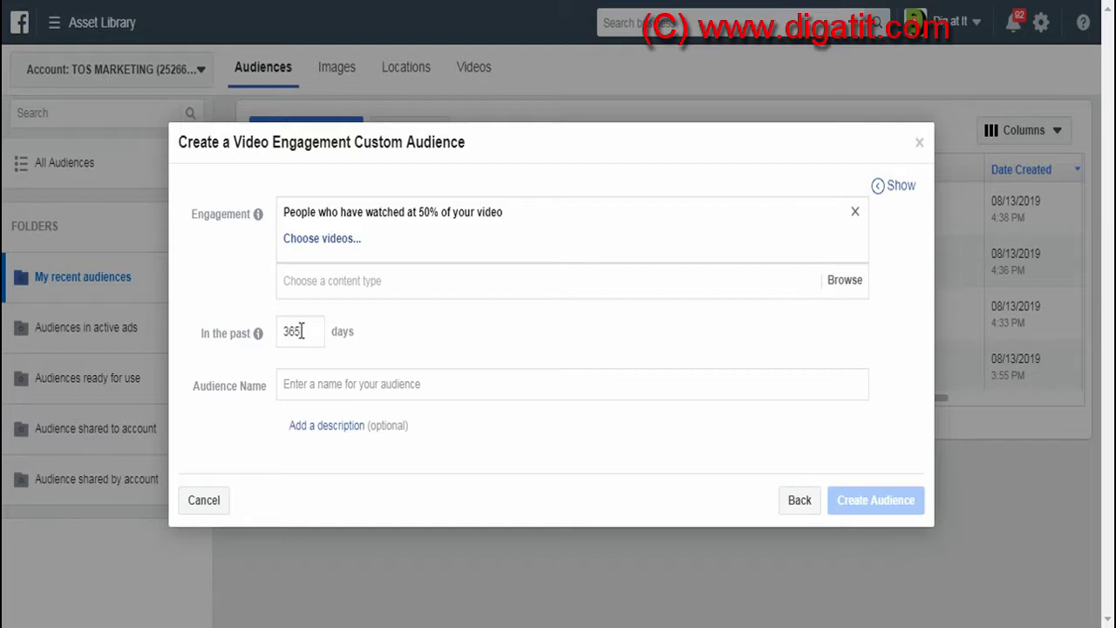
pyautogui.press('BackSpace')
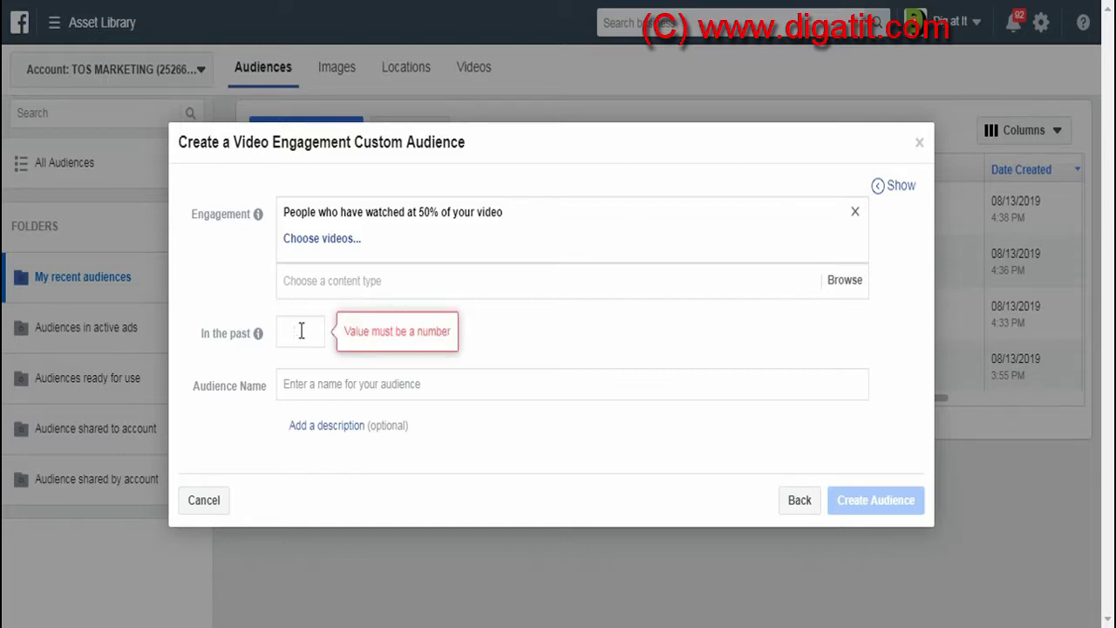
pyautogui.write('10')
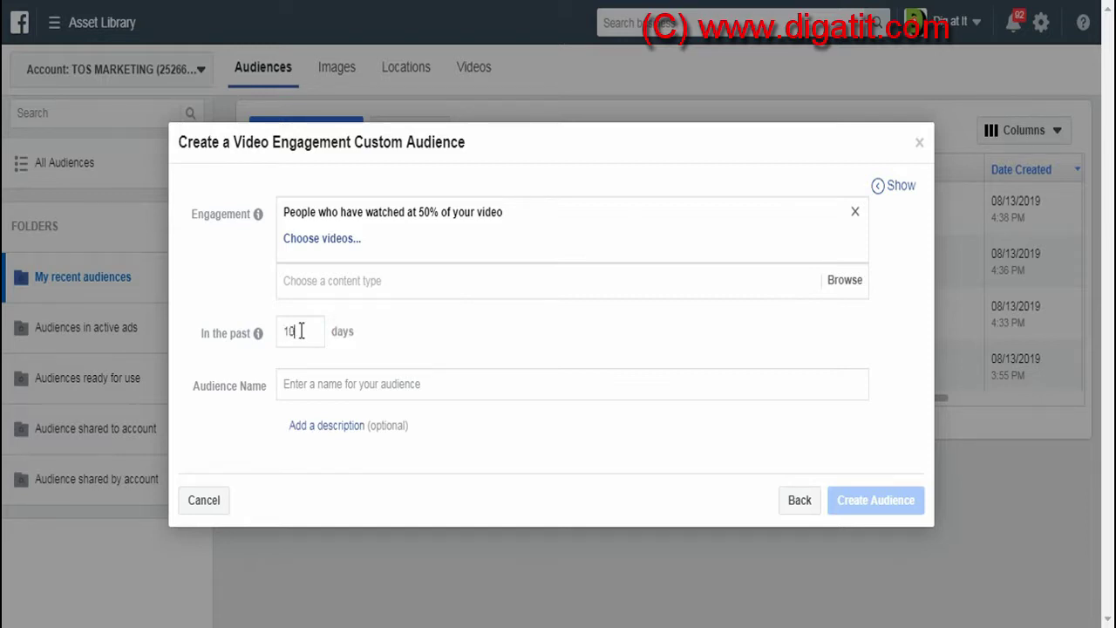
pyautogui.click(350, 380)
pyautogui.write('Honda ')
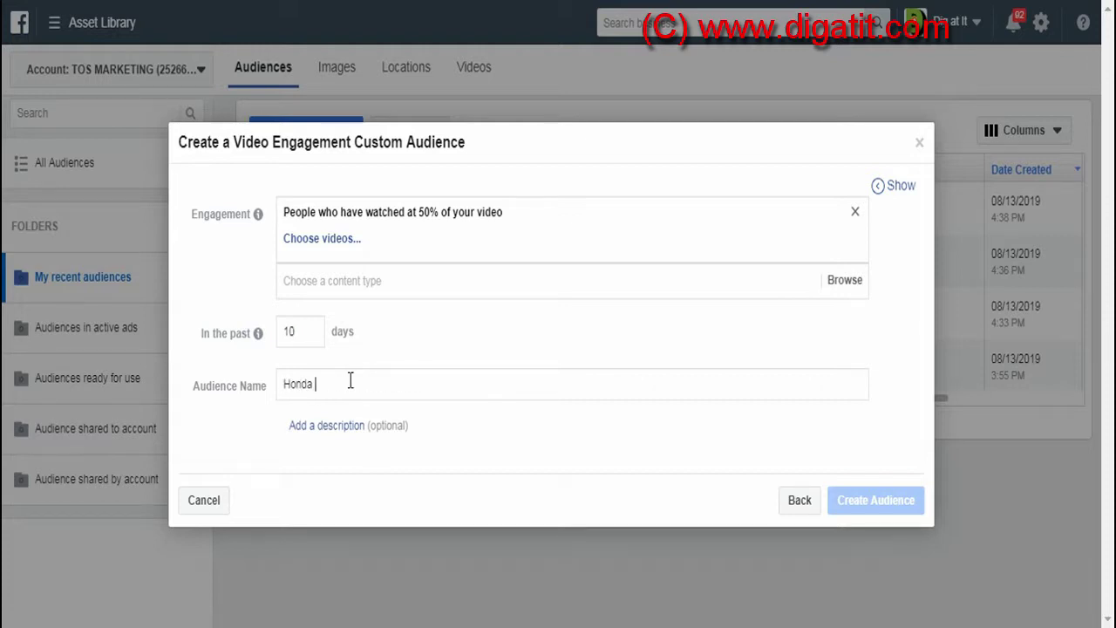
pyautogui.write('Insight')
pyautogui.write('- Video Views')
pyautogui.write(' 10')
pyautogui.write(' d')
pyautogui.write('Day')
pyautogui.hotkey('ctrl', 'a')
pyautogui.press('BackSpace')
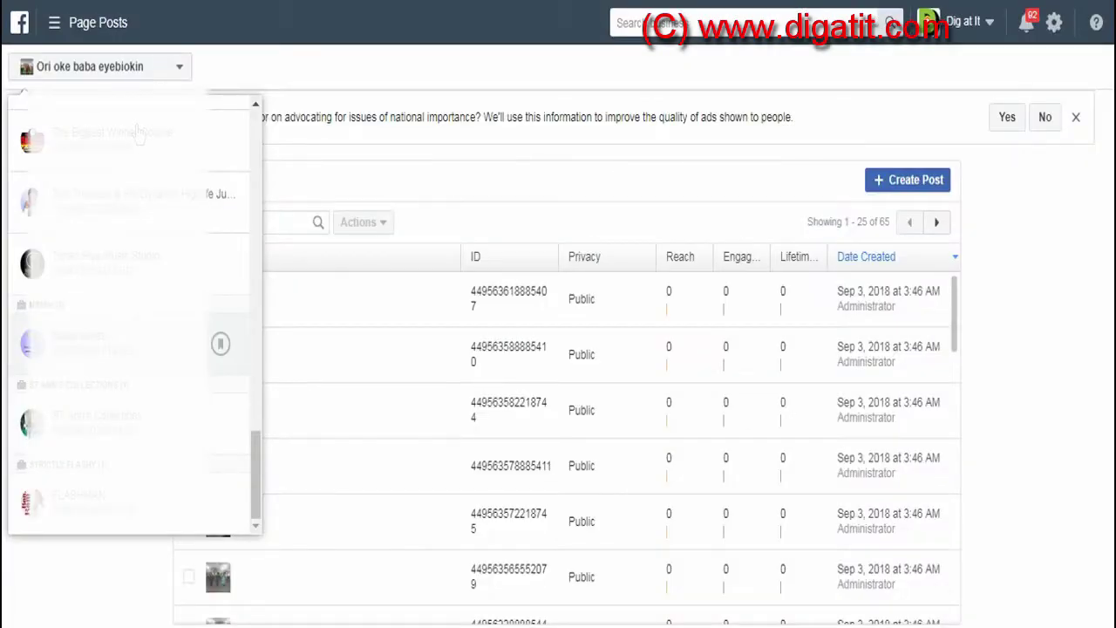
# Start an unpublished video post for The Biggest Winner Course page in Page Posts, uploading "Discover the 2019 Honda Insight.mp4" and choosing thumbnail 7.
pyautogui.click(170, 144)
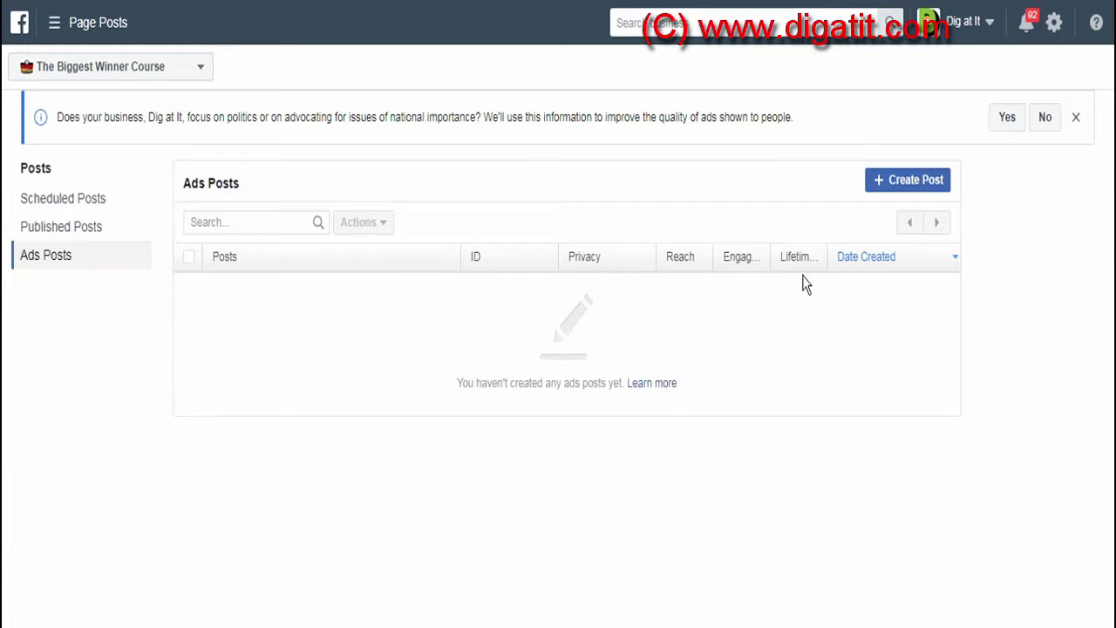
pyautogui.click(910, 182)
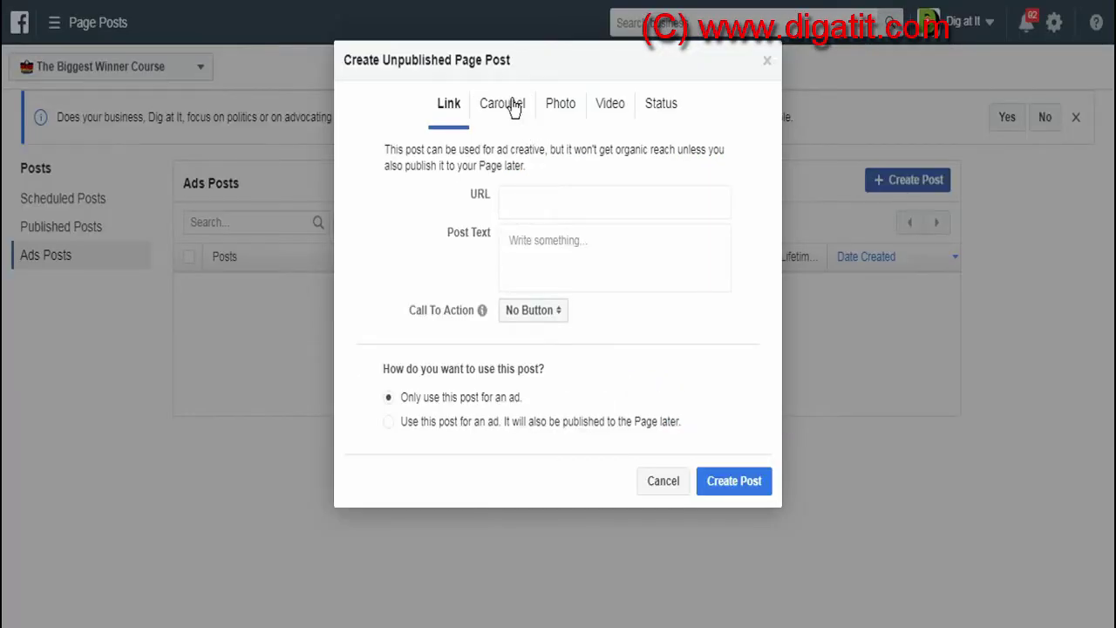
pyautogui.click(619, 107)
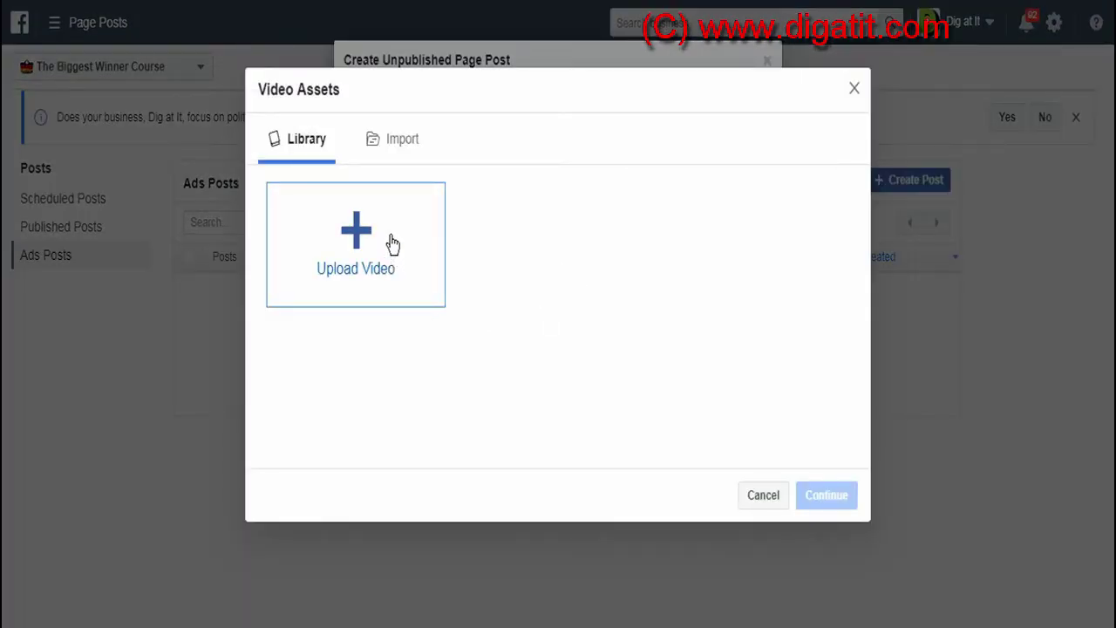
pyautogui.click(356, 231)
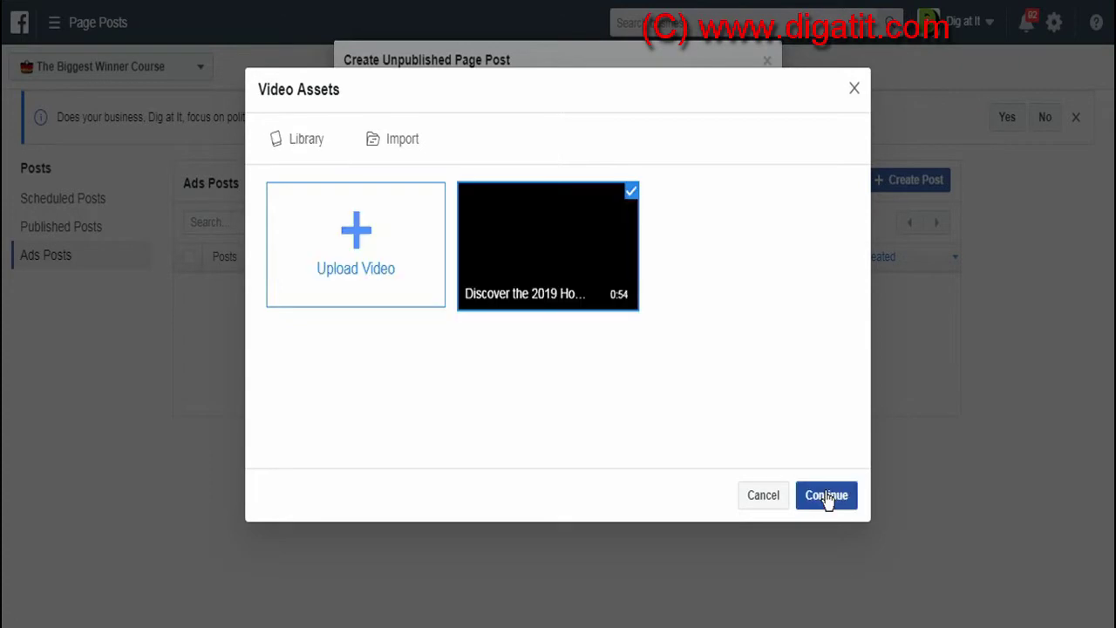
pyautogui.click(800, 504)
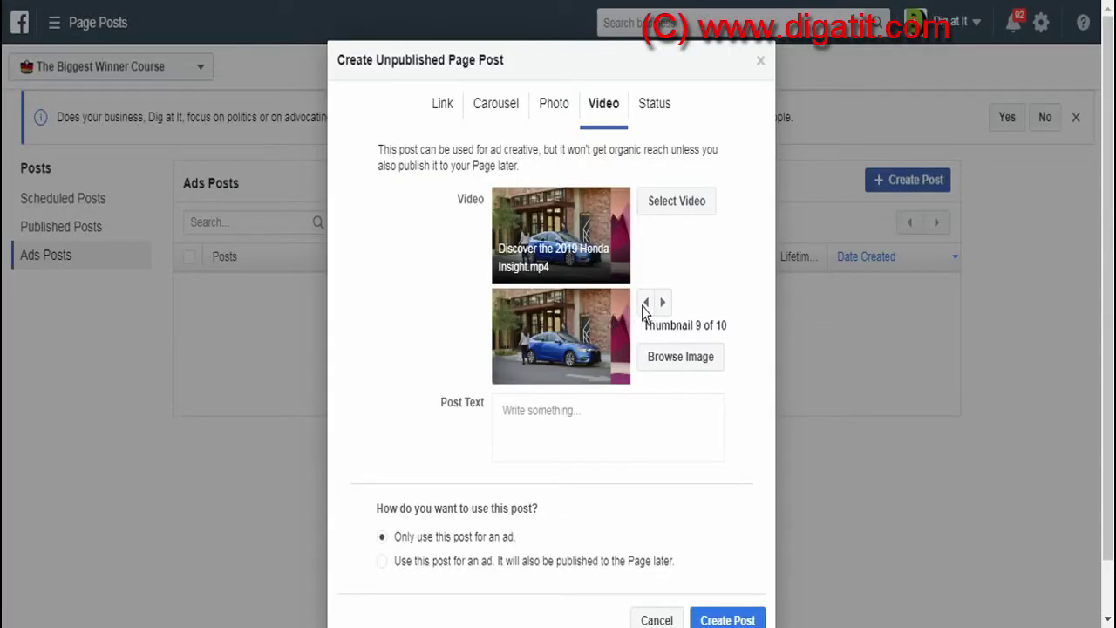
pyautogui.click(645, 311)
pyautogui.click(645, 307)
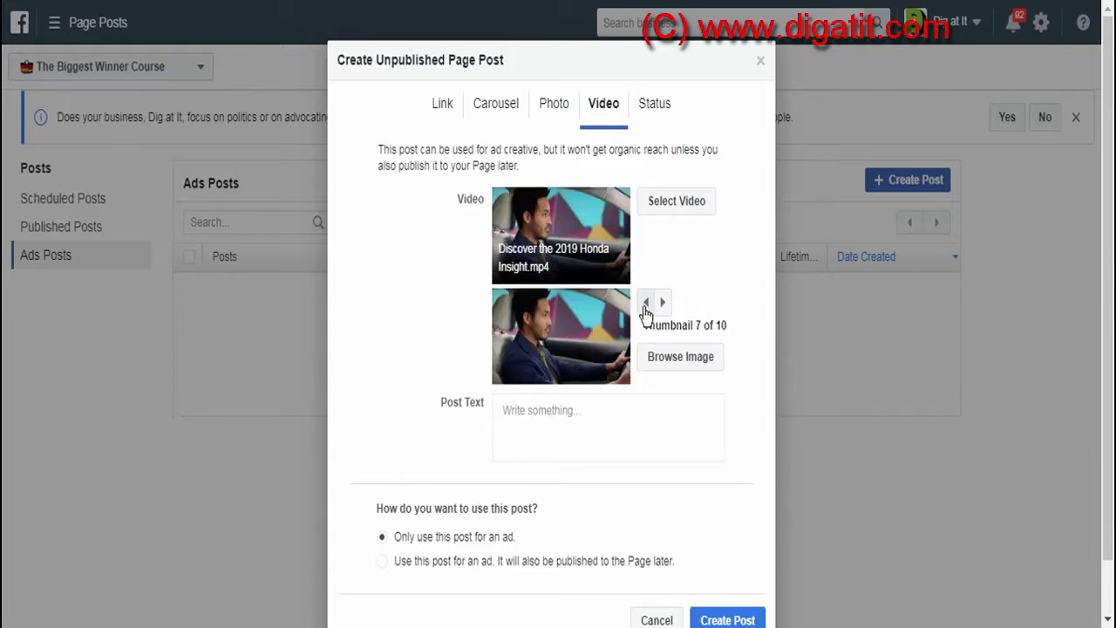
# Copy the "Style Meets Savvy" paragraph from the text notes into the post text and create the ad-only post.
pyautogui.click(546, 411)
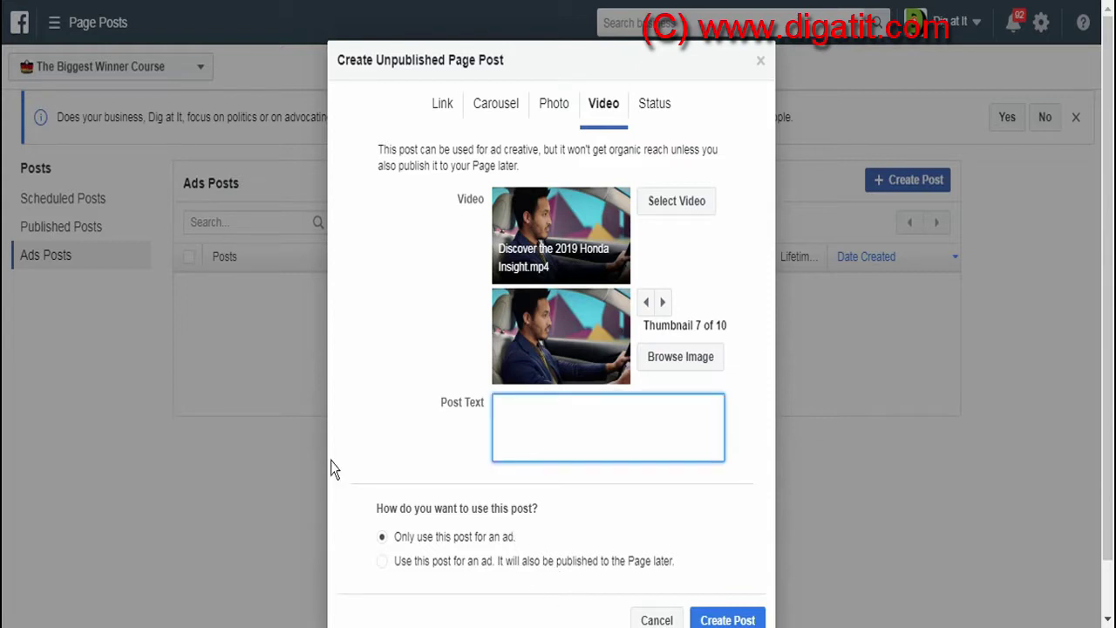
pyautogui.click(404, 397)
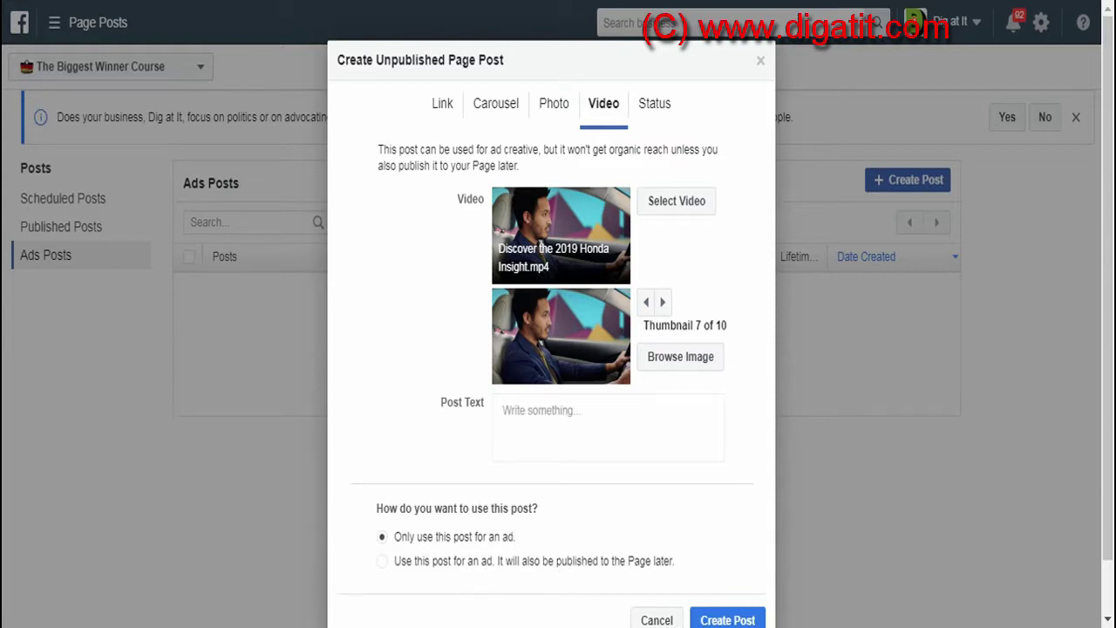
pyautogui.click(3, 193)
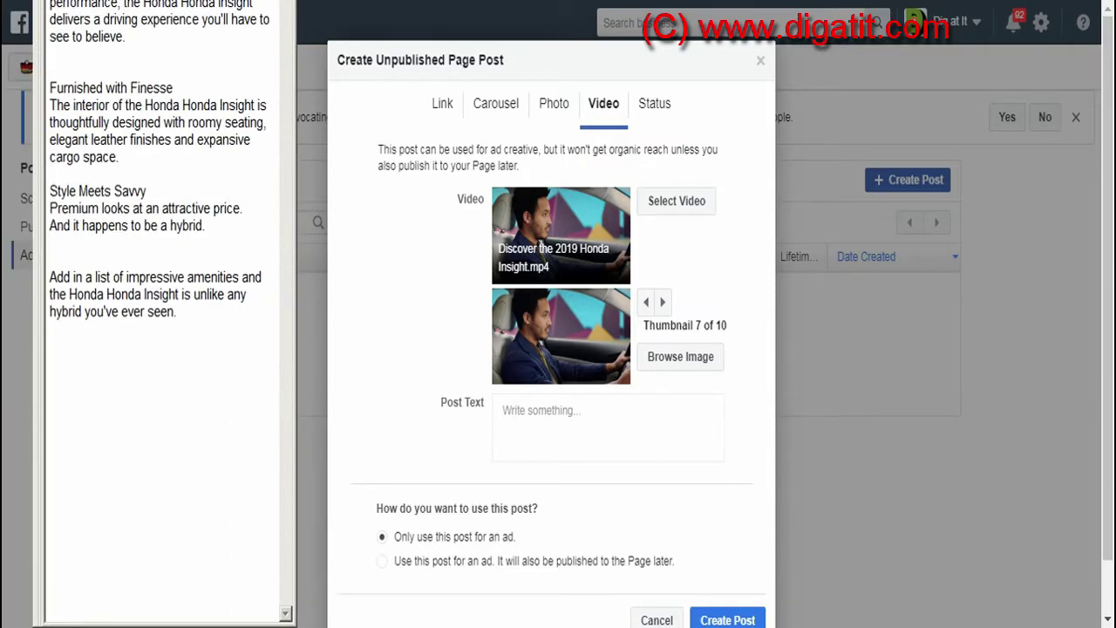
pyautogui.moveTo(34, 190); pyautogui.dragTo(190, 225)
pyautogui.hotkey('ctrl', 'c')
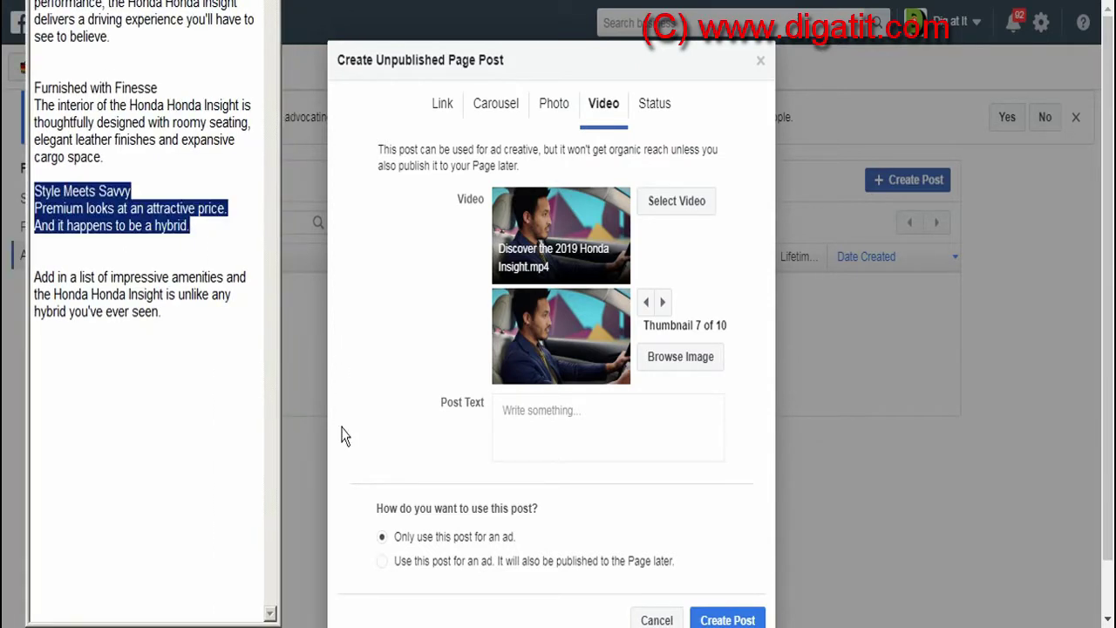
pyautogui.click(523, 430)
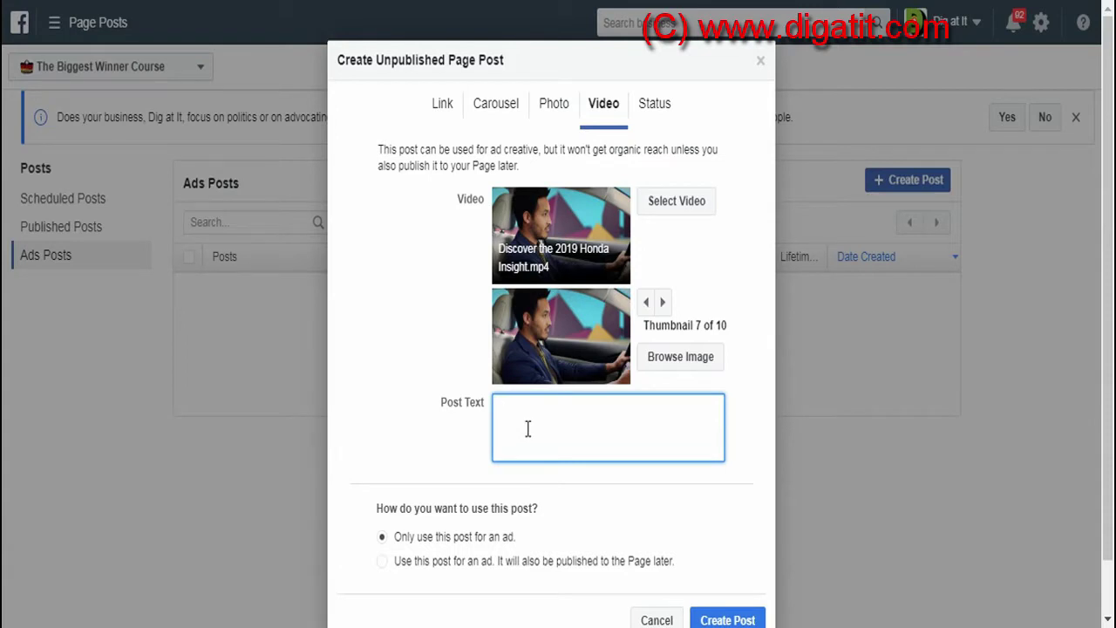
pyautogui.hotkey('ctrl', 'v')
pyautogui.scroll(-1, 698, 523)
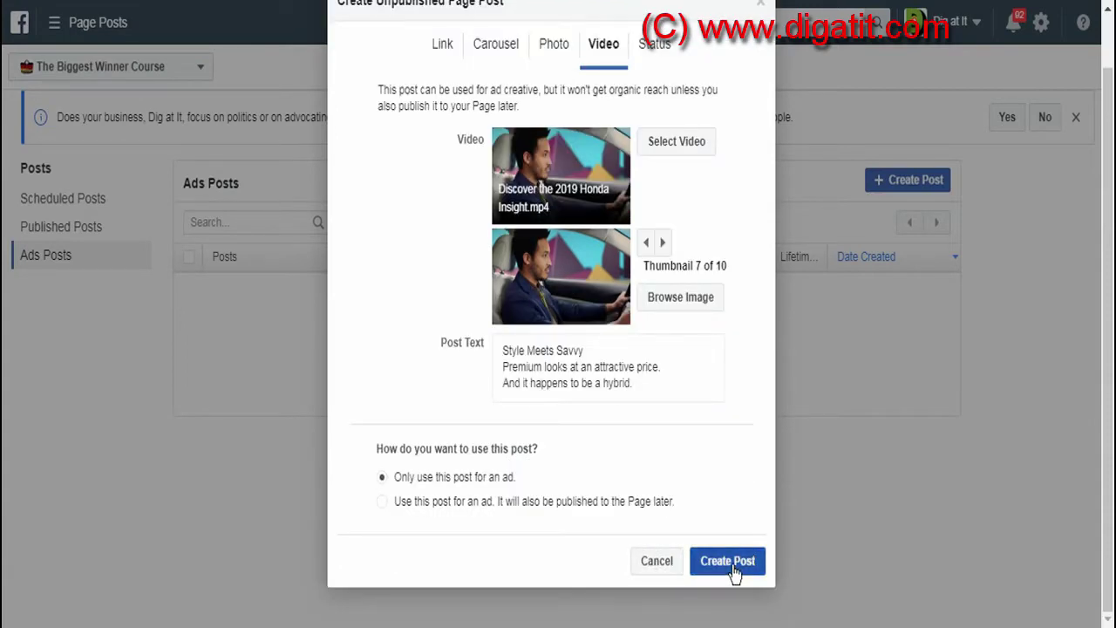
pyautogui.click(733, 566)
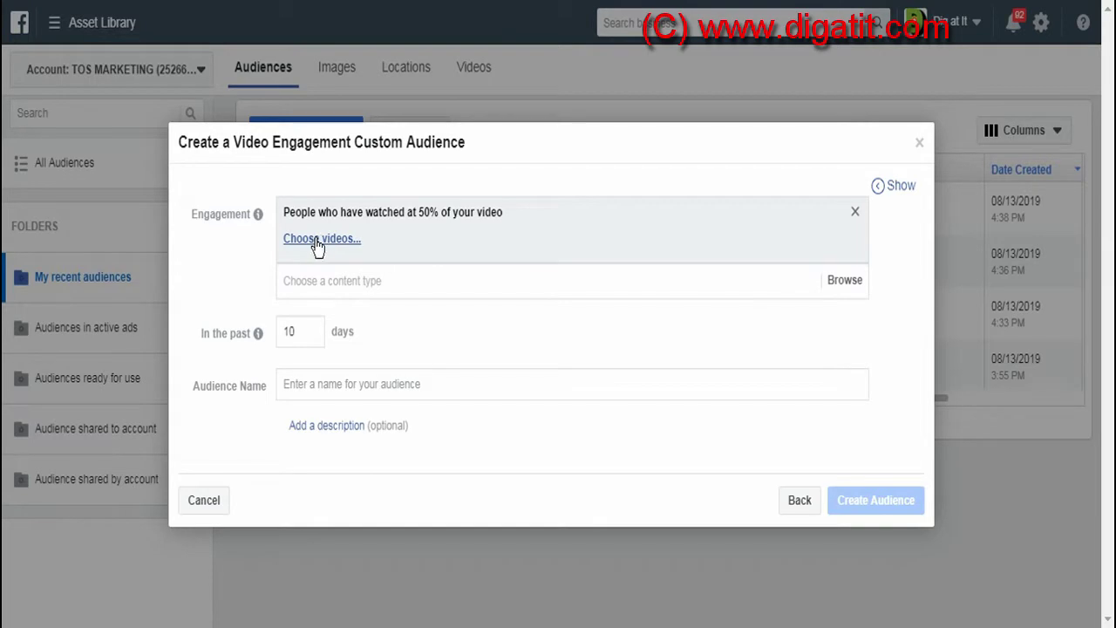
# Choose the Discover the 2019 Honda Insight video for the audience's 50% engagement rule and set the period to 10 days.
pyautogui.click(316, 242)
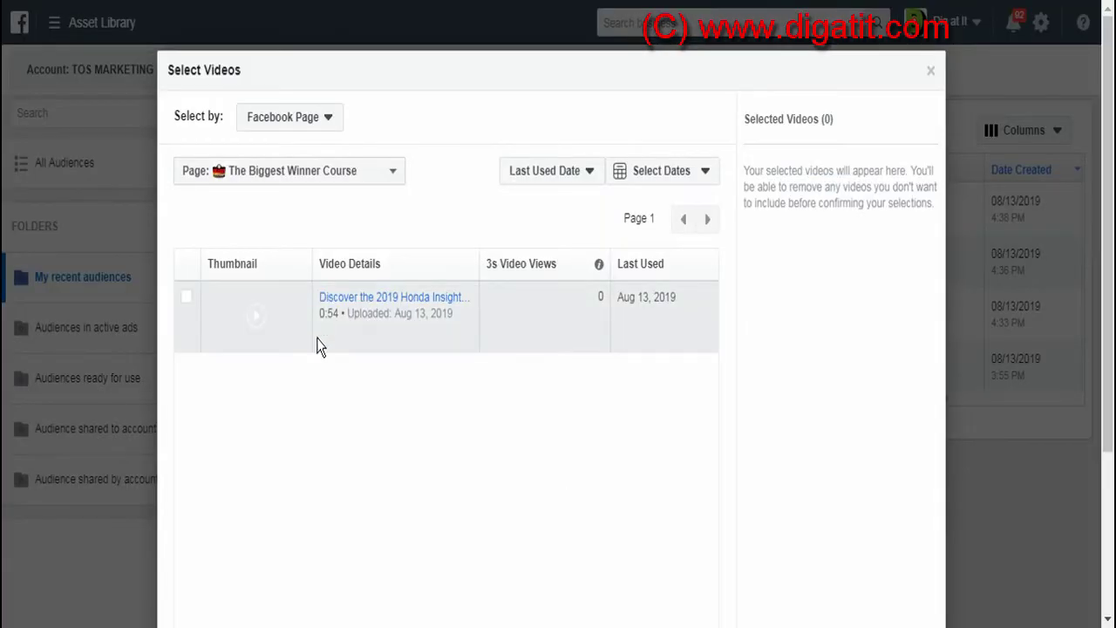
pyautogui.click(186, 305)
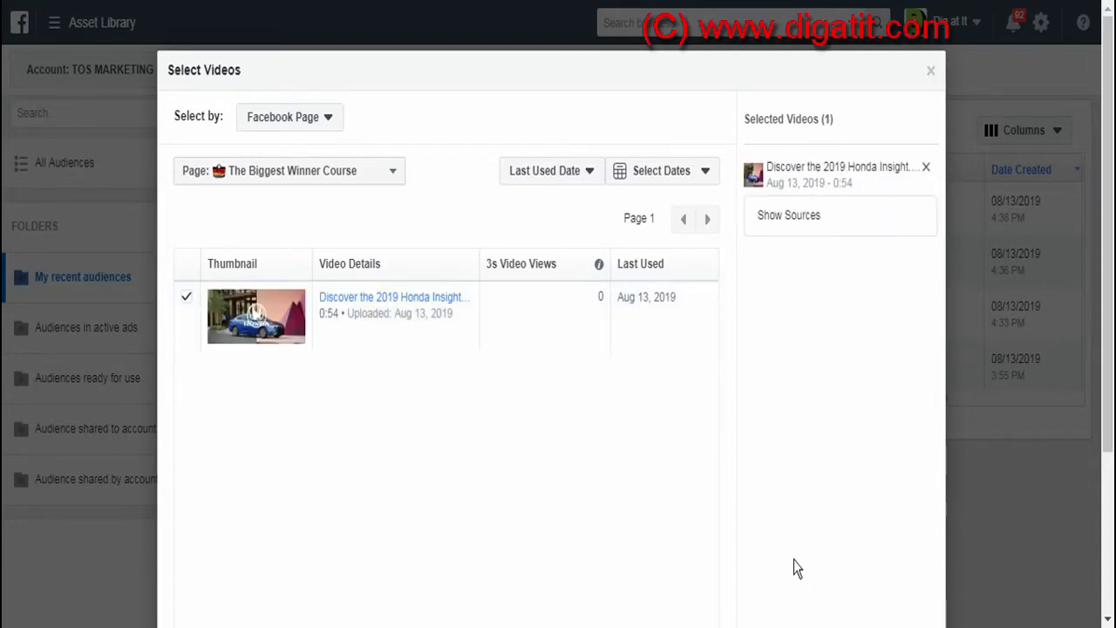
pyautogui.scroll(-3, 793, 560)
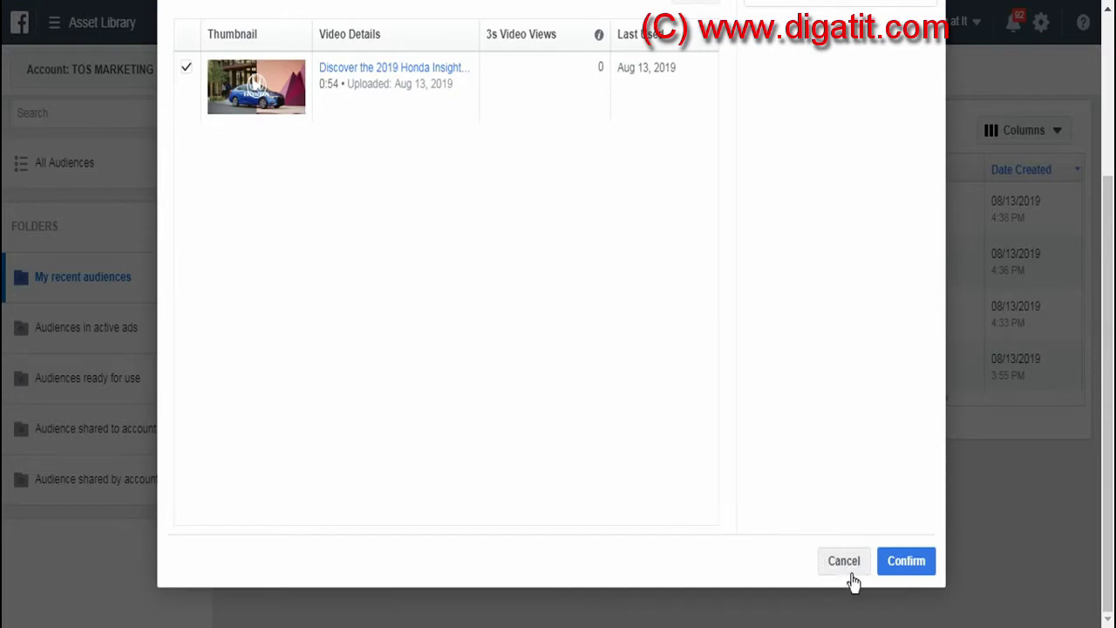
pyautogui.click(907, 565)
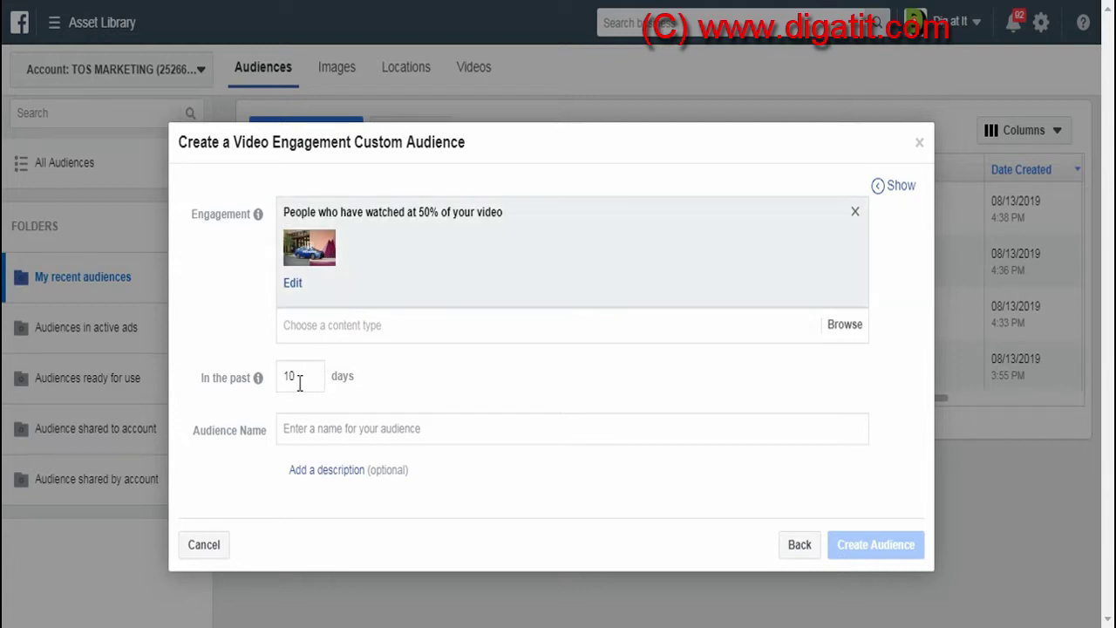
pyautogui.click(306, 377)
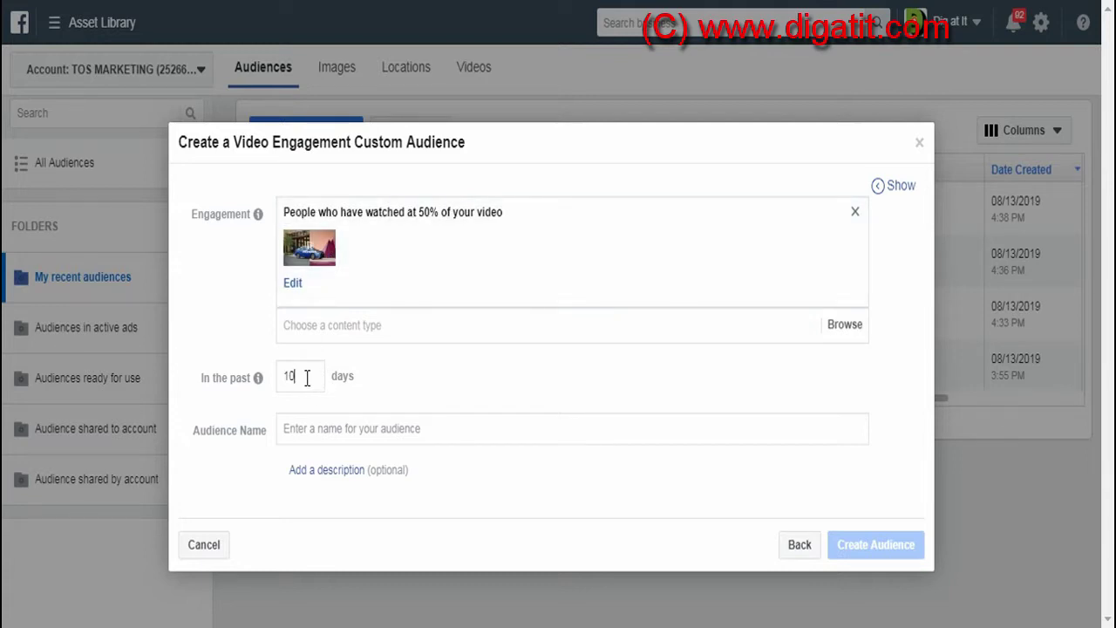
pyautogui.press('BackSpace')
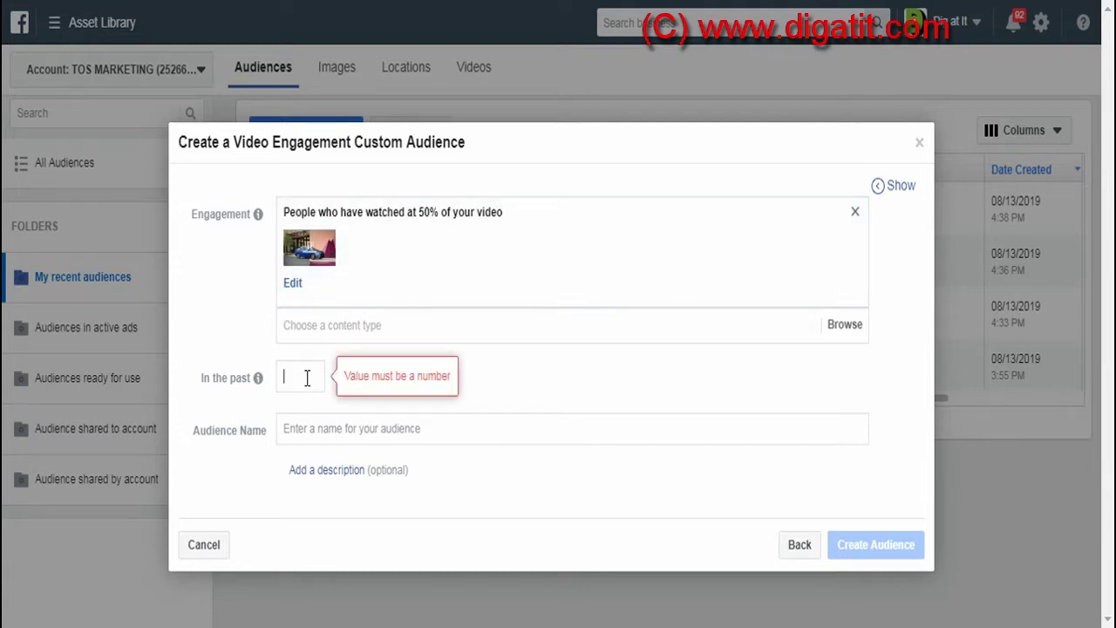
pyautogui.write('10')
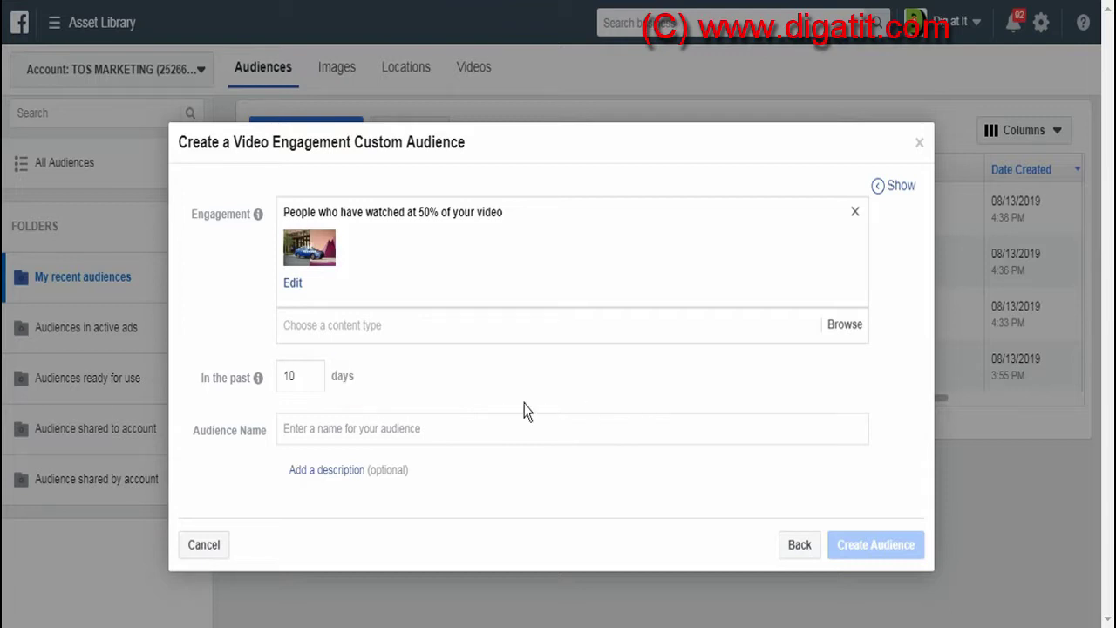
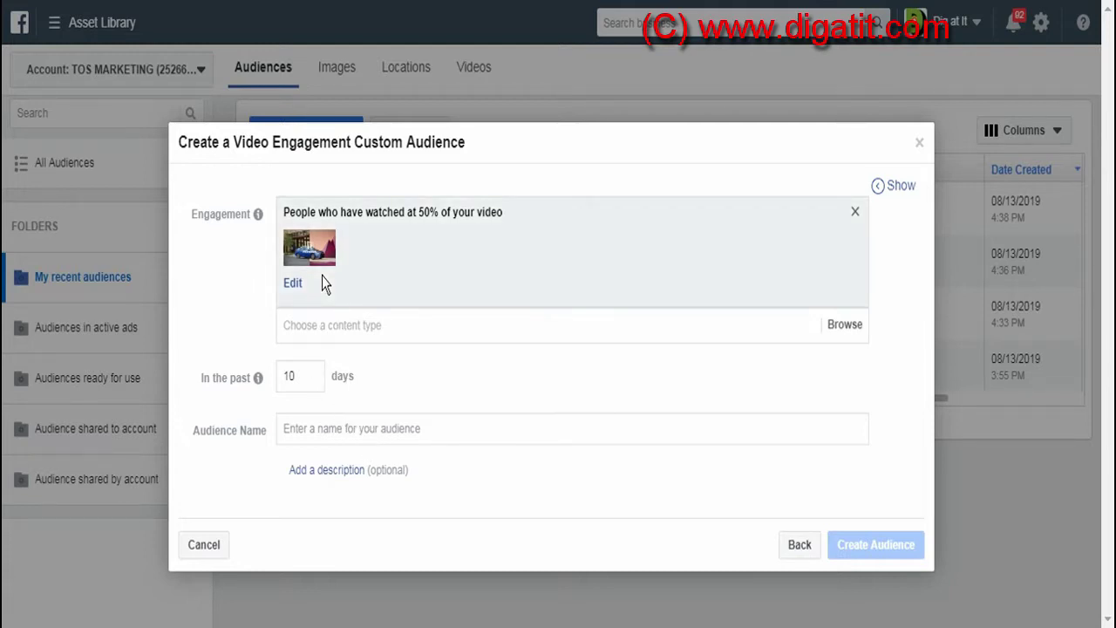
# Name the audience "Honda Insight Video Views - 10 Days", create it, and close the confirmation.
pyautogui.click(340, 428)
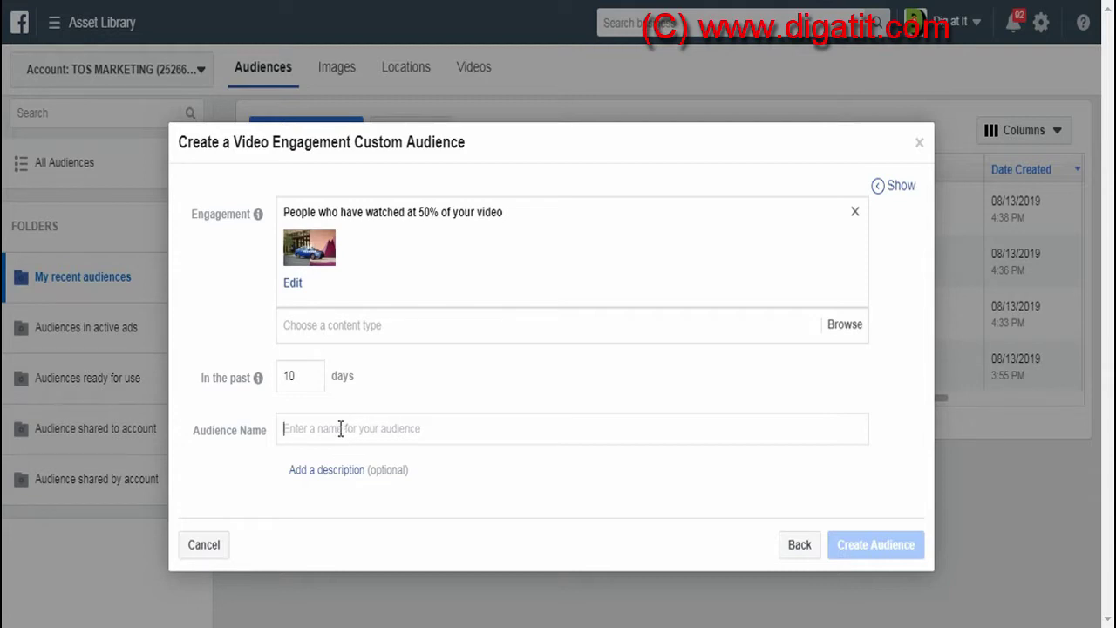
pyautogui.write('H')
pyautogui.write('or')
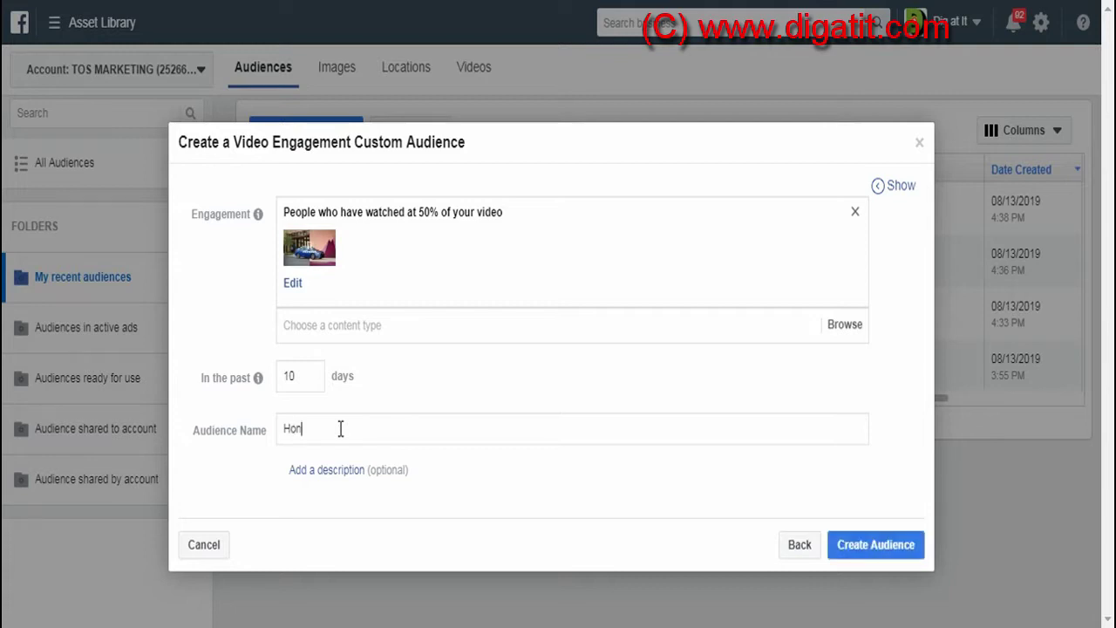
pyautogui.write('da Insight Video Views - 10 Days')
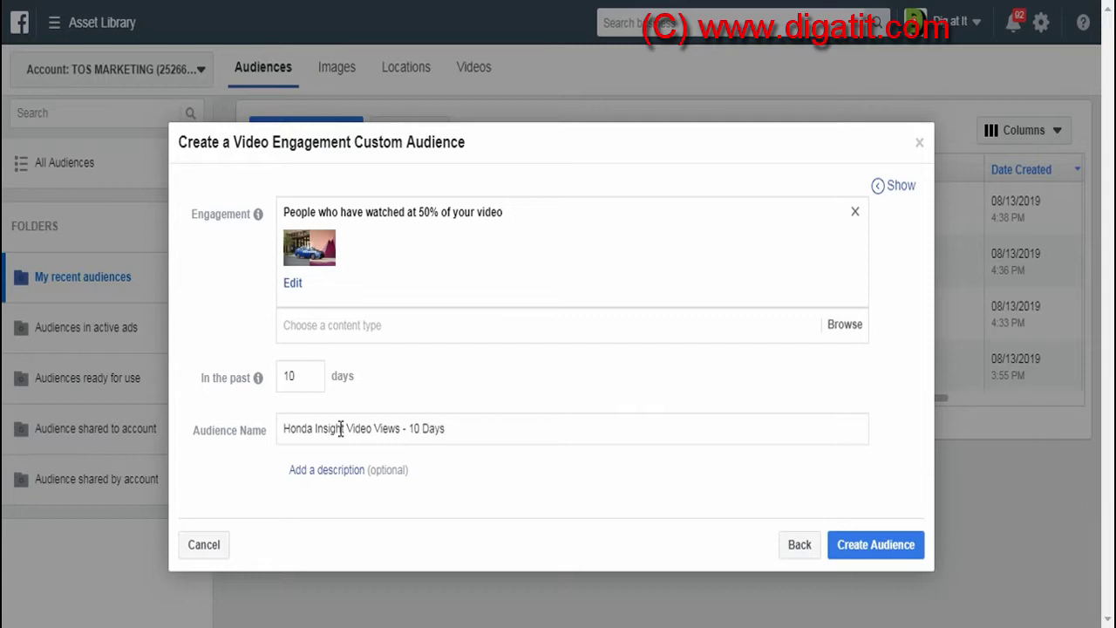
pyautogui.click(874, 549)
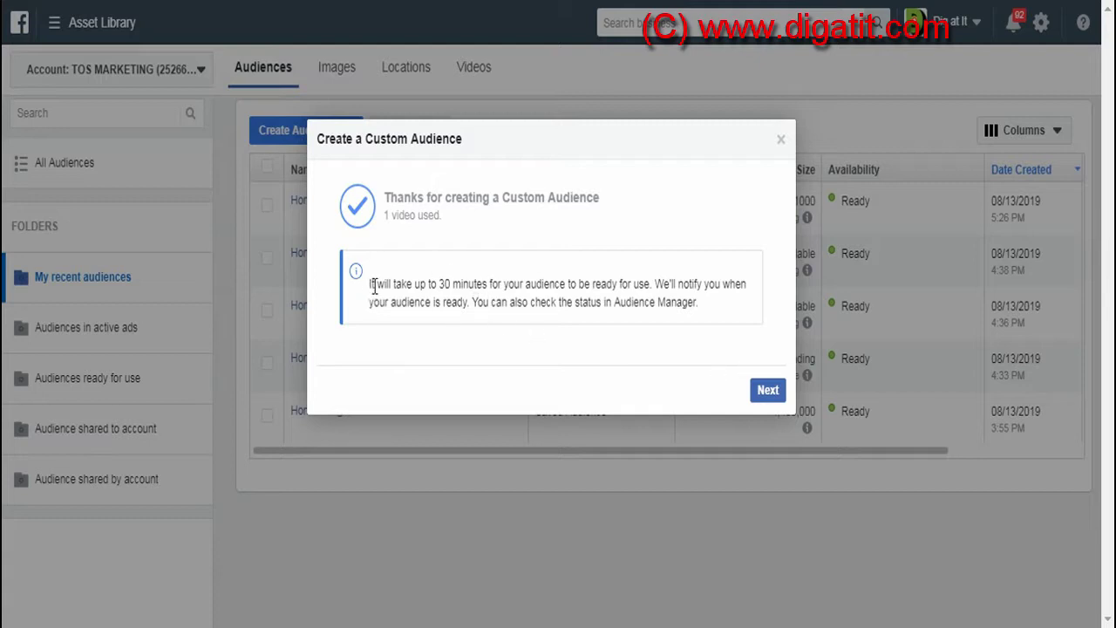
pyautogui.click(780, 139)
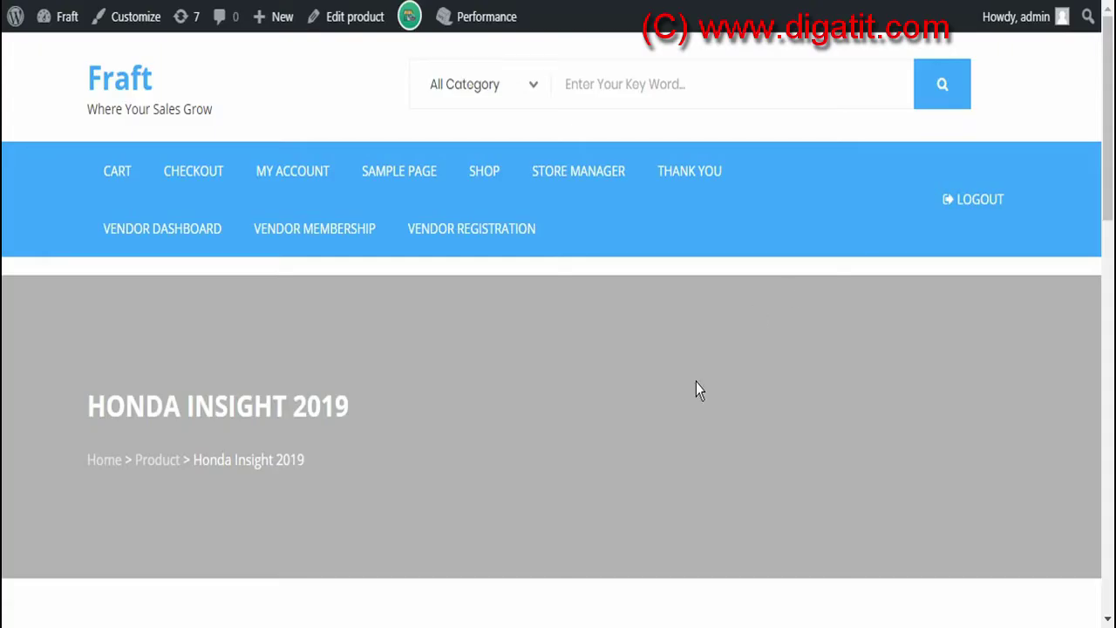
# Examine the Honda Insight 2019 product page, including its photo gallery, prices, description and purchase options.
pyautogui.scroll(-1, 680, 401)
pyautogui.scroll(-6, 667, 420)
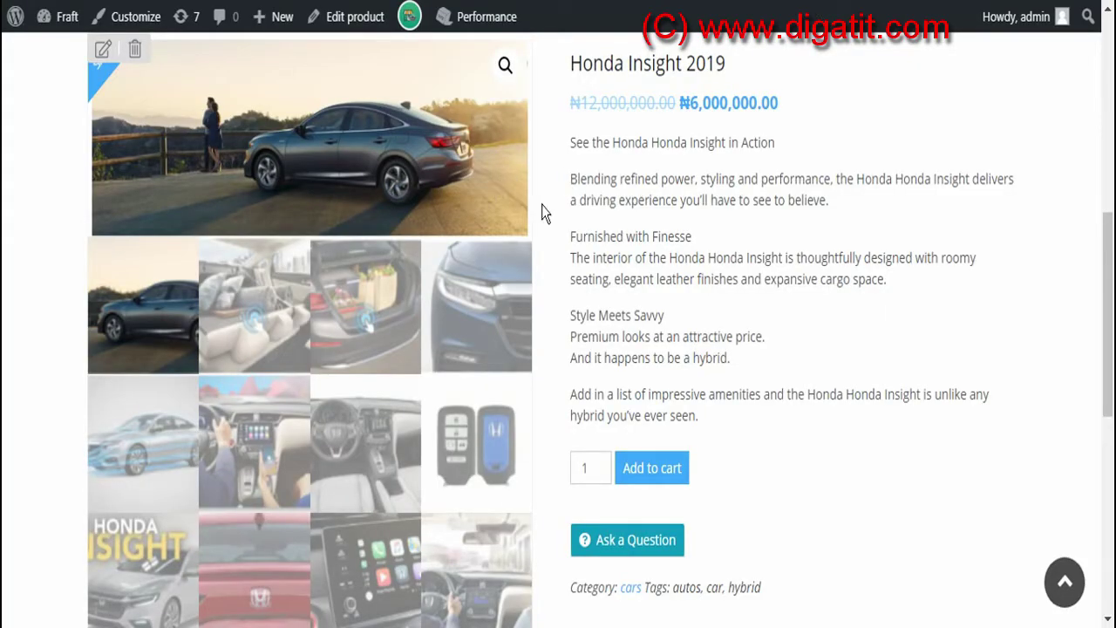
pyautogui.scroll(4, 612, 227)
pyautogui.scroll(1, 613, 227)
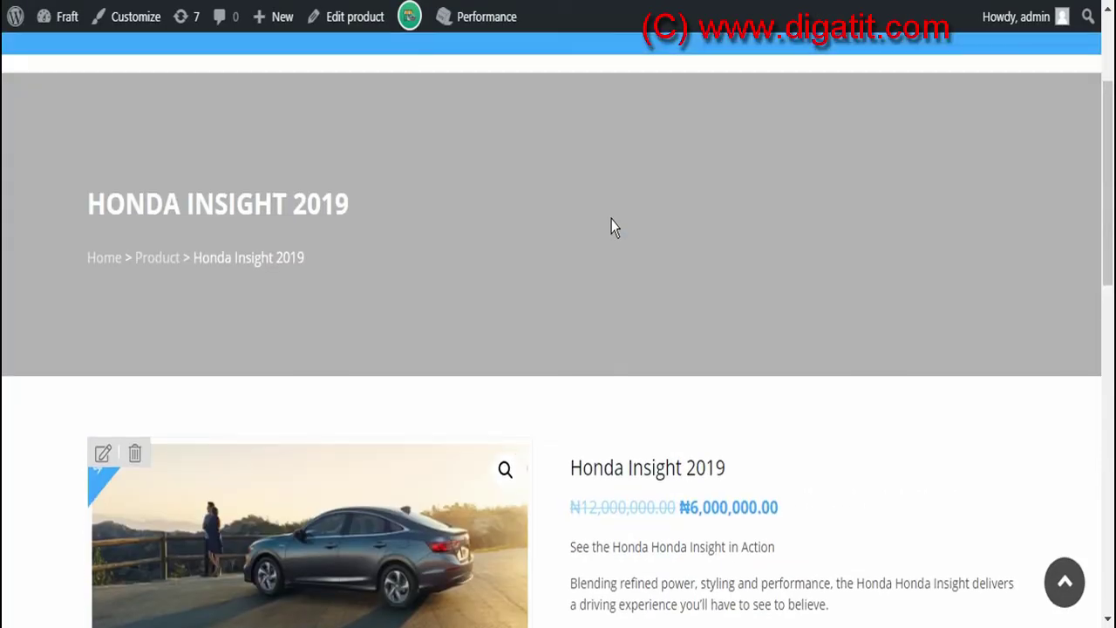
pyautogui.scroll(-5, 613, 227)
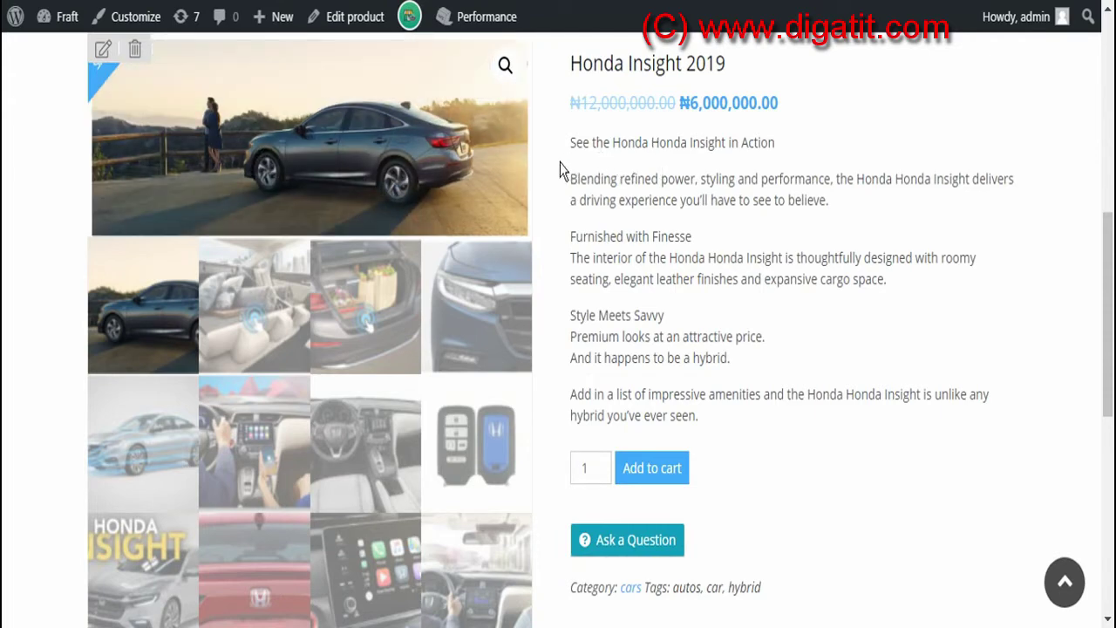
pyautogui.scroll(2, 568, 174)
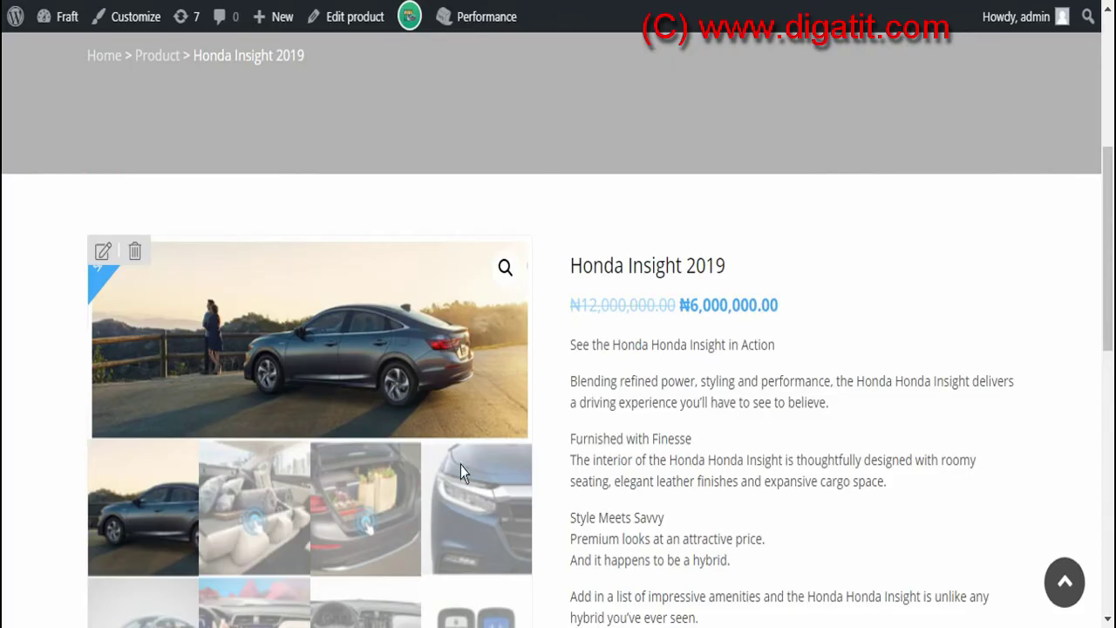
pyautogui.scroll(-3, 532, 420)
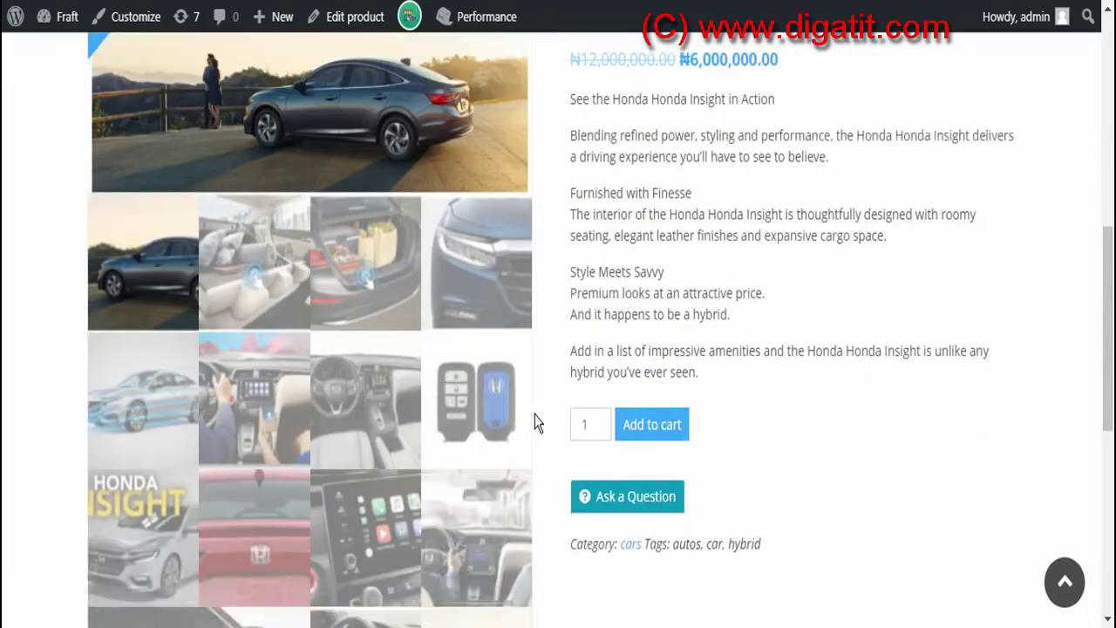
pyautogui.scroll(-6, 535, 422)
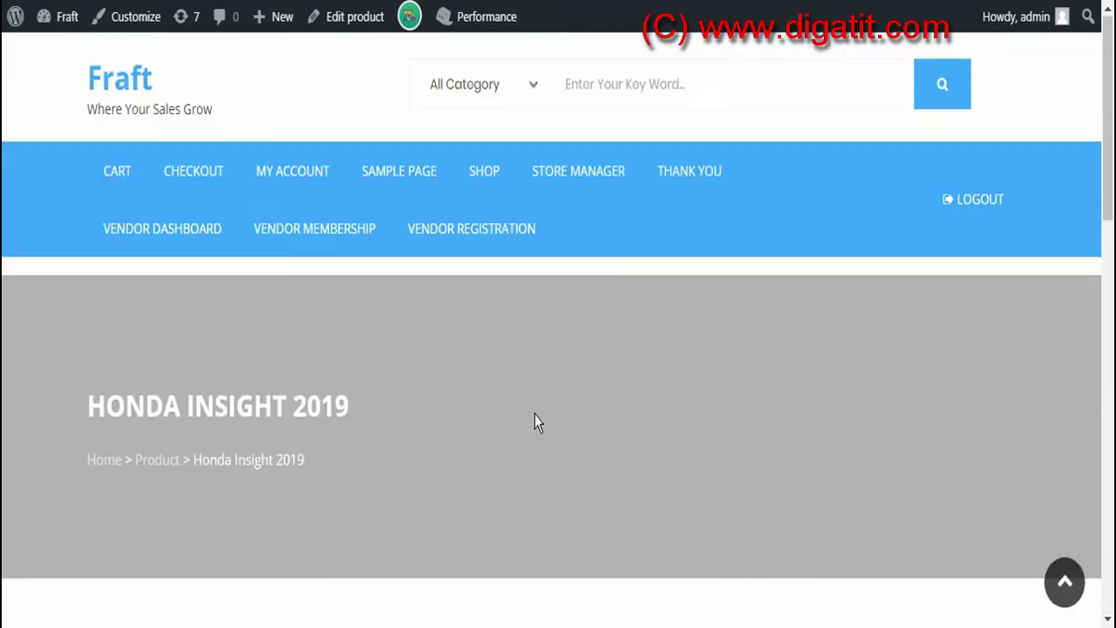
pyautogui.scroll(-5, 534, 419)
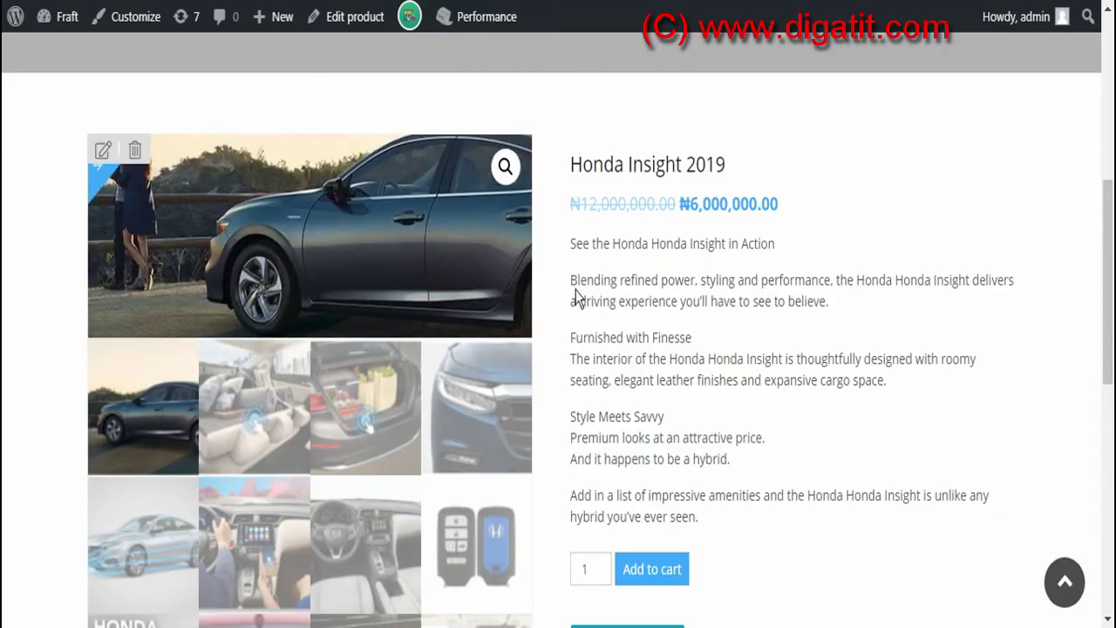
pyautogui.scroll(-5, 575, 297)
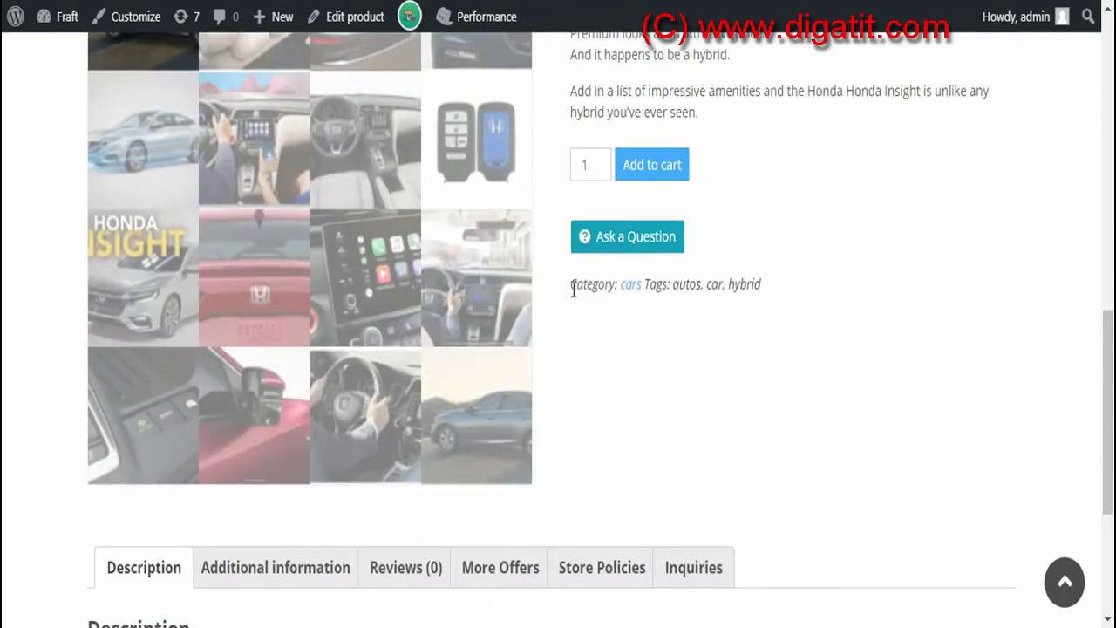
pyautogui.scroll(6, 476, 331)
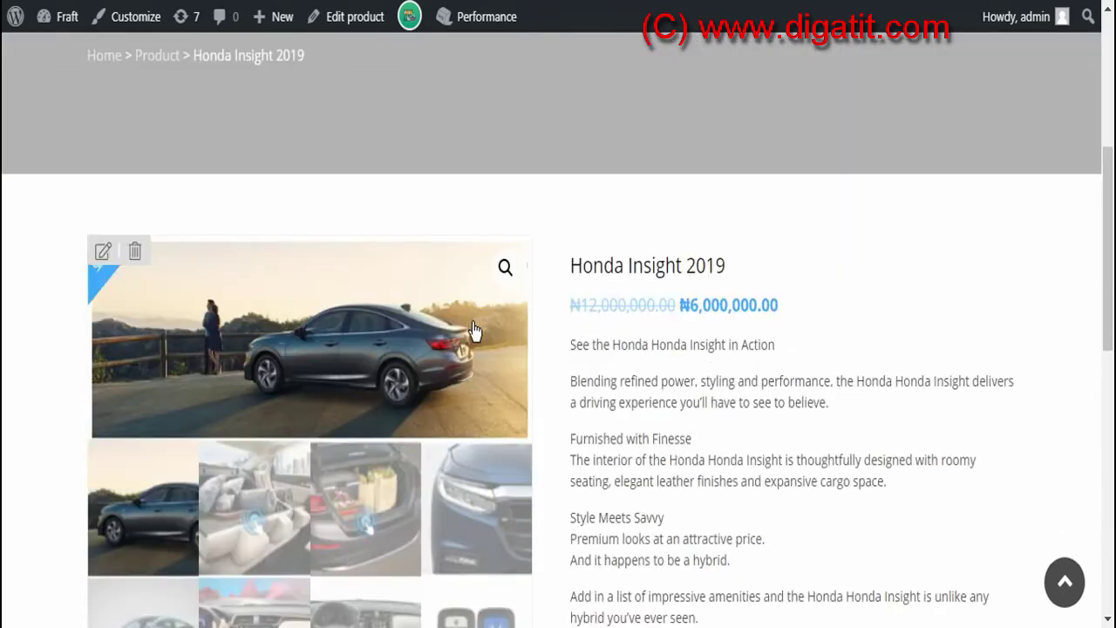
pyautogui.scroll(-1, 292, 323)
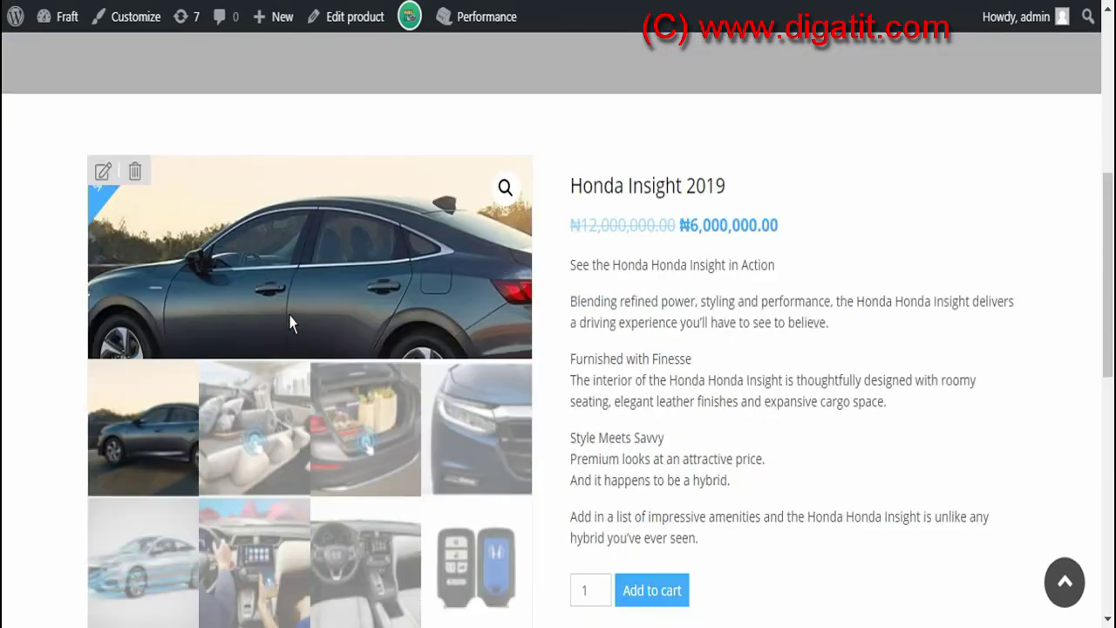
pyautogui.scroll(-1, 292, 323)
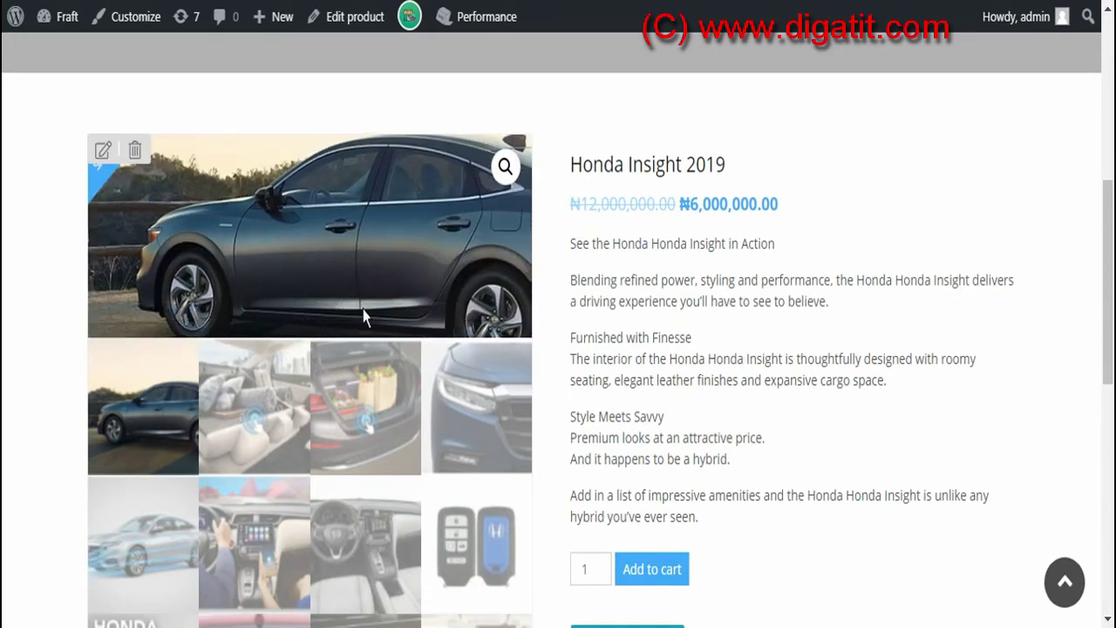
pyautogui.scroll(-1, 578, 465)
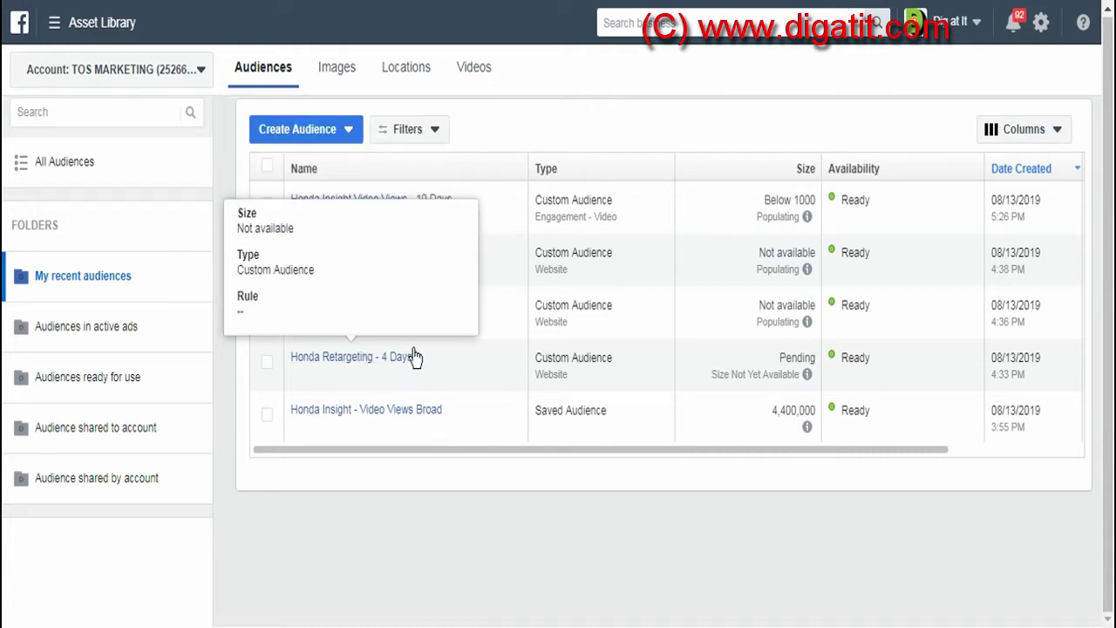
pyautogui.moveTo(399, 314)
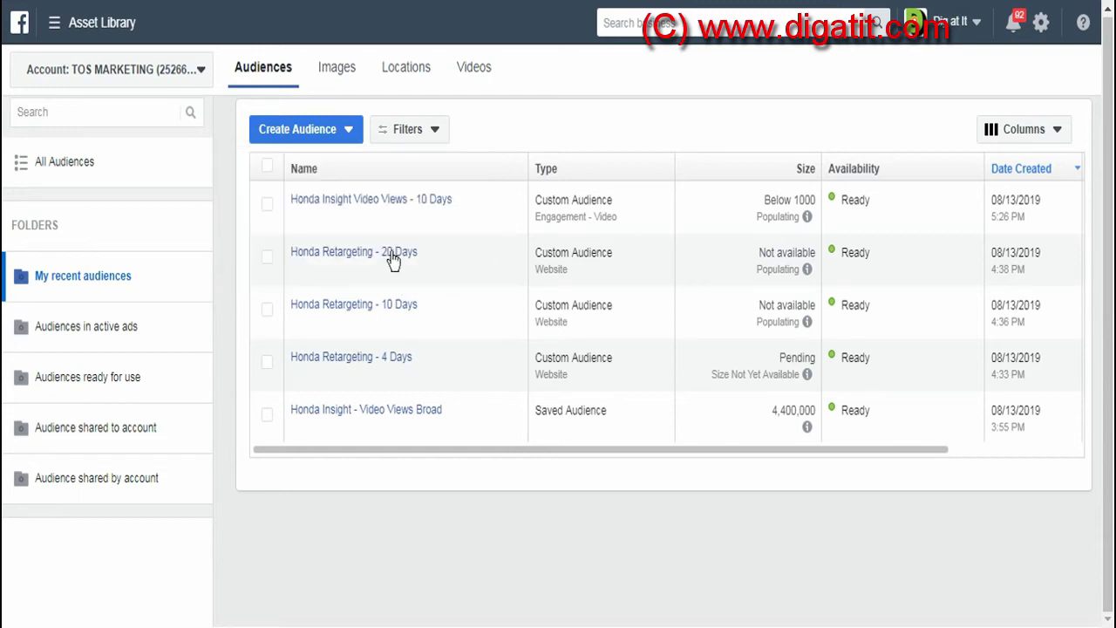
pyautogui.moveTo(393, 252)
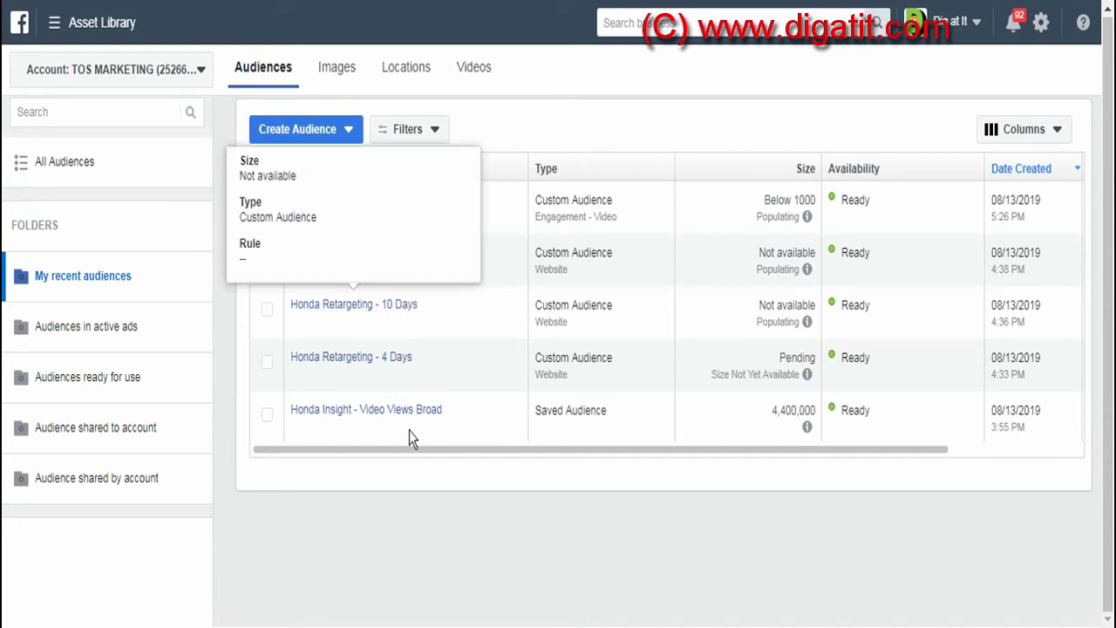
pyautogui.moveTo(404, 416)
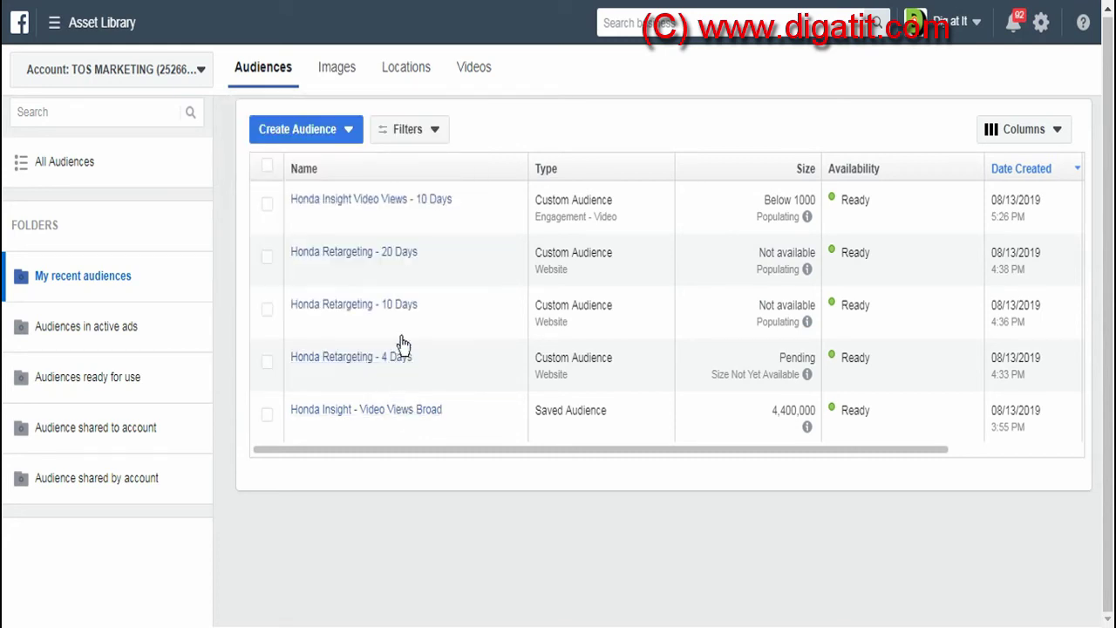
pyautogui.moveTo(401, 353)
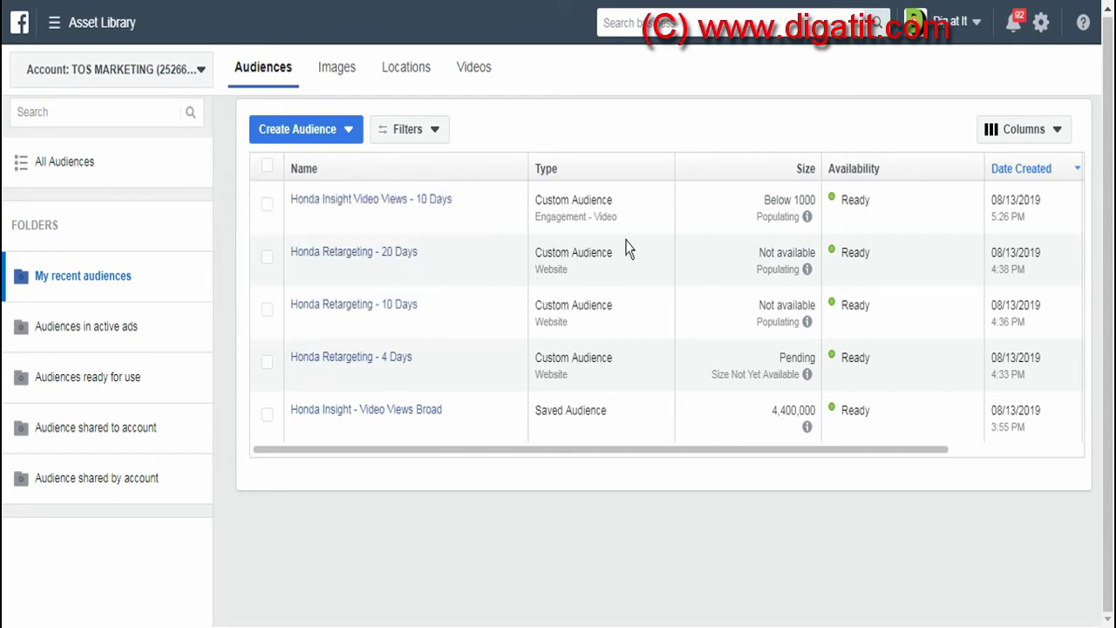